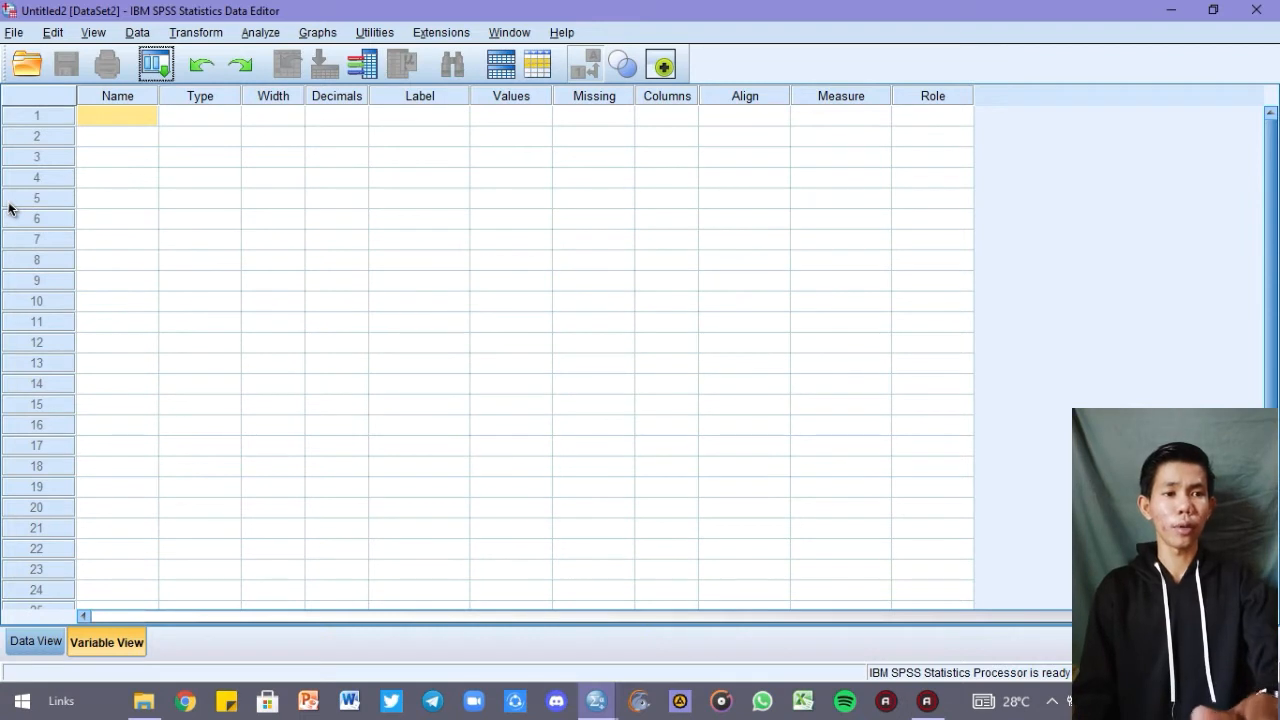
- Define the first variable with the name kota and set its type to String
{"action": "left_click", "coordinate": [95, 116]}
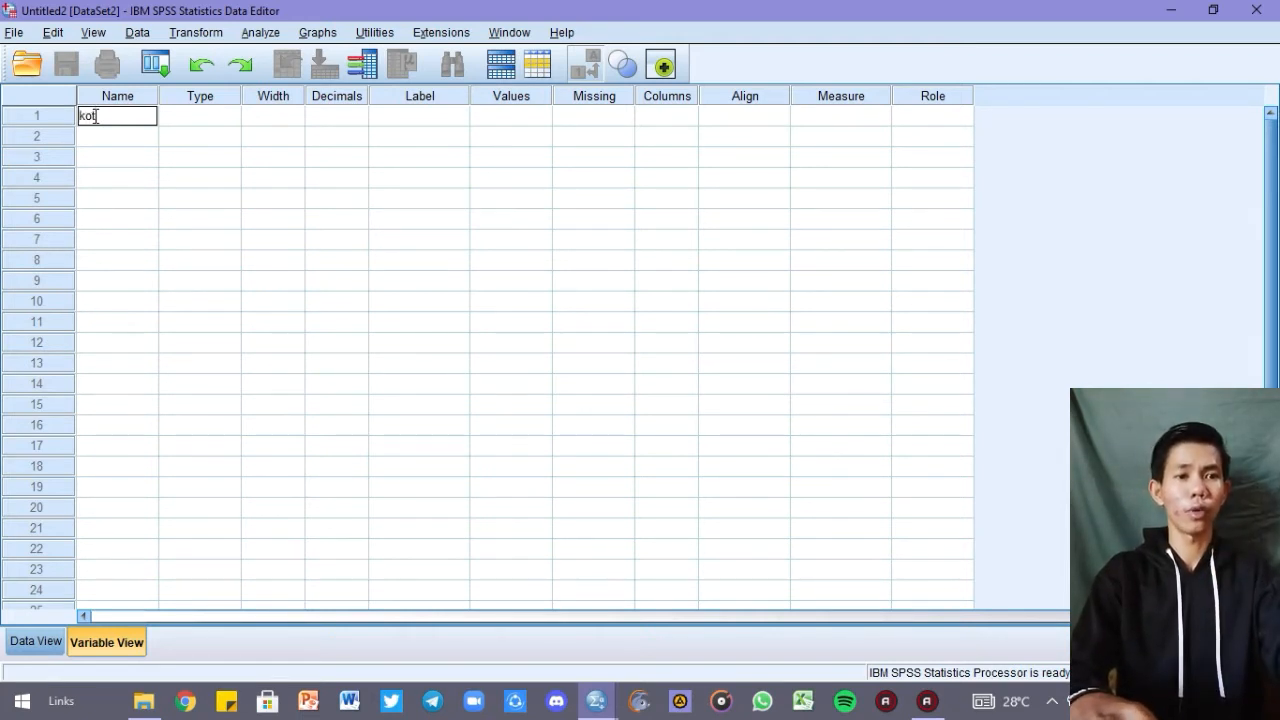
{"action": "type", "text": "a"}
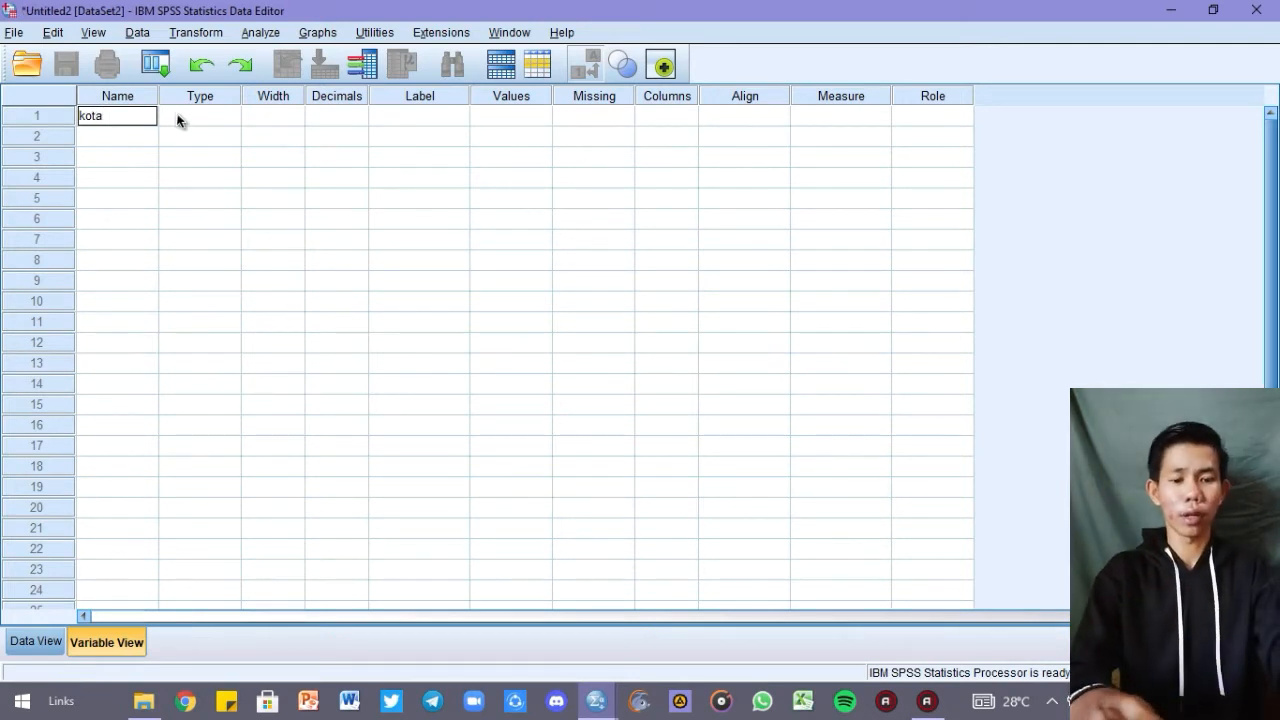
{"action": "left_click", "coordinate": [177, 120]}
{"action": "left_click", "coordinate": [233, 117]}
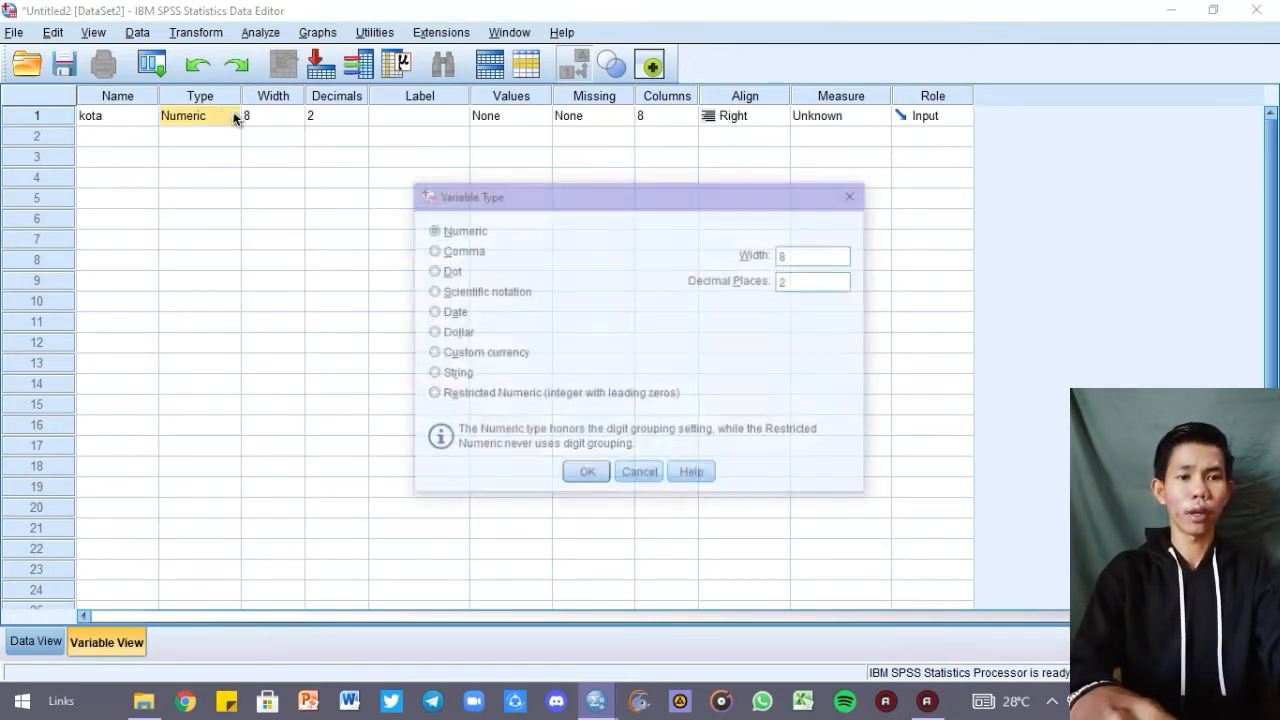
{"action": "left_click", "coordinate": [432, 375]}
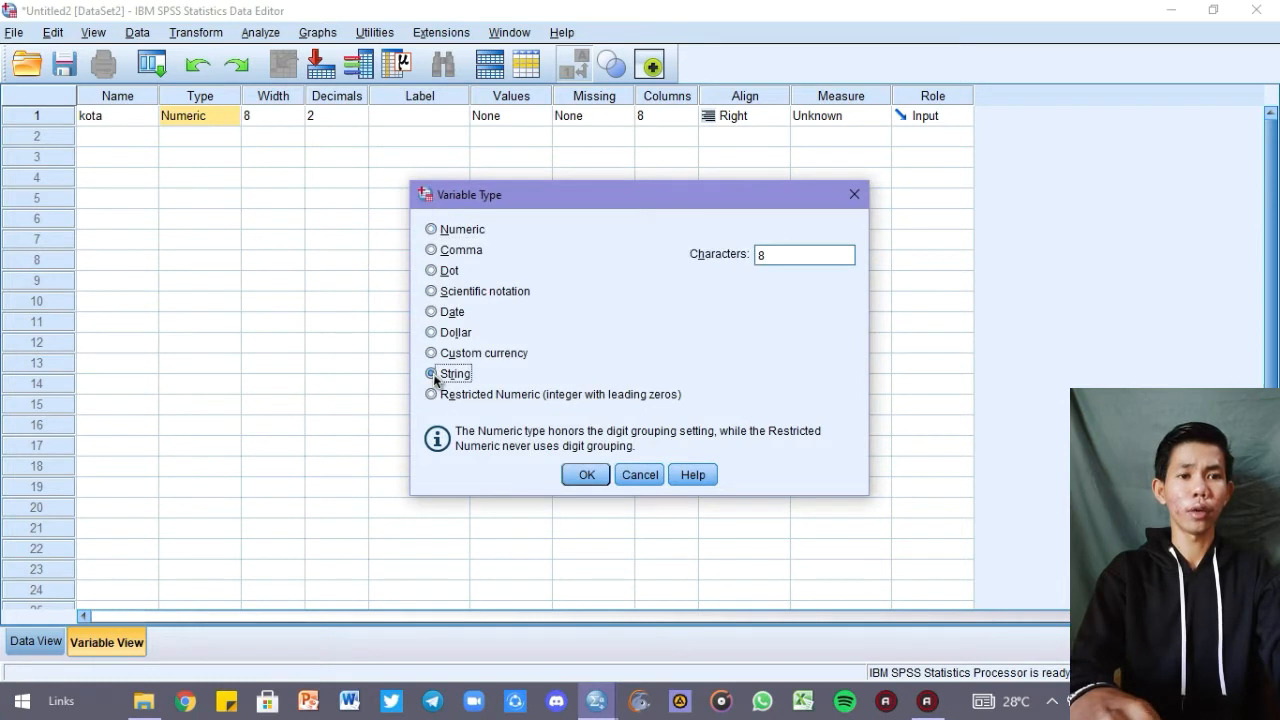
{"action": "left_click", "coordinate": [576, 474]}
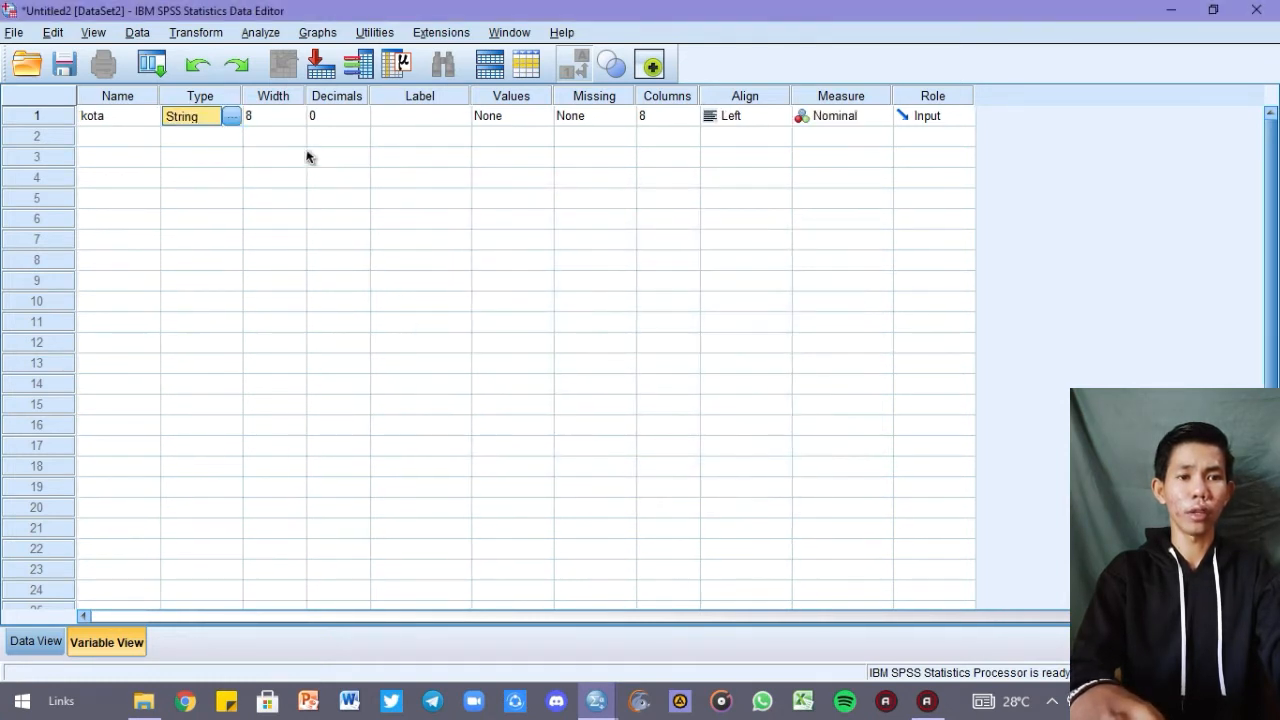
- Set the kota variable's width to 45, its columns to 10 and its measure to Nominal
{"action": "left_click", "coordinate": [266, 114]}
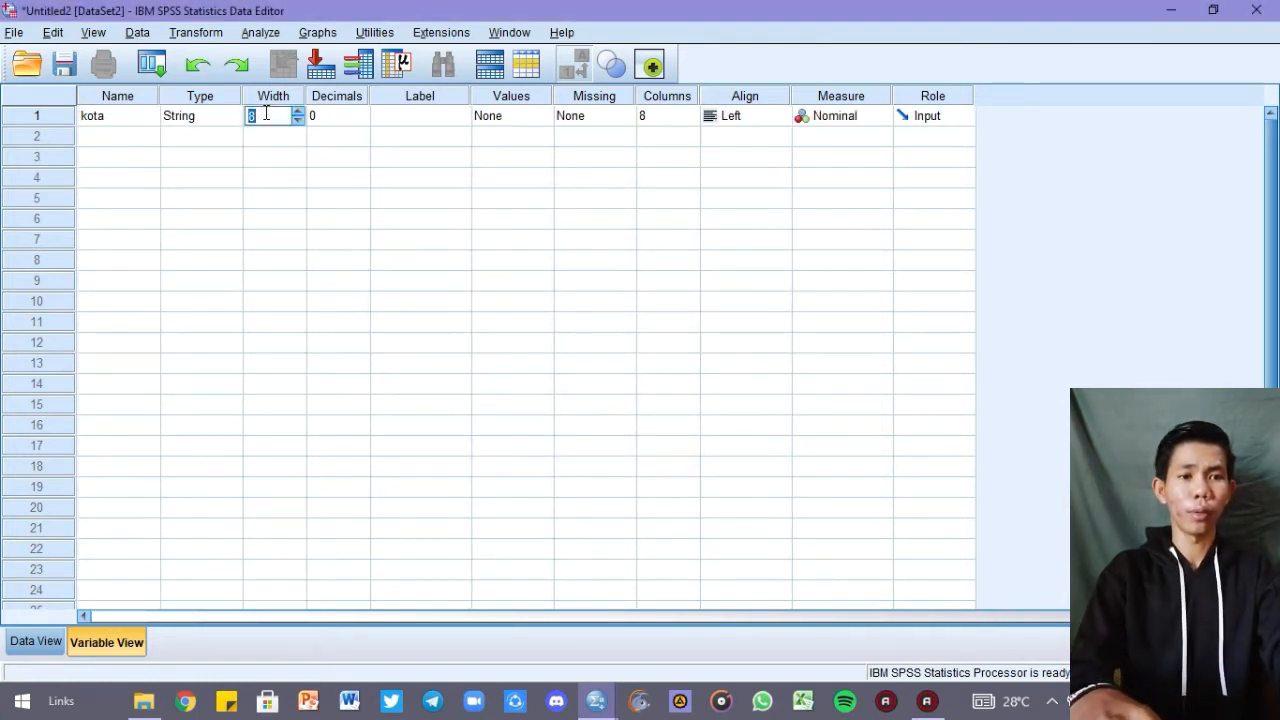
{"action": "type", "text": "45"}
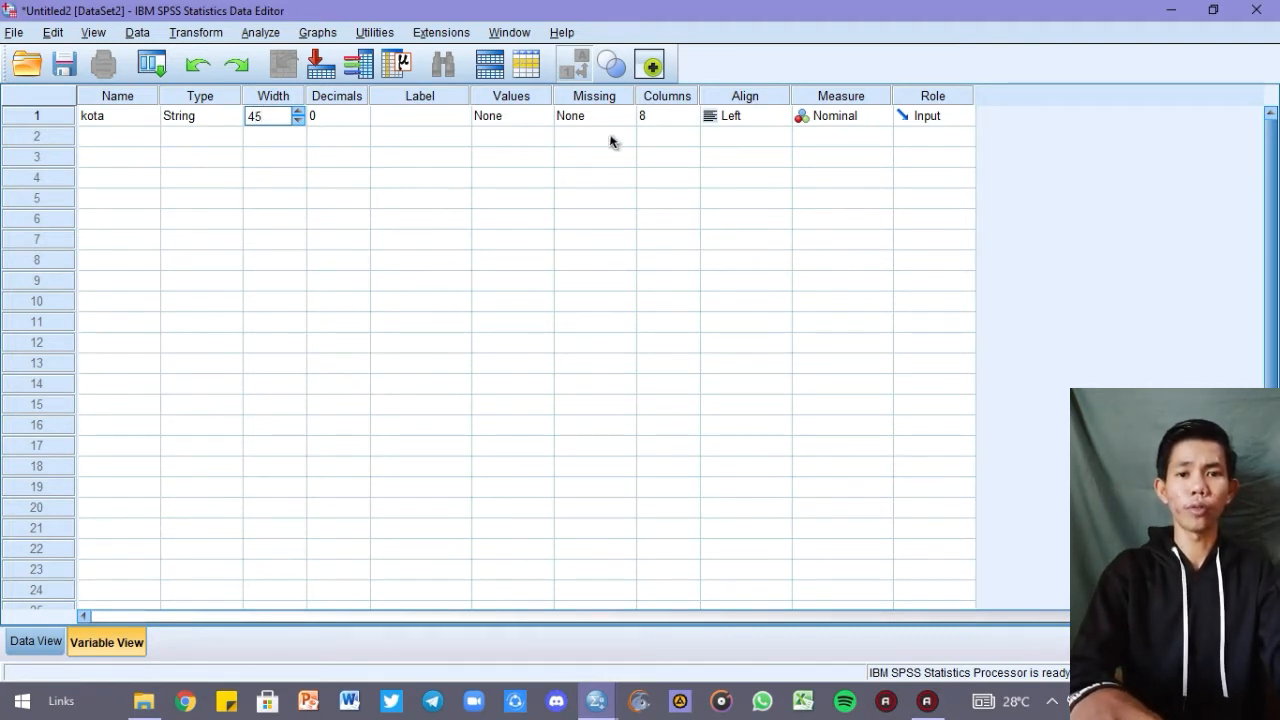
{"action": "left_click", "coordinate": [670, 117]}
{"action": "left_click_drag", "start_coordinate": [670, 117], "coordinate": [630, 123]}
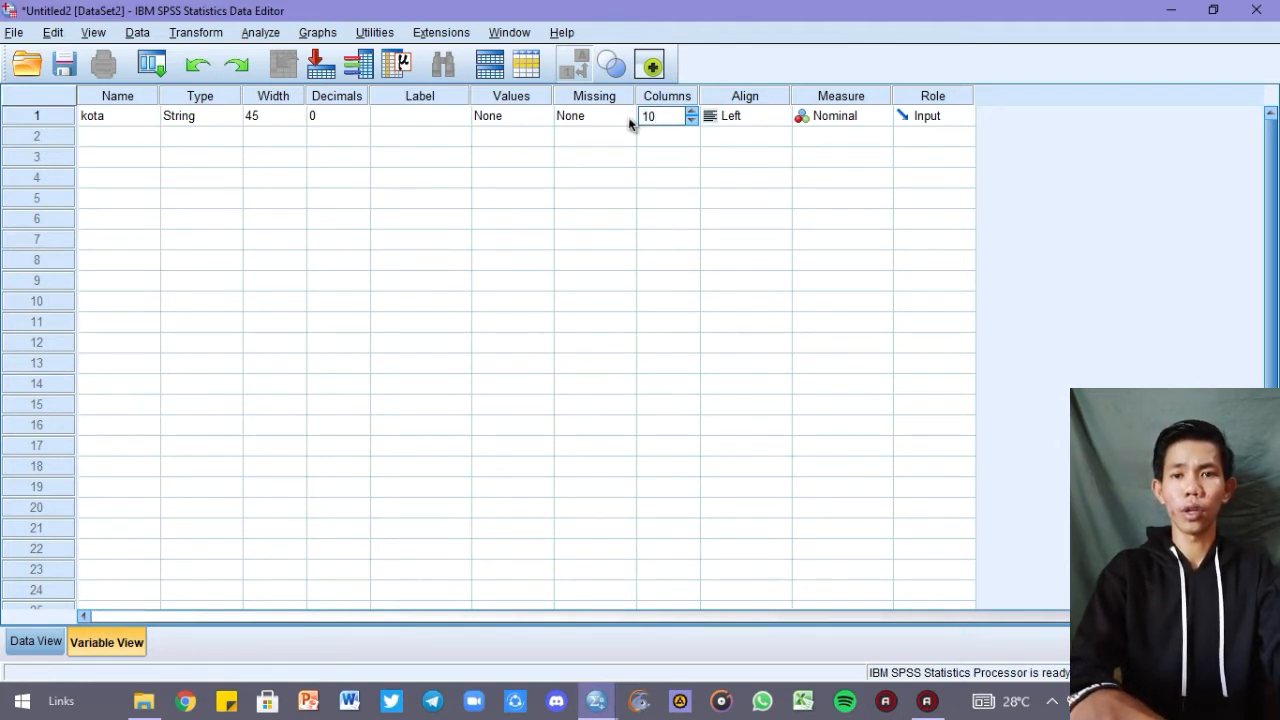
{"action": "type", "text": "10"}
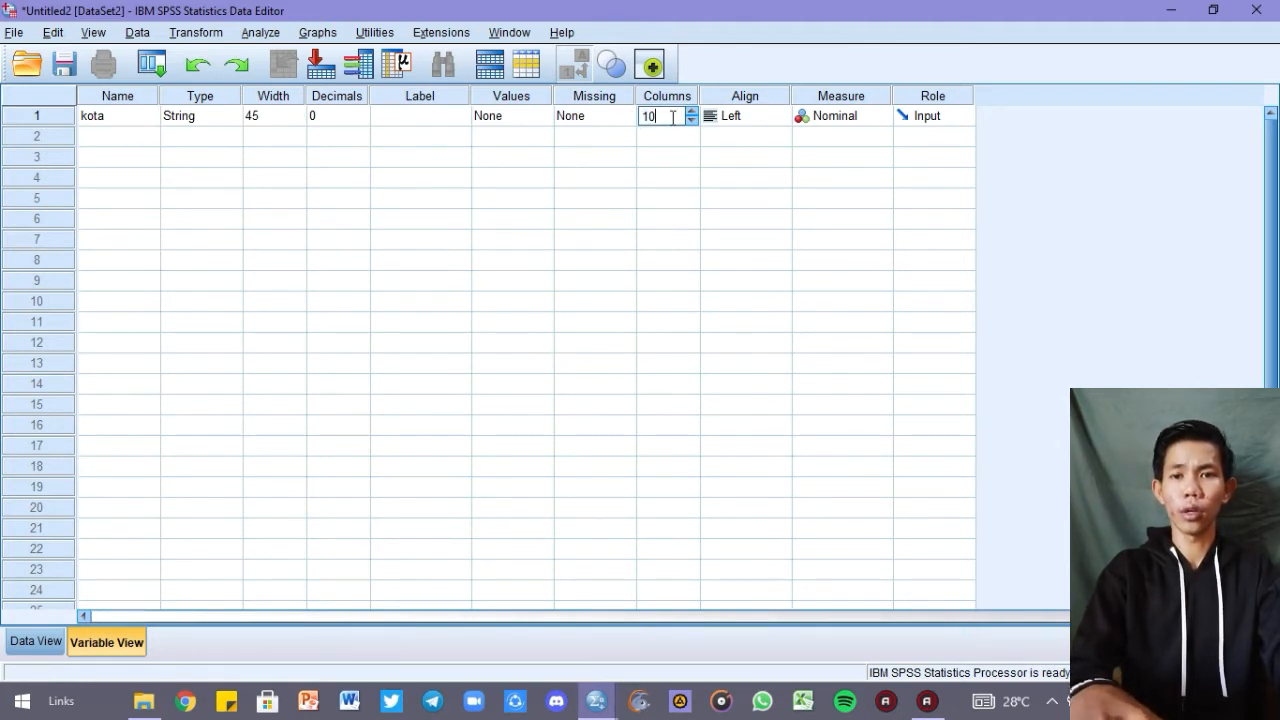
{"action": "left_click", "coordinate": [824, 117]}
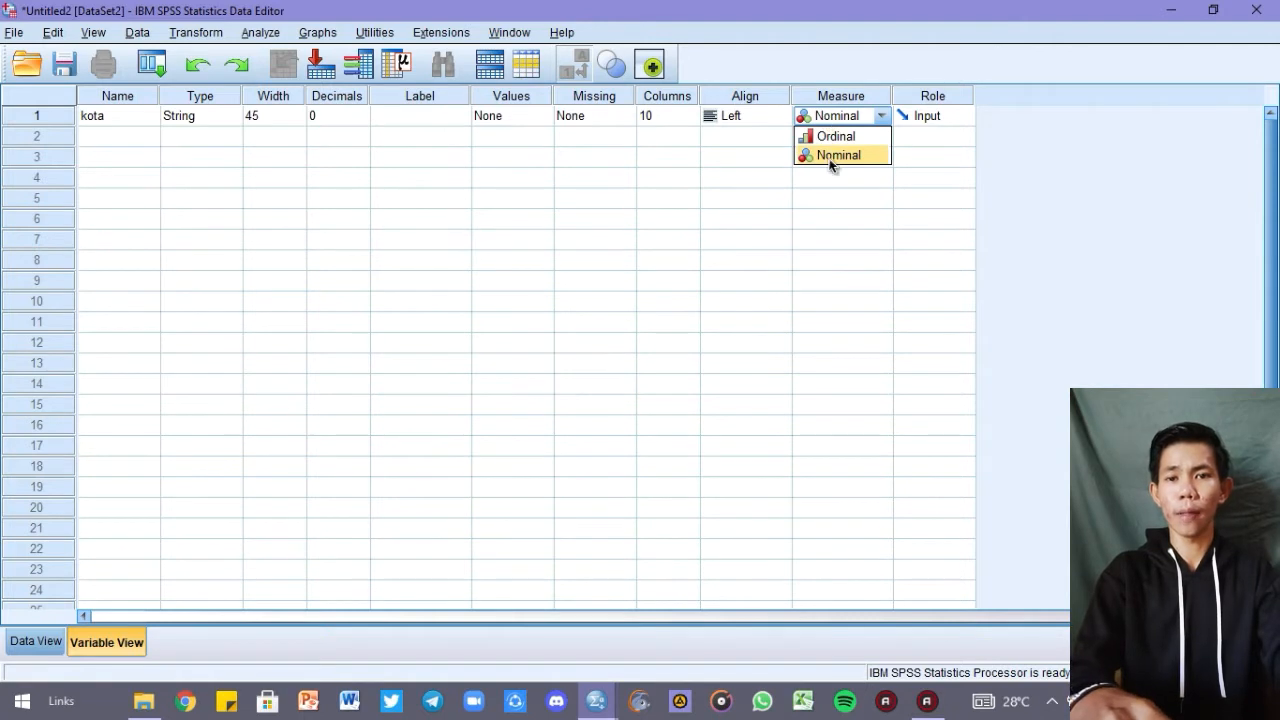
{"action": "left_click", "coordinate": [830, 157]}
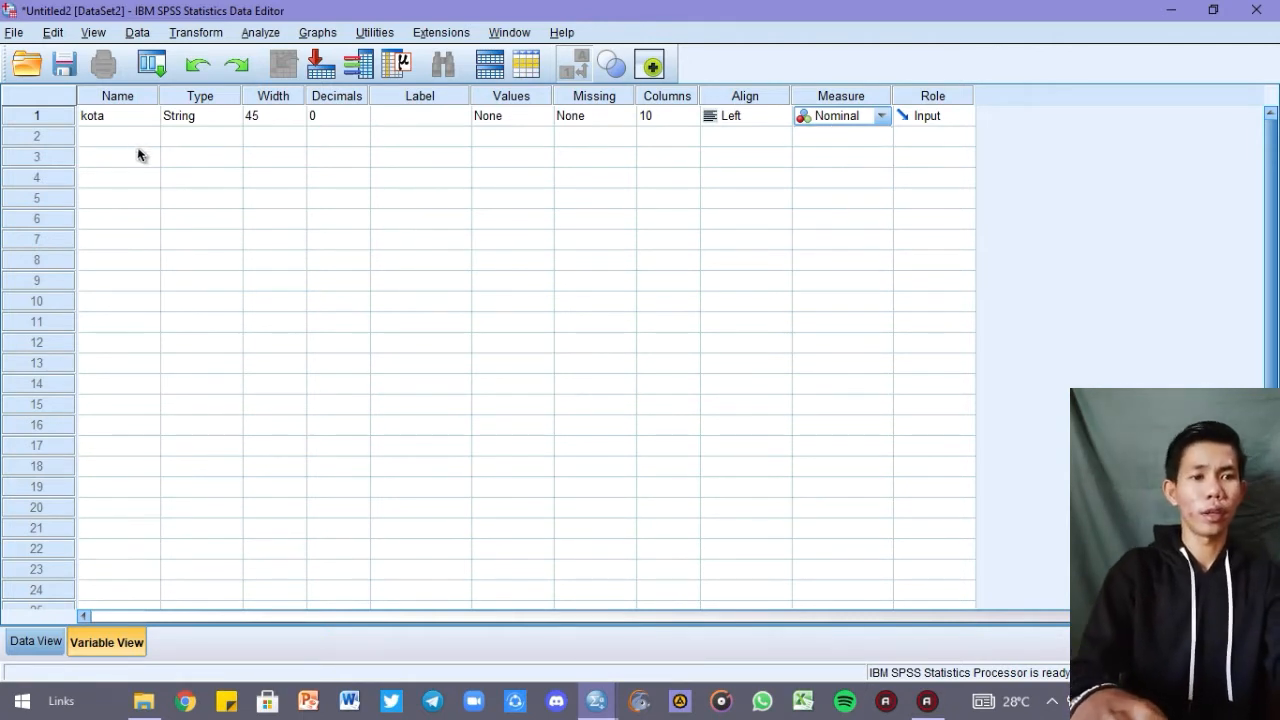
- Add a second variable named IHK_Mei_2021, keeping the Numeric type, and set its measure to Scale
{"action": "left_click", "coordinate": [92, 136]}
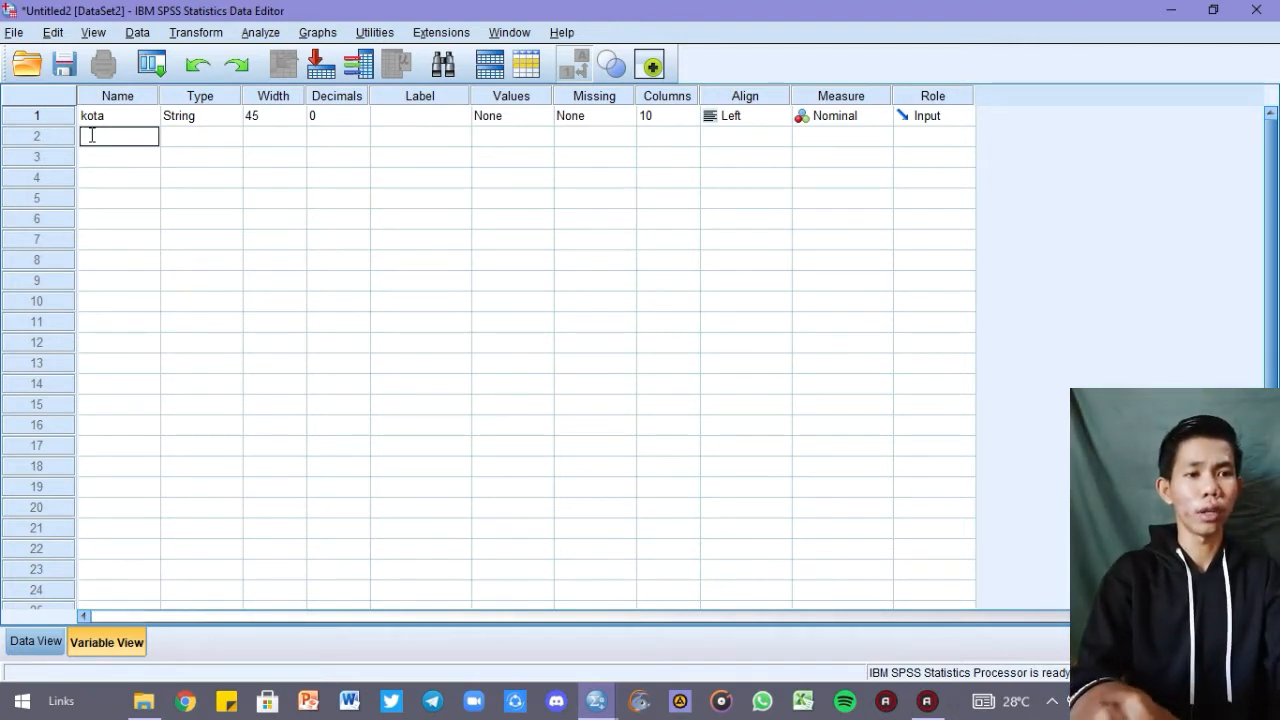
{"action": "type", "text": "IHK"}
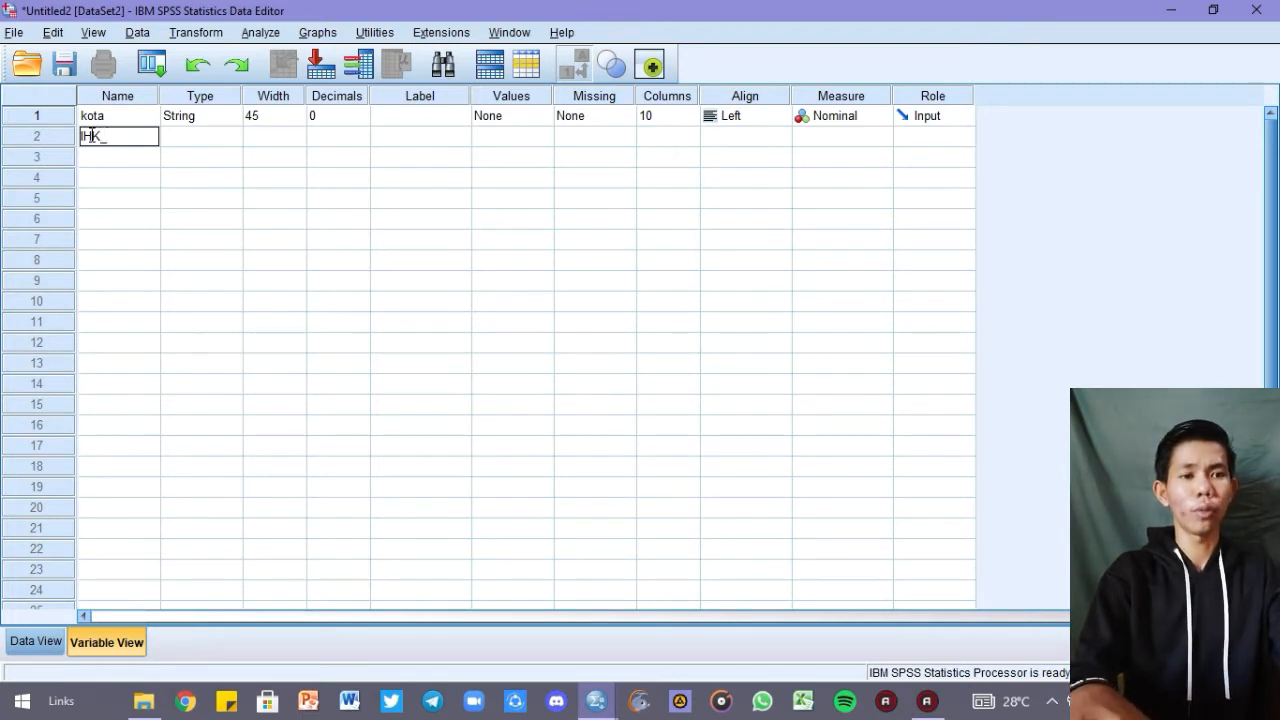
{"action": "type", "text": "_Meo"}
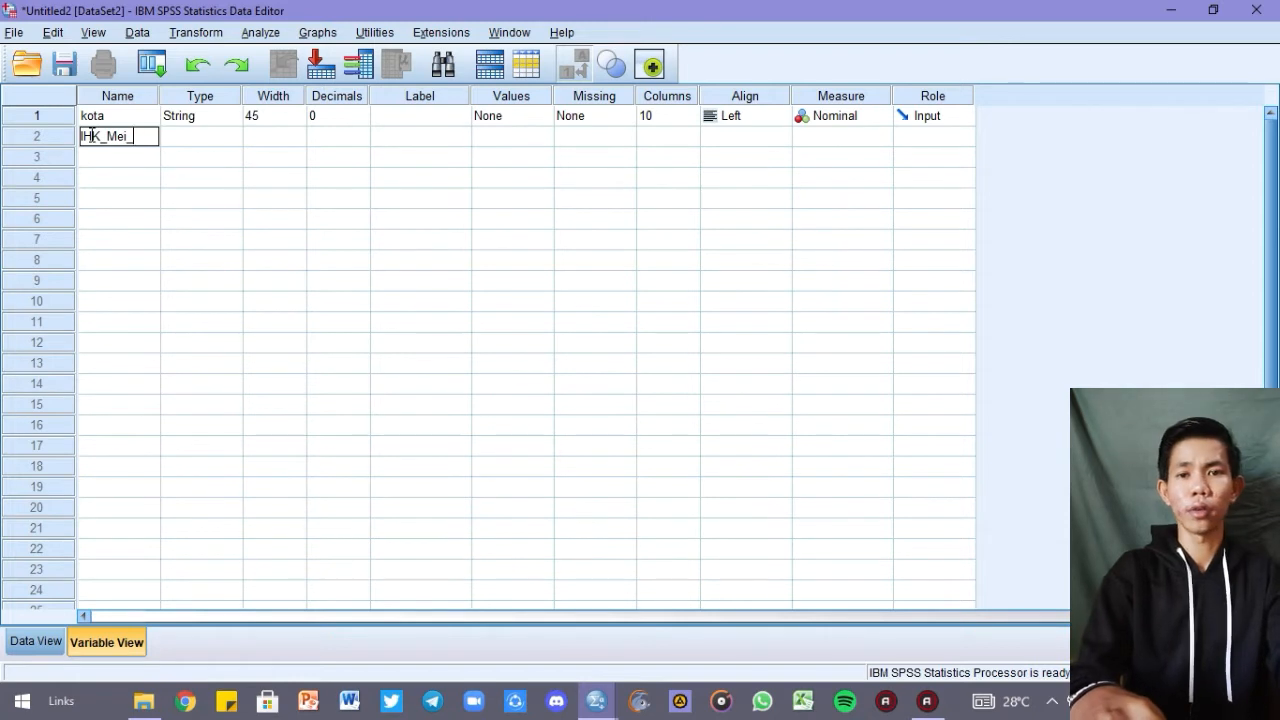
{"action": "type", "text": "_2021"}
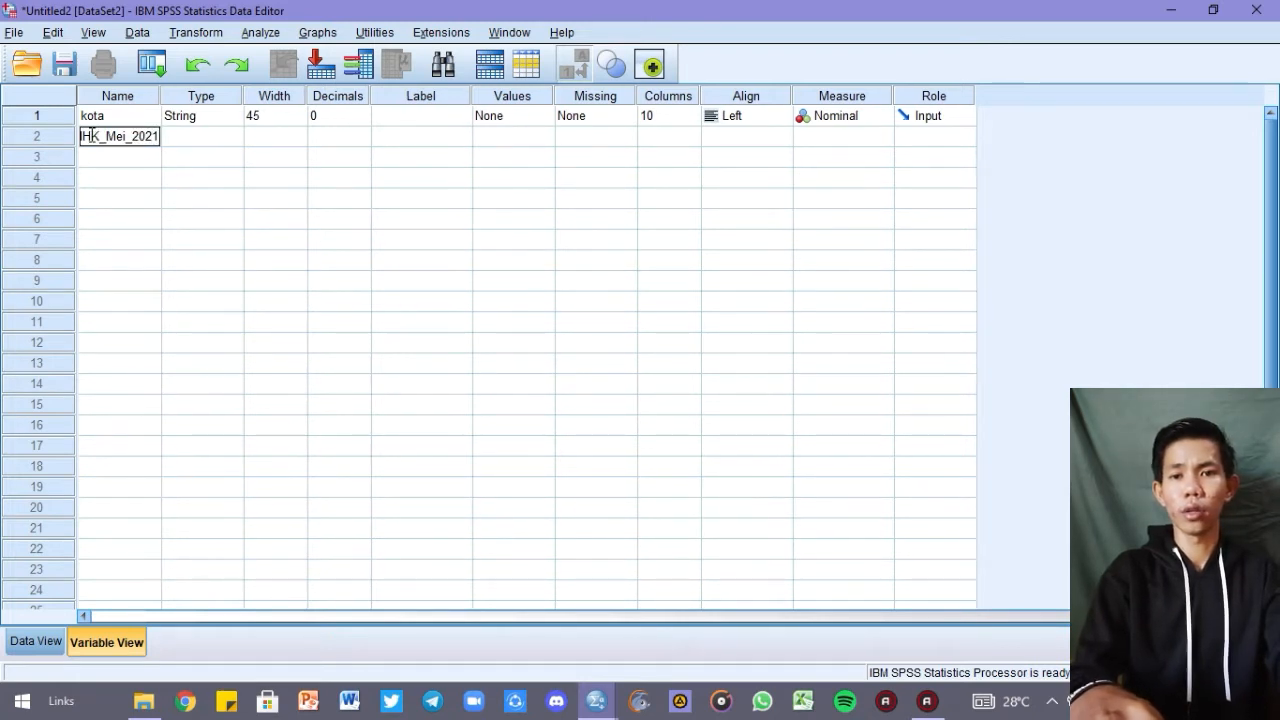
{"action": "left_click", "coordinate": [184, 141]}
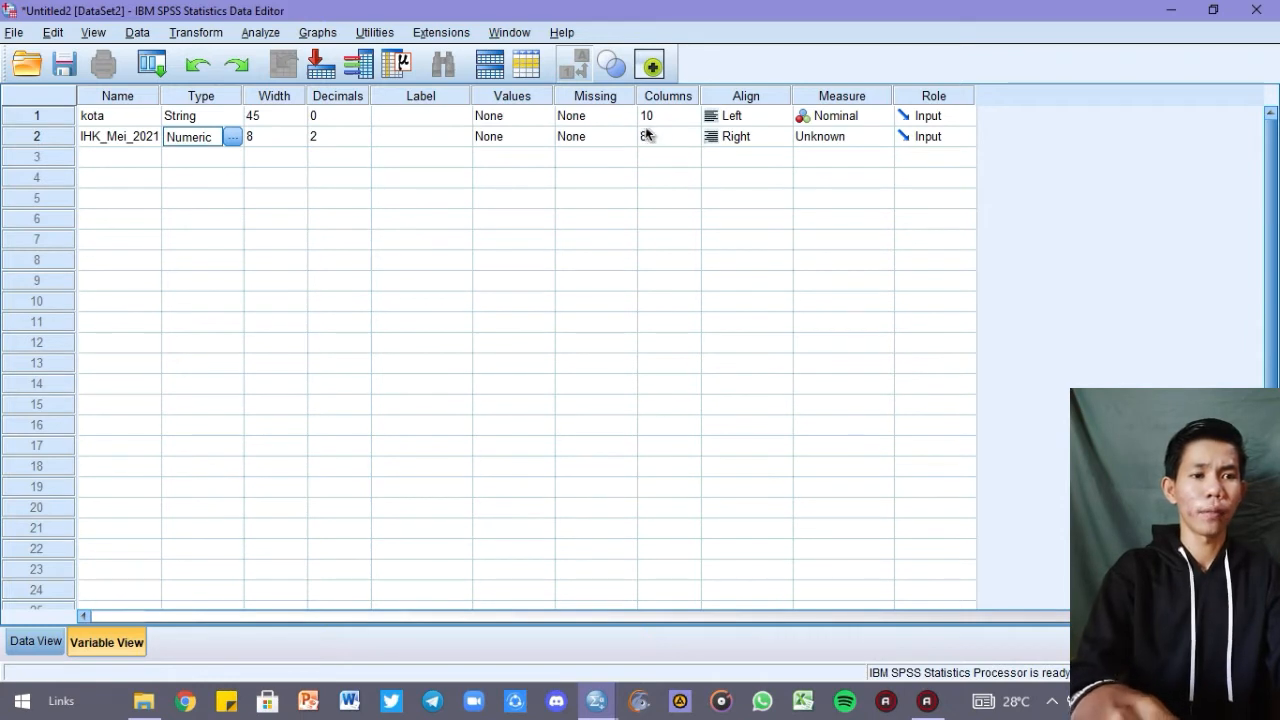
{"action": "left_click", "coordinate": [866, 141]}
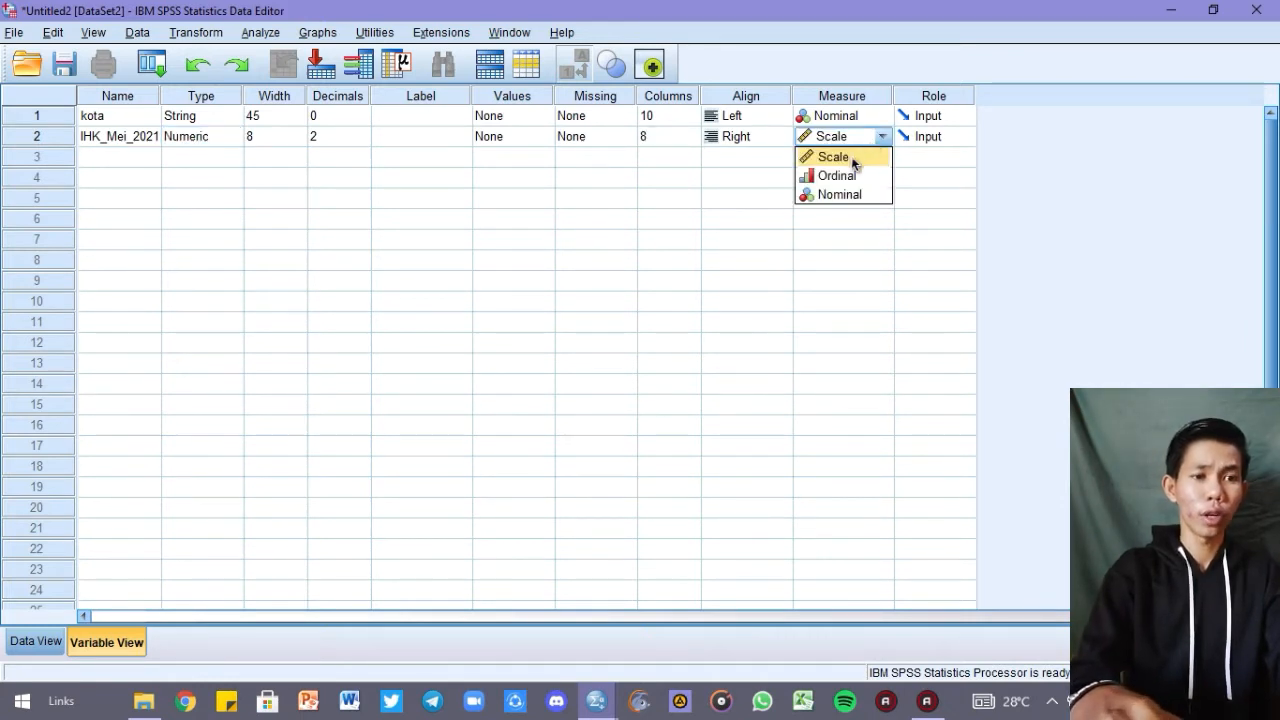
{"action": "left_click", "coordinate": [851, 156]}
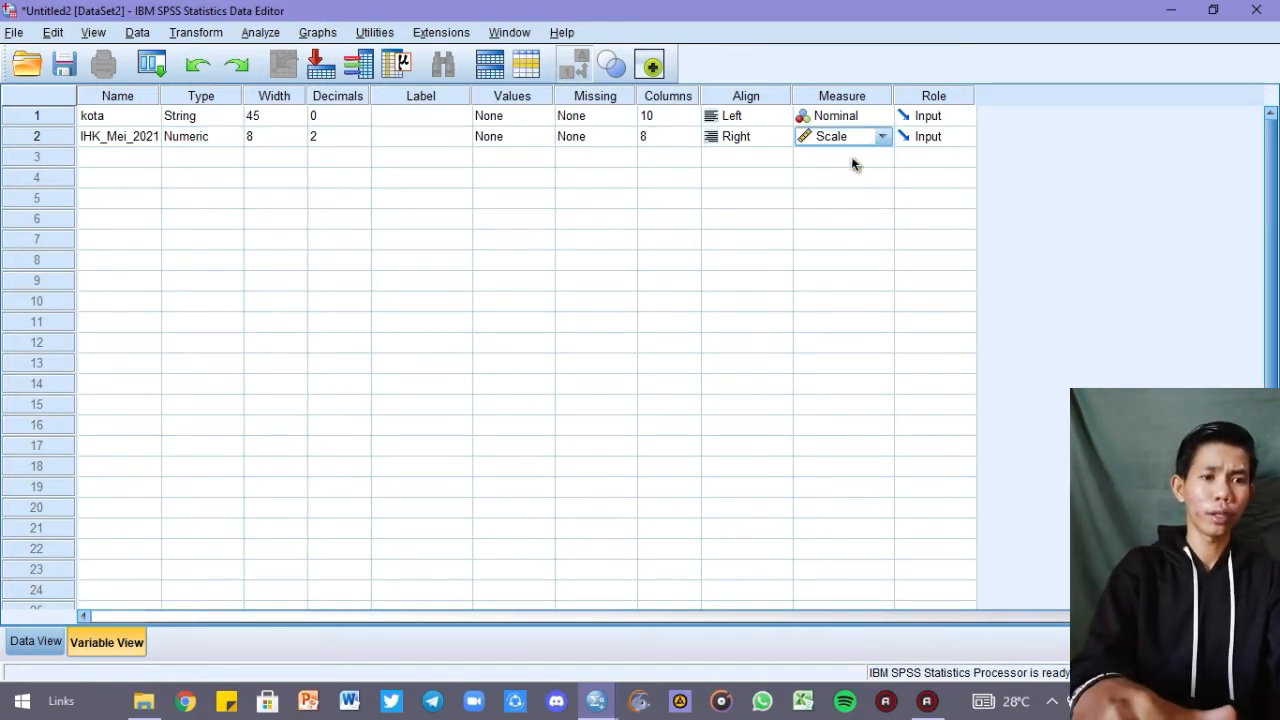
- Add a third variable named Inflasi_Mei_2021 and set its measure to Scale
{"action": "left_click", "coordinate": [118, 159]}
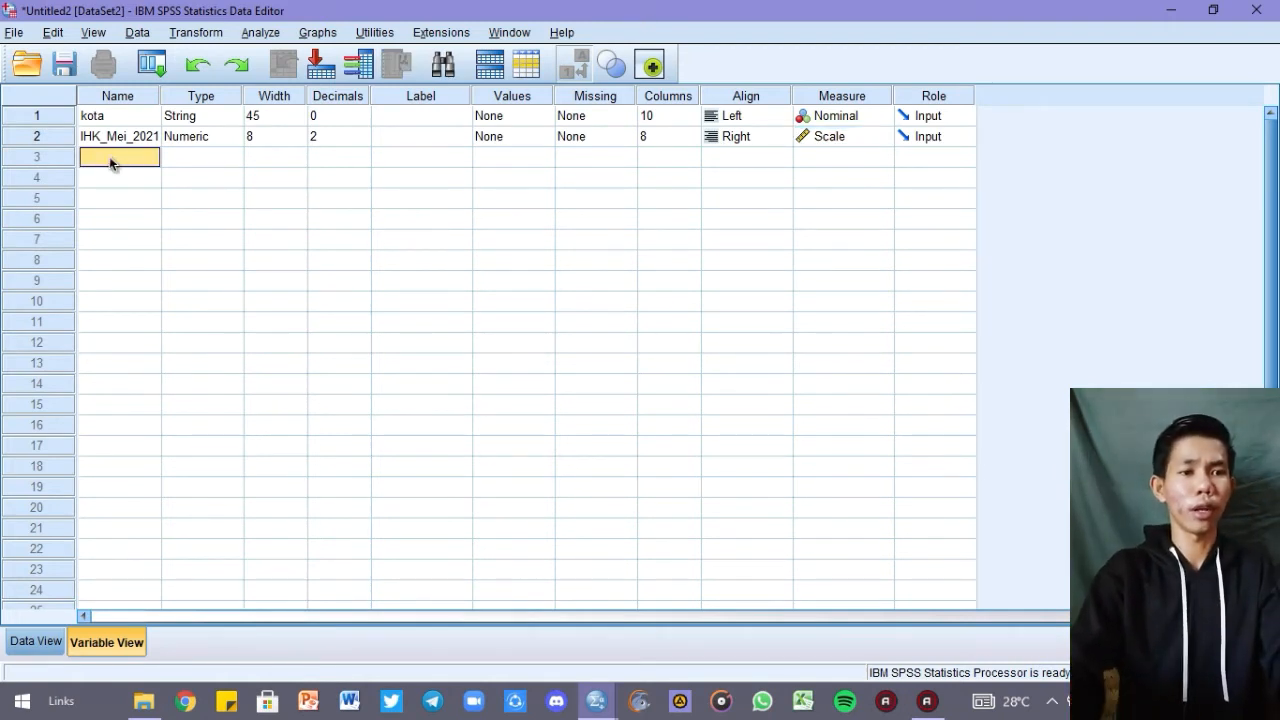
{"action": "left_click", "coordinate": [110, 157]}
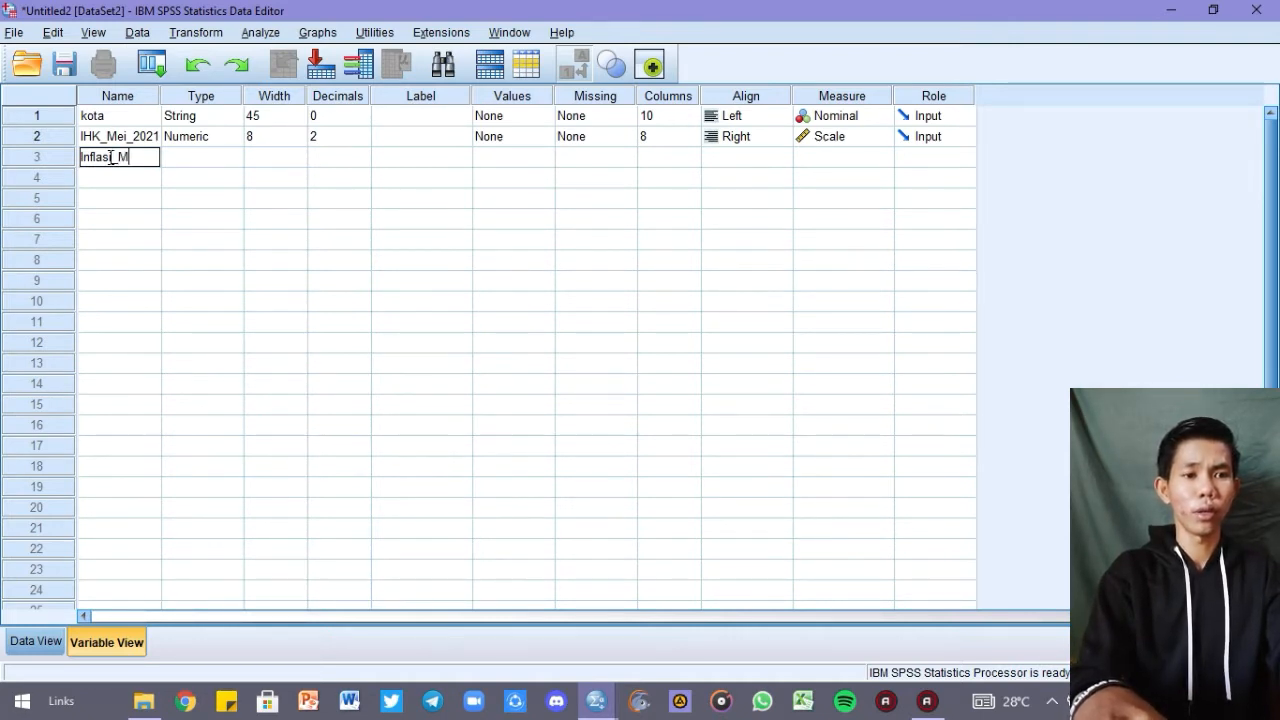
{"action": "type", "text": "_2"}
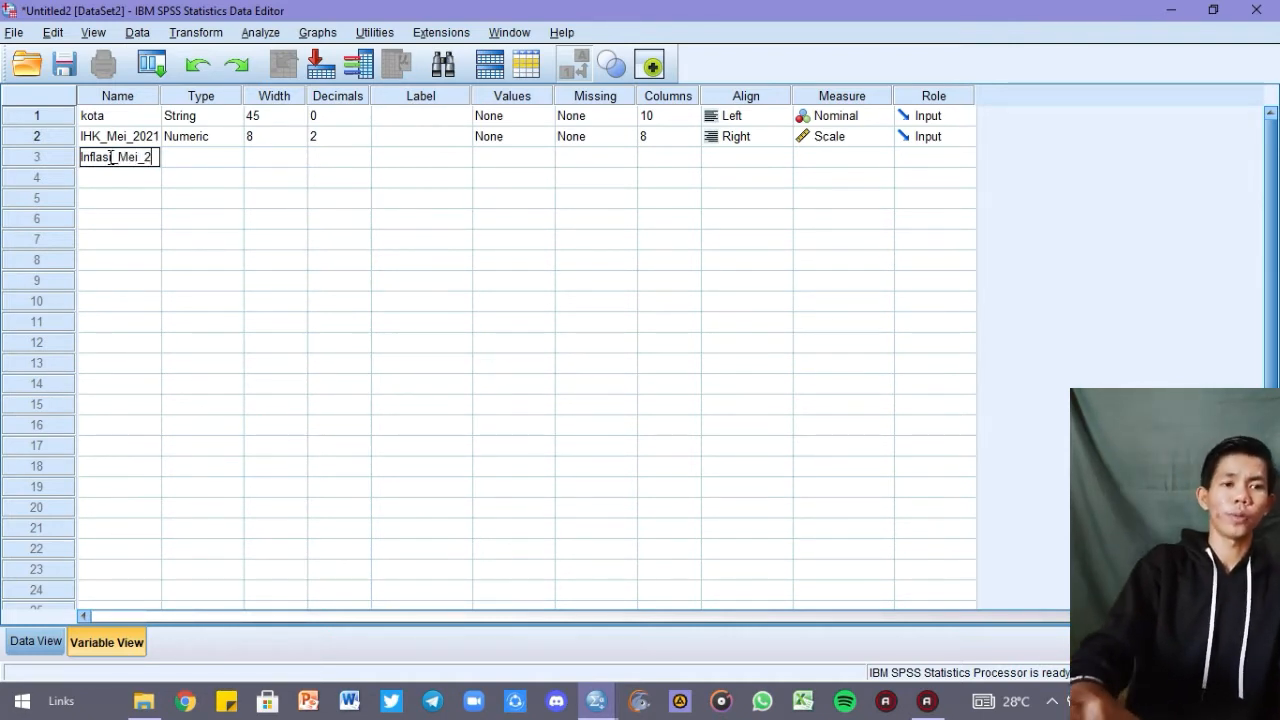
{"action": "type", "text": "021"}
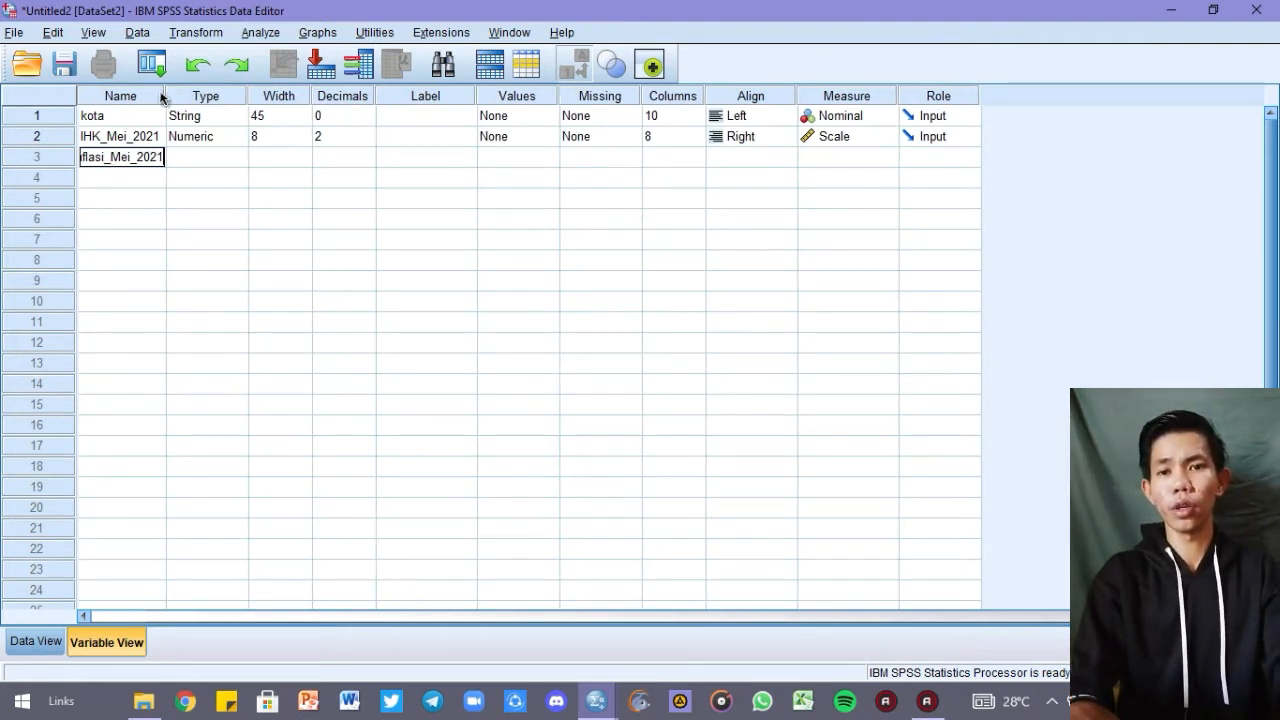
{"action": "key", "text": "Return"}
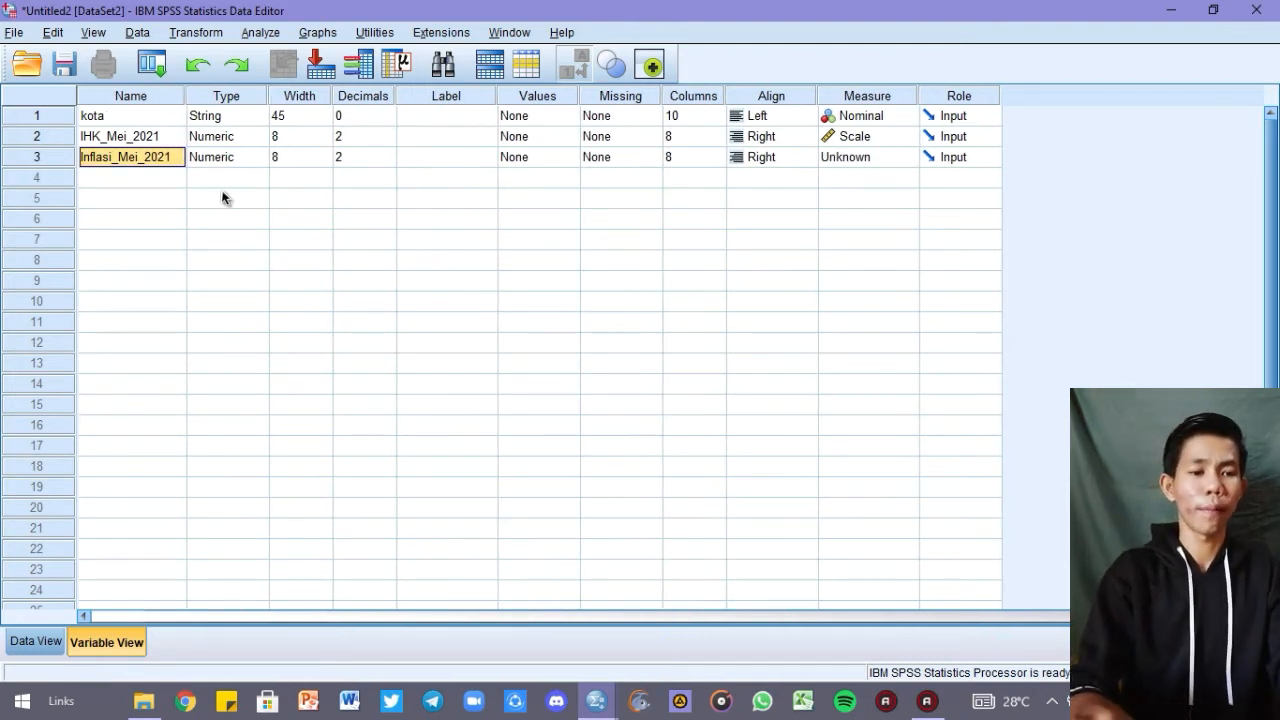
{"action": "left_click", "coordinate": [857, 159]}
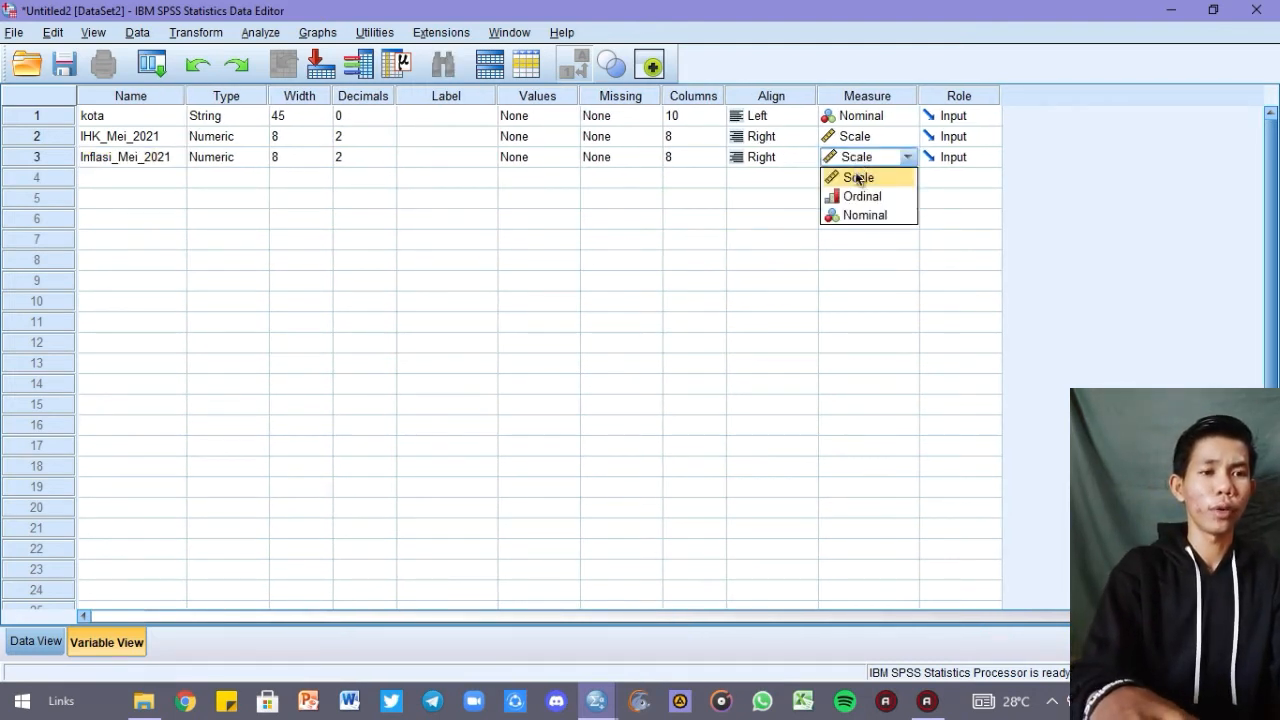
{"action": "left_click", "coordinate": [855, 177]}
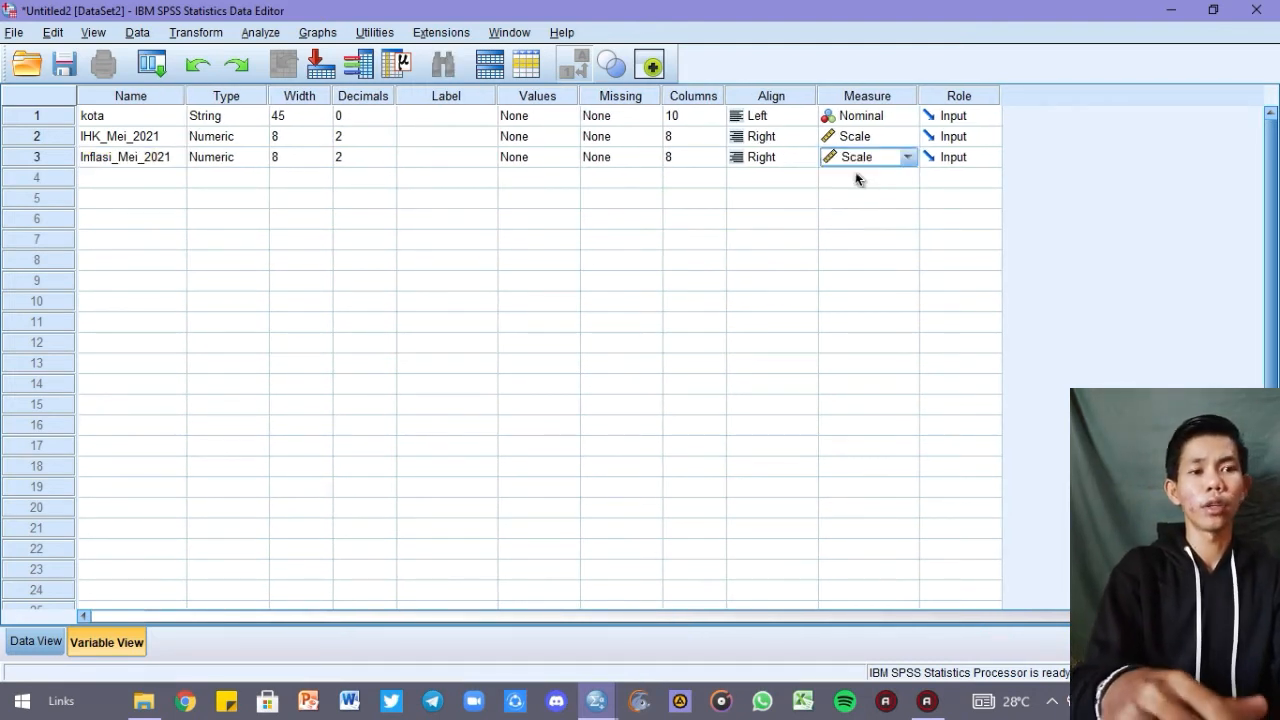
- Switch to the data sheet and enter BOGOR as the first case of the kota variable
{"action": "left_click", "coordinate": [57, 651]}
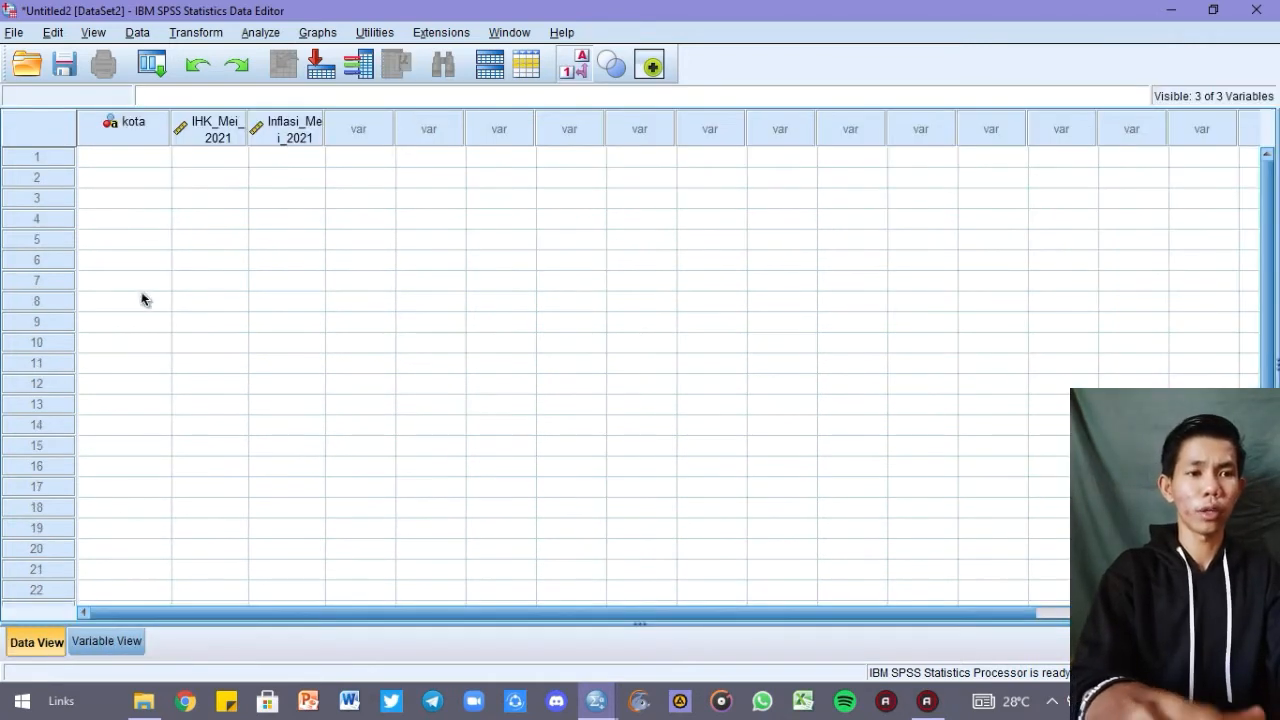
{"action": "double_click", "coordinate": [124, 156]}
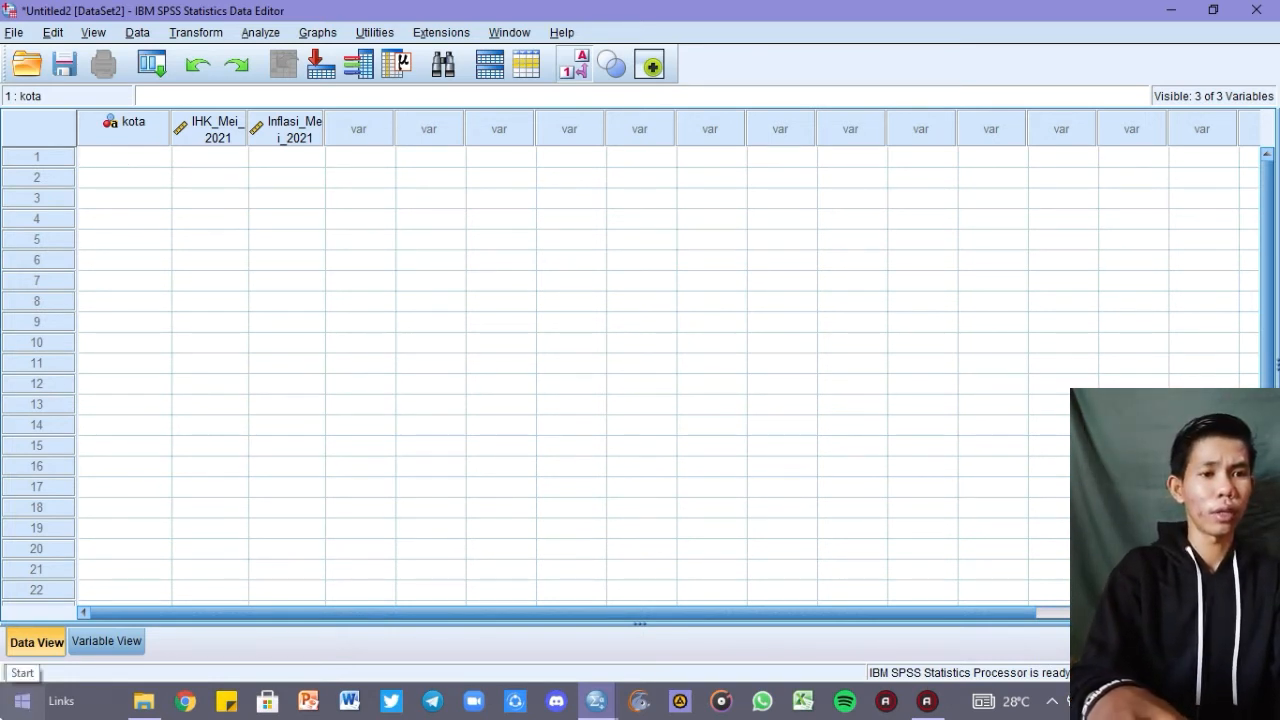
{"action": "key", "text": "Caps_Lock"}
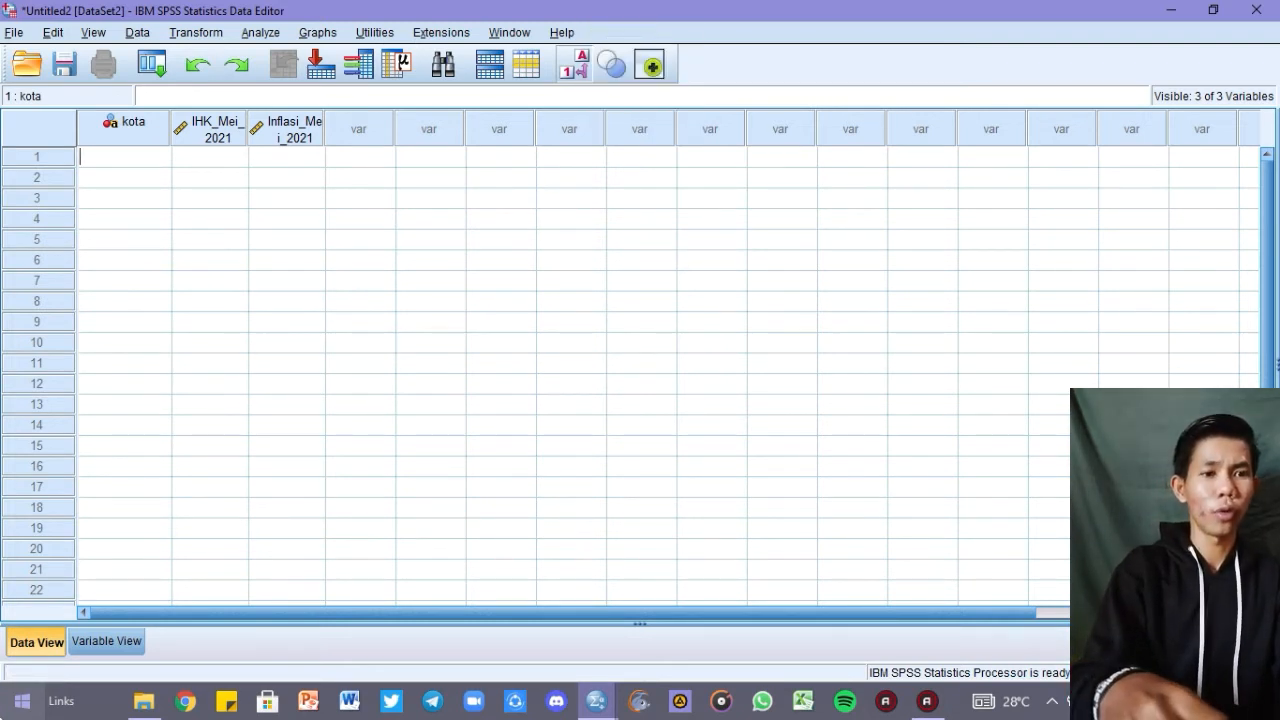
{"action": "type", "text": "BOGO"}
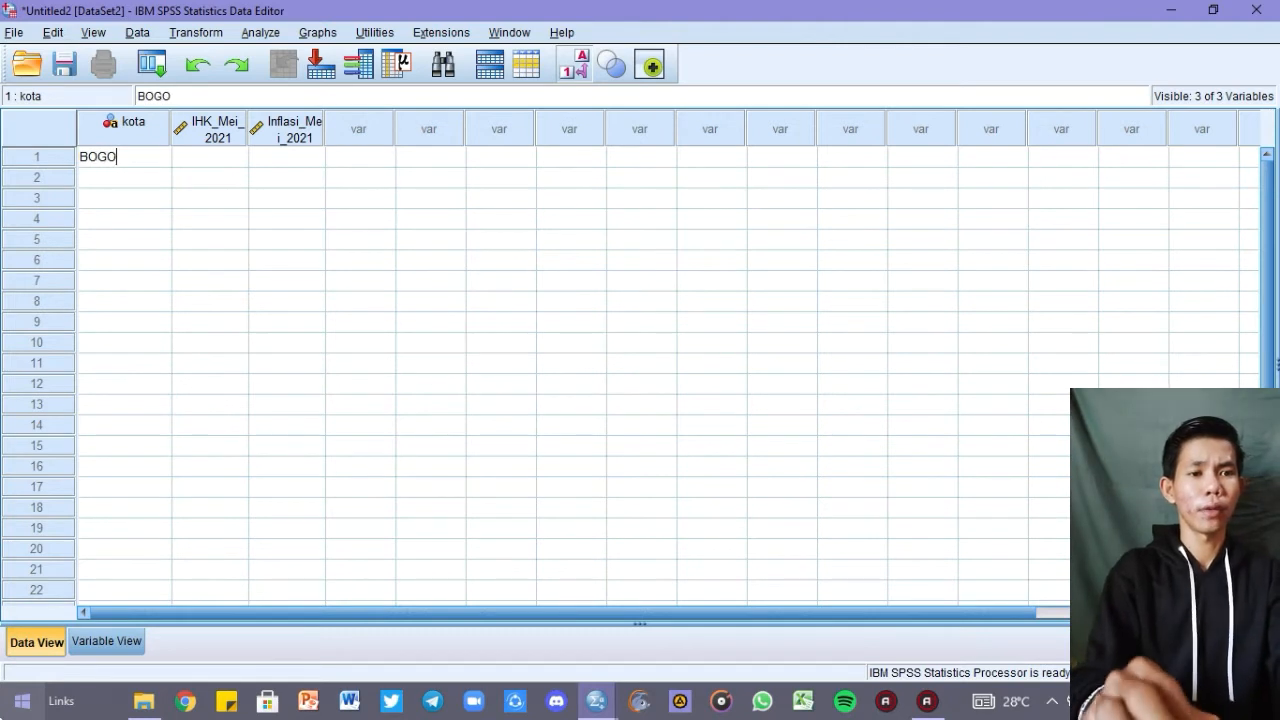
{"action": "type", "text": "R"}
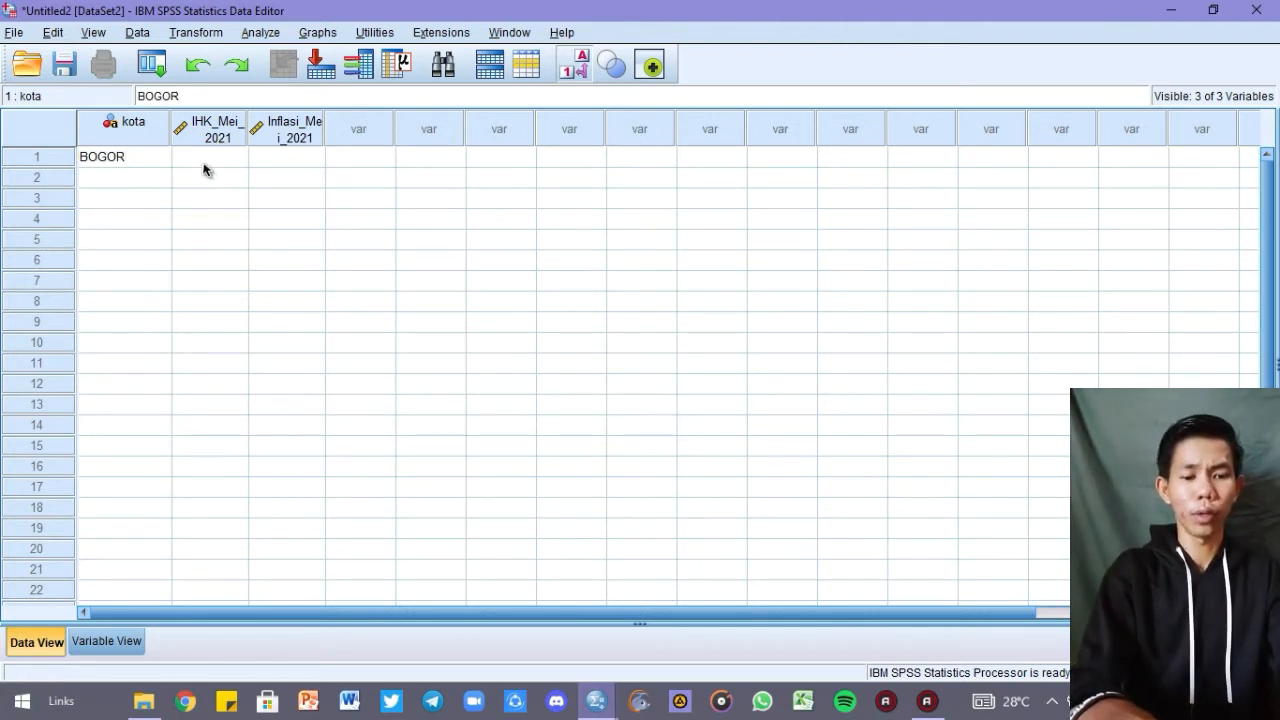
- Enter SUKABUMI and BANDUNG as the second and third cases of the kota variable
{"action": "left_click", "coordinate": [102, 181]}
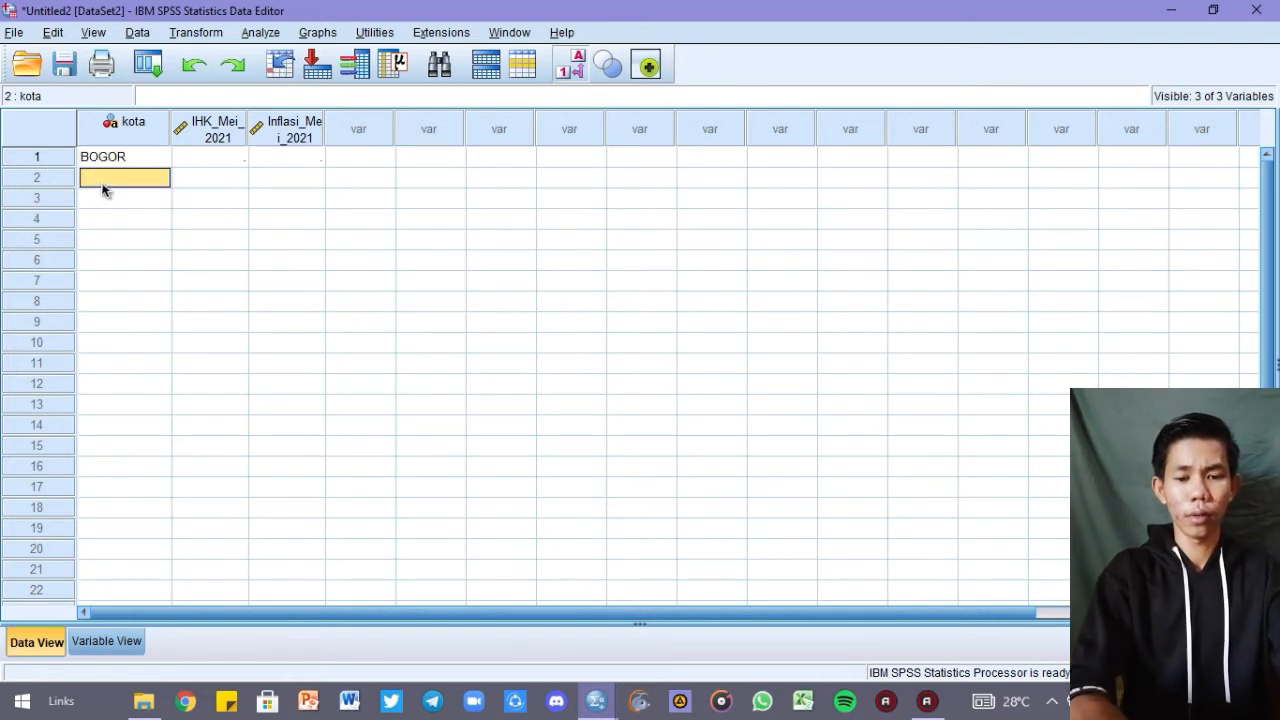
{"action": "type", "text": "SUKA"}
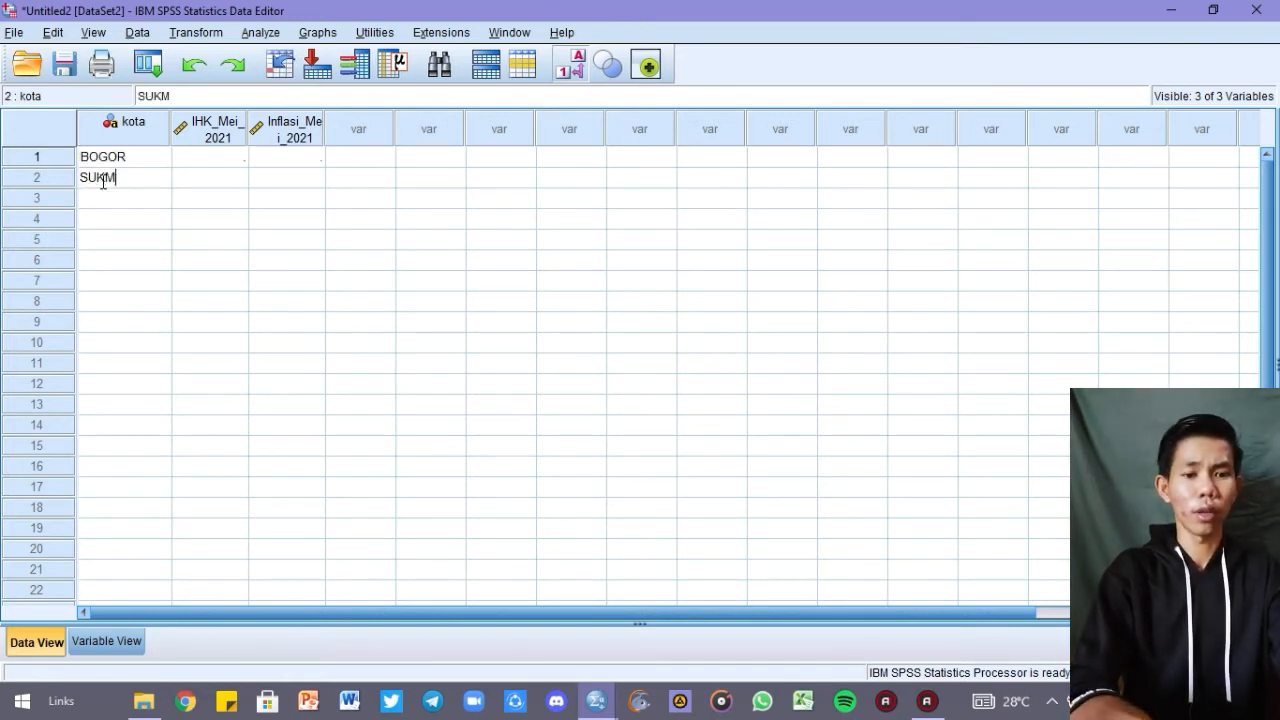
{"action": "type", "text": "BUMI"}
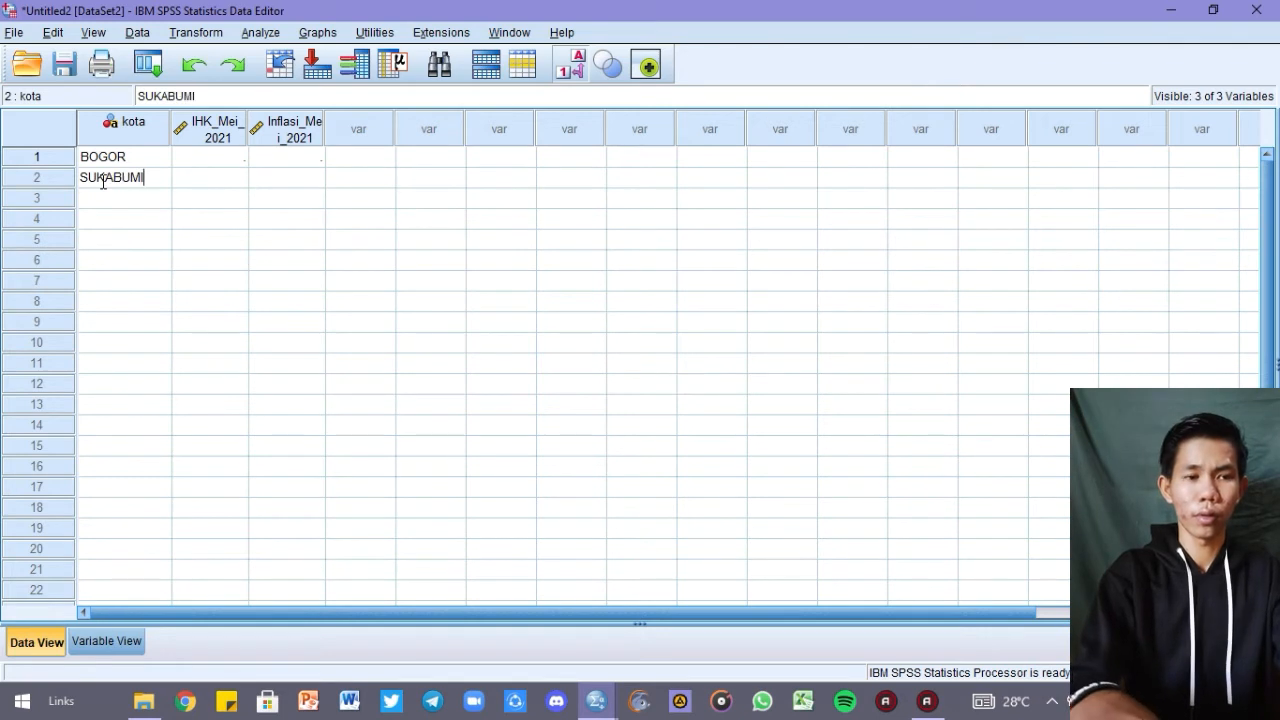
{"action": "key", "text": "Return"}
{"action": "type", "text": "BANT"}
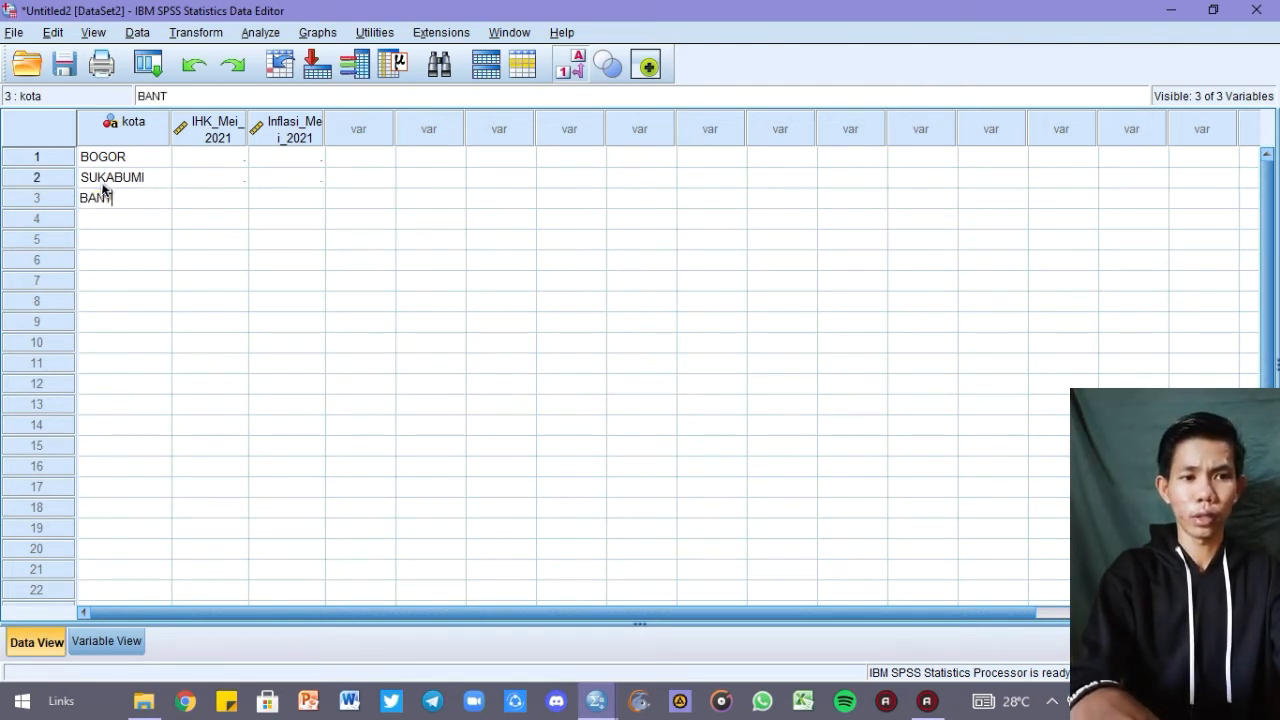
{"action": "key", "text": "BackSpace"}
{"action": "type", "text": "DUNG"}
{"action": "key", "text": "Return"}
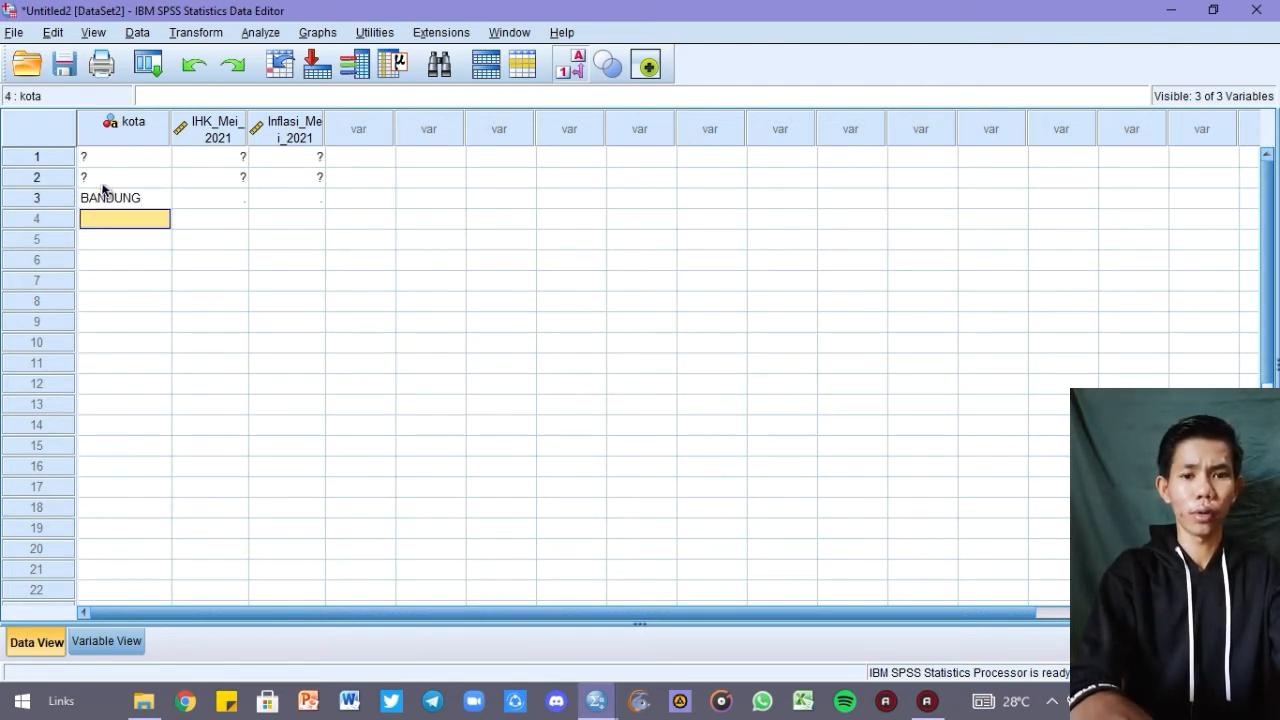
- Enter CIREBON and BEKASI as the fourth and fifth cases of the kota variable
{"action": "type", "text": "CIREBON"}
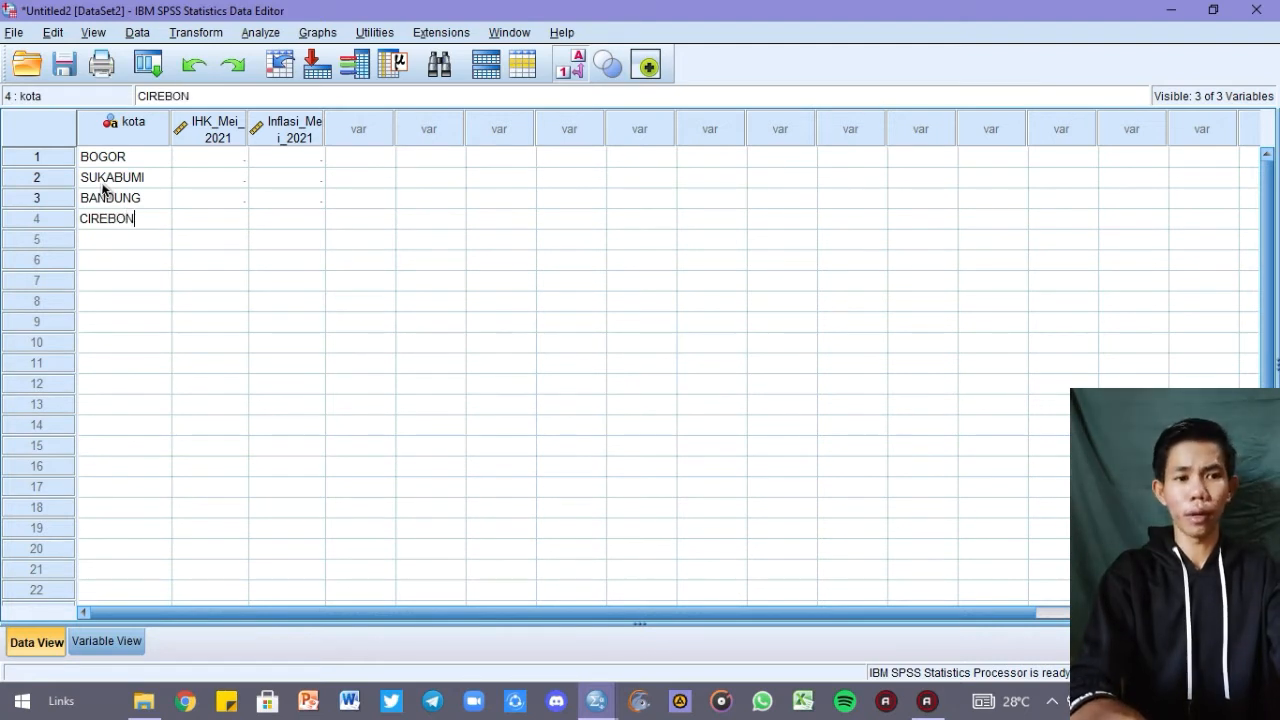
{"action": "key", "text": "Return"}
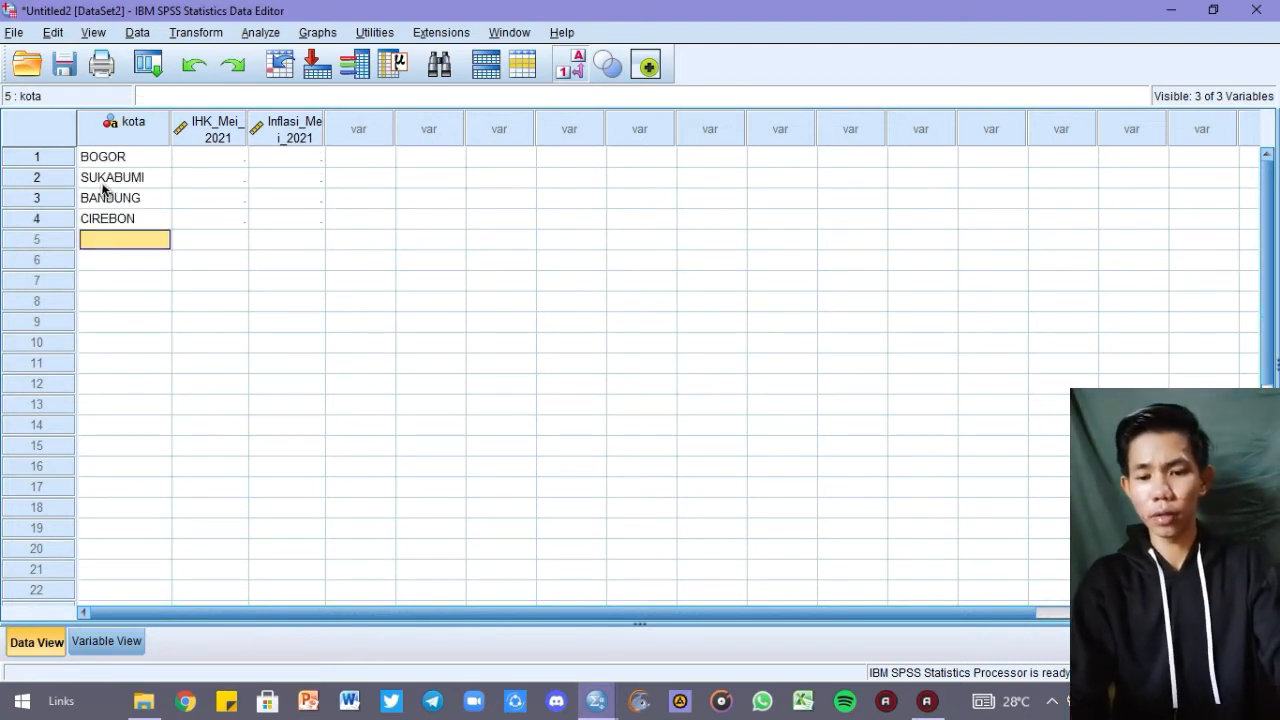
{"action": "type", "text": "ER"}
{"action": "key", "text": "BackSpace"}
{"action": "key", "text": "BackSpace"}
{"action": "type", "text": "B"}
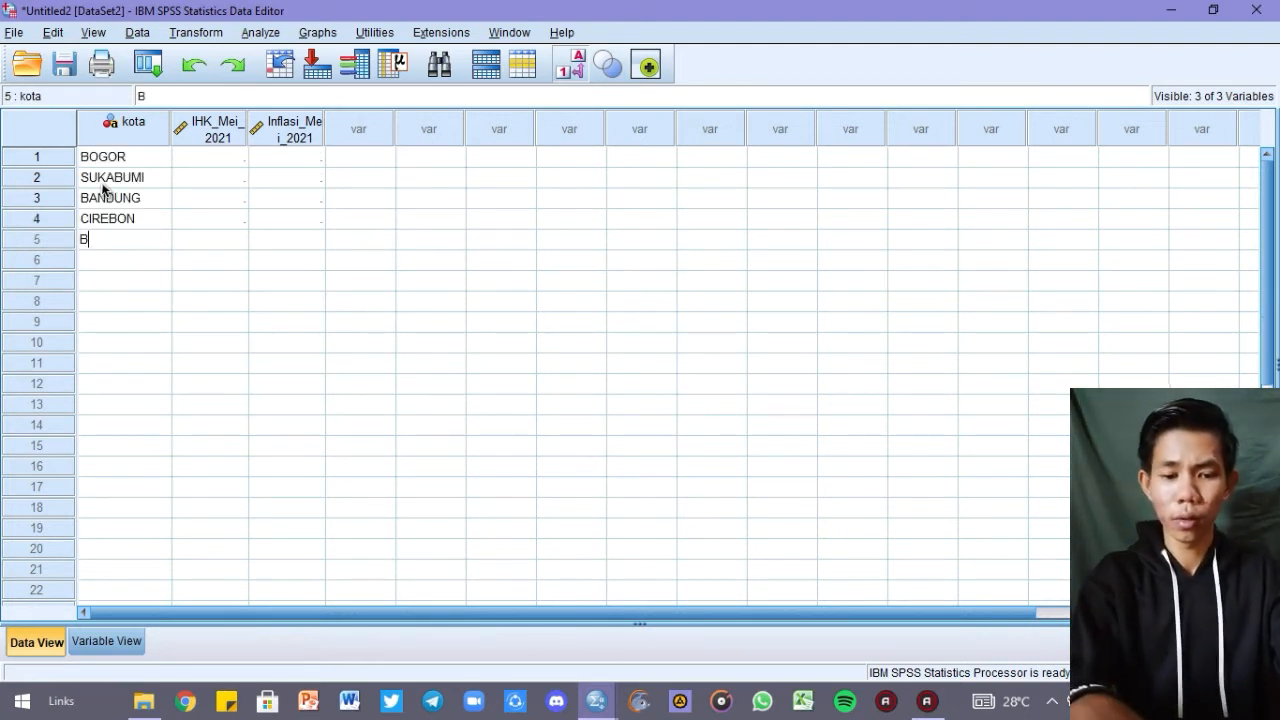
{"action": "type", "text": "EKASI"}
{"action": "key", "text": "Return"}
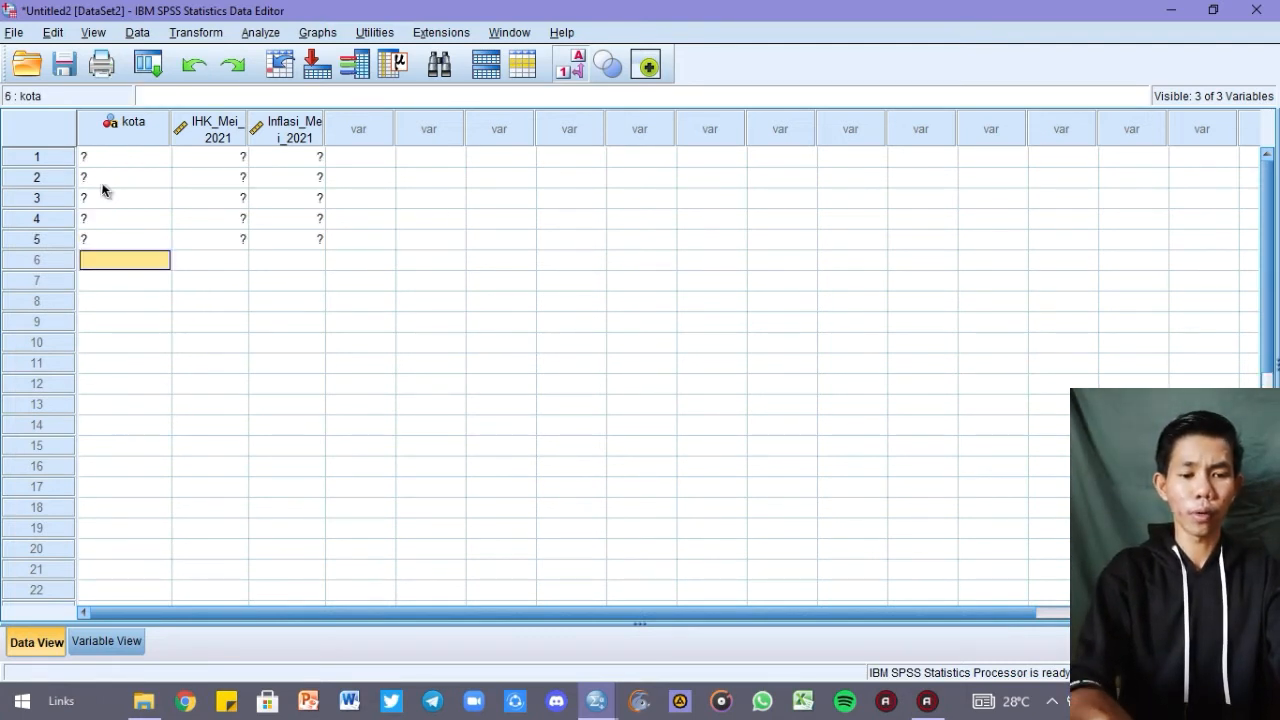
- Enter DEPOK and TASIKMELAYA as the sixth and seventh cases of the kota variable
{"action": "type", "text": "DEPOK"}
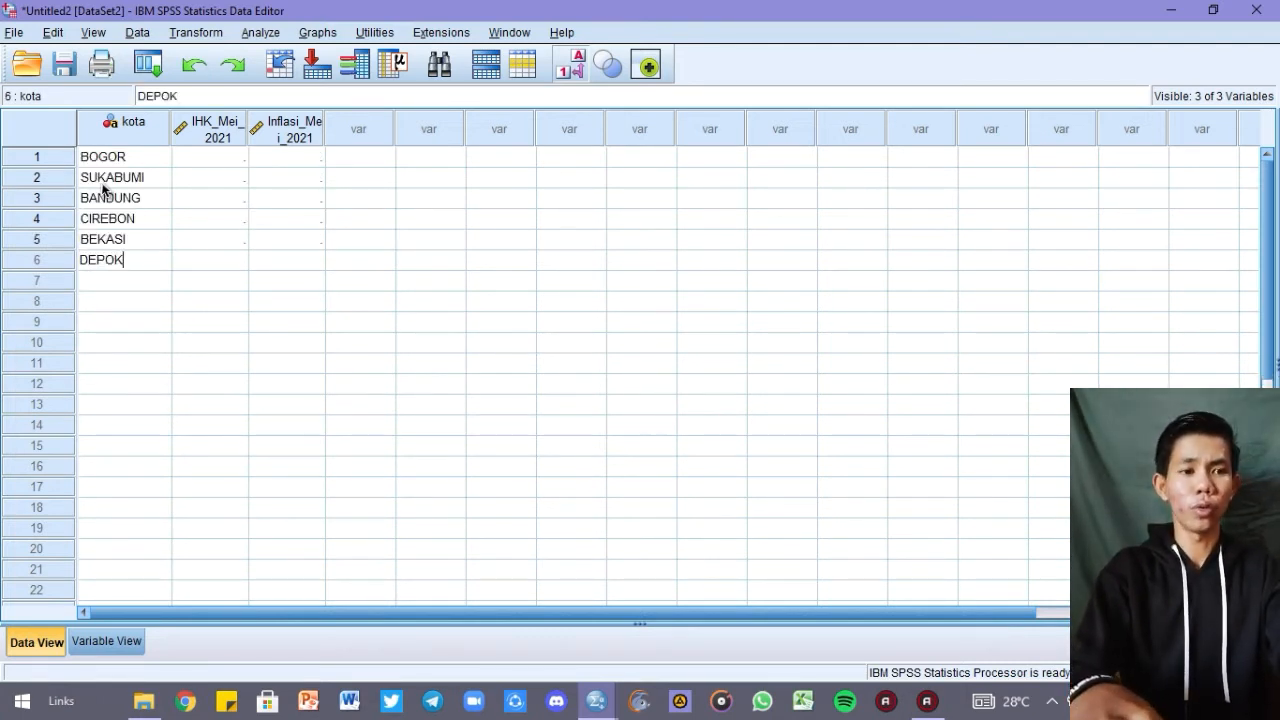
{"action": "key", "text": "Return"}
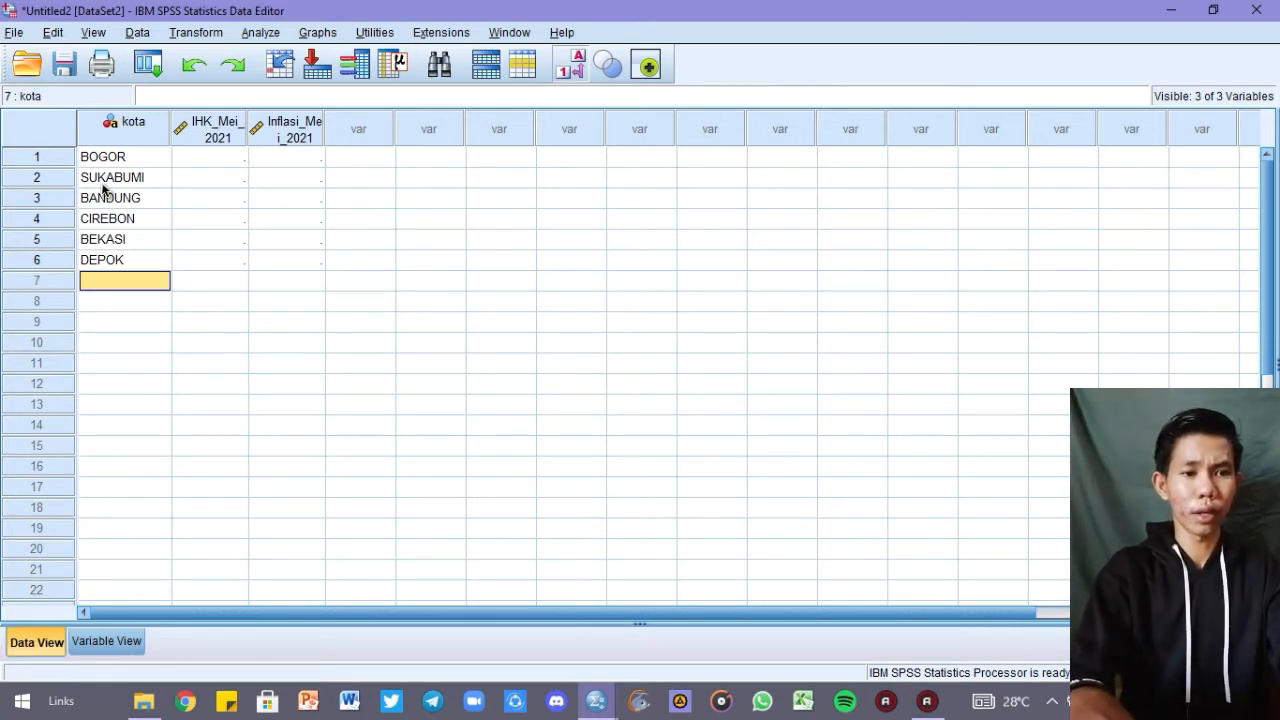
{"action": "type", "text": "TAS"}
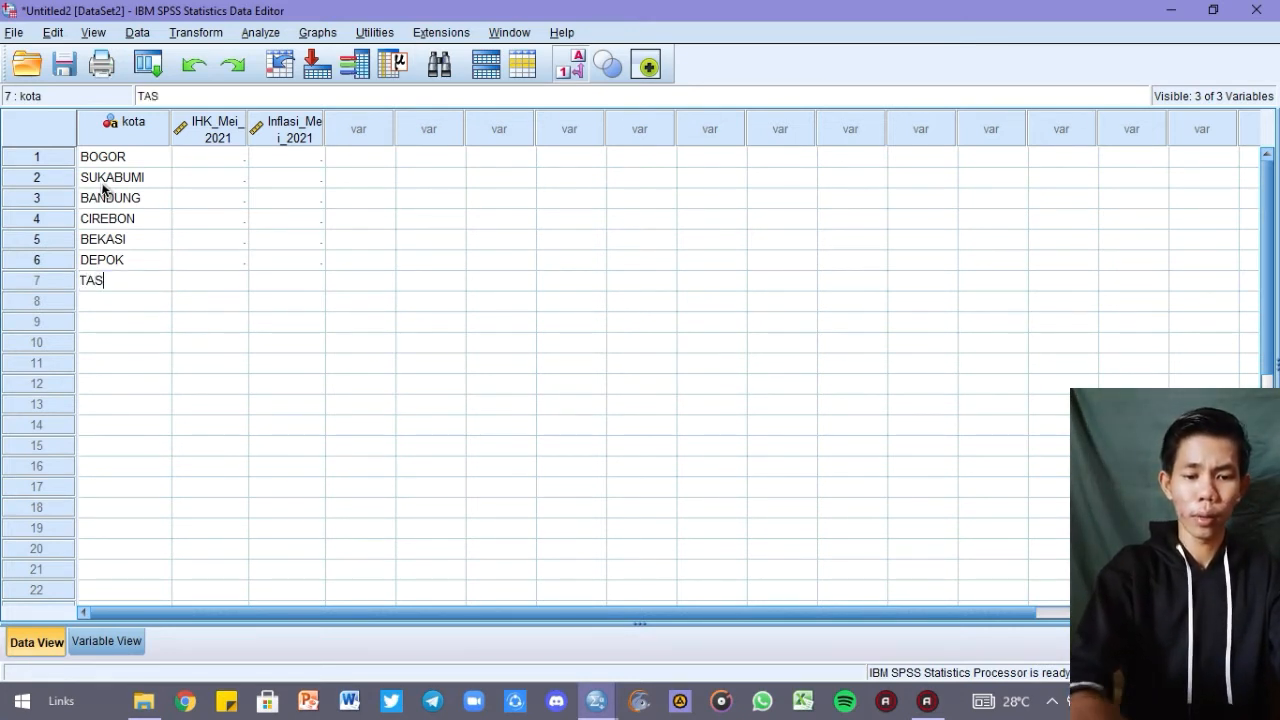
{"action": "type", "text": "IKMELAYA"}
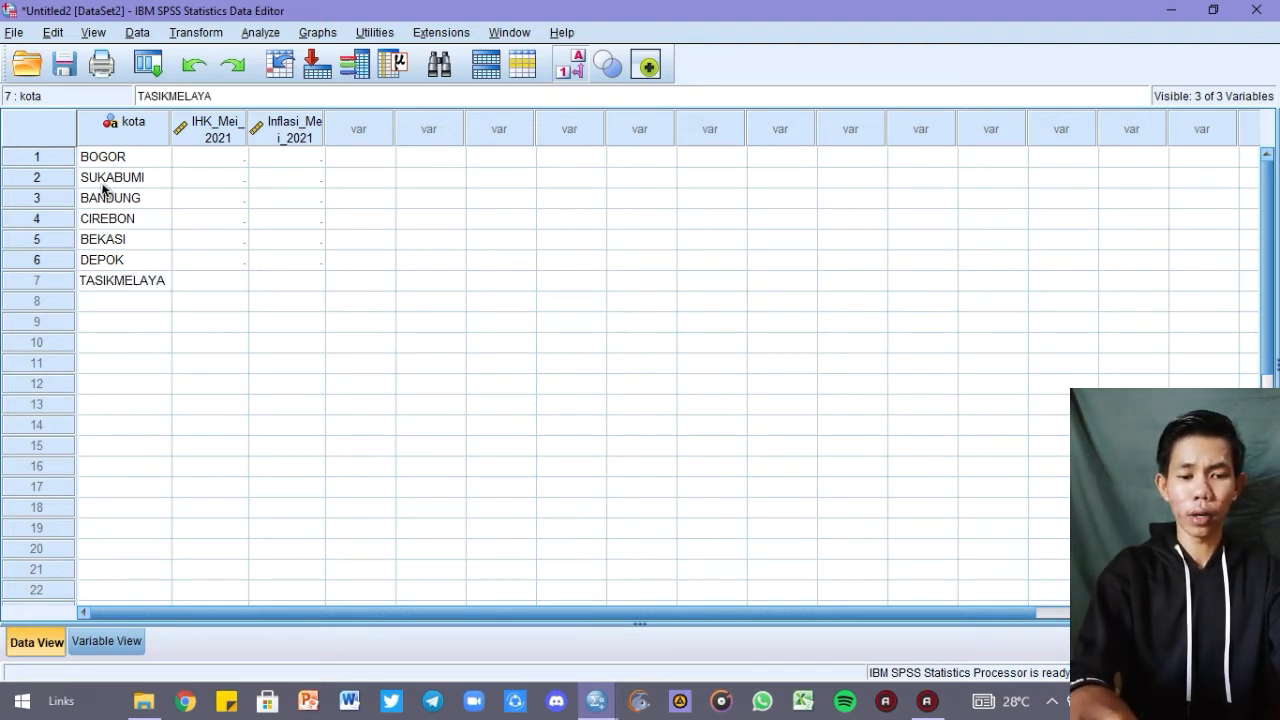
{"action": "key", "text": "Return"}
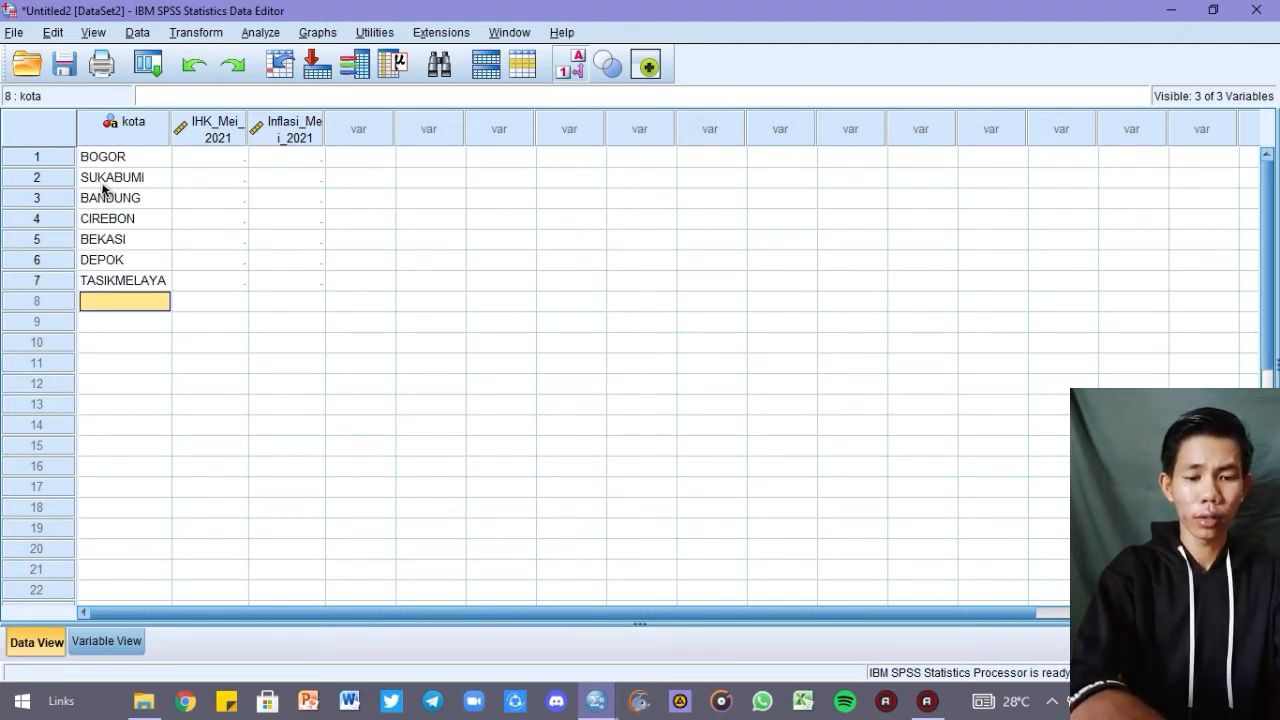
- Enter JAWA BARAT as the eighth case of the kota variable
{"action": "type", "text": "JAWA "}
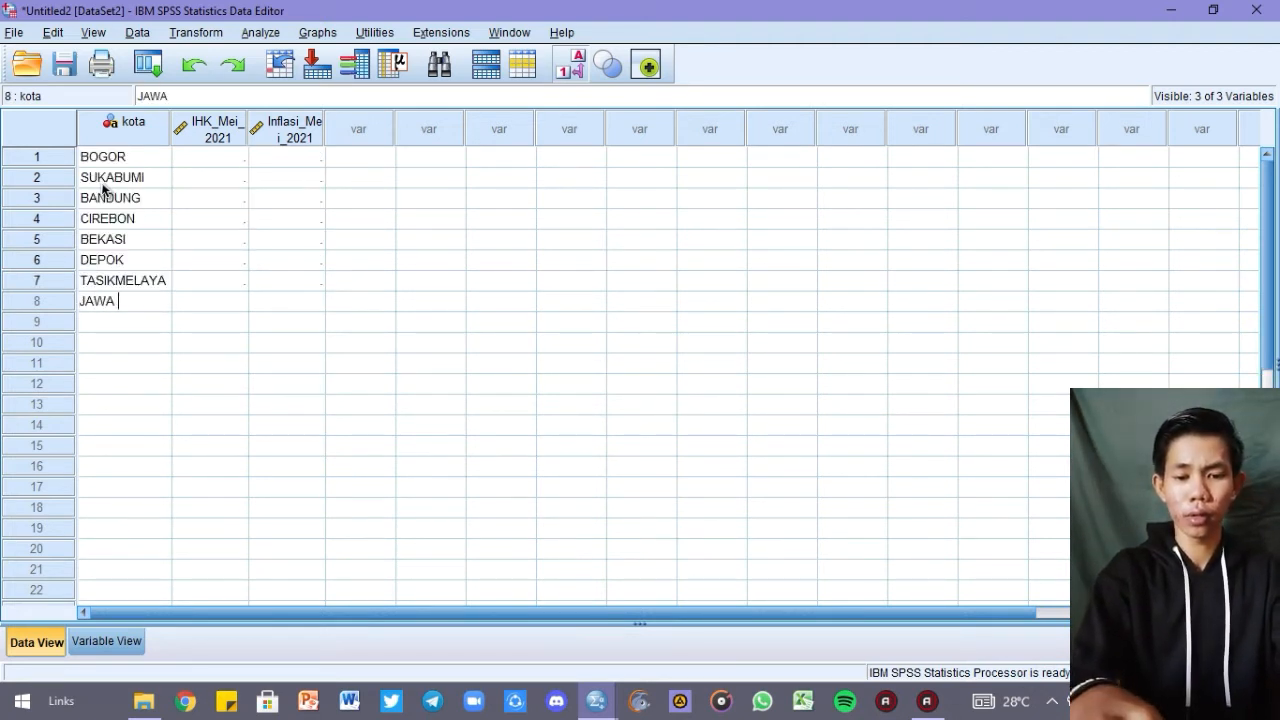
{"action": "type", "text": "BARA"}
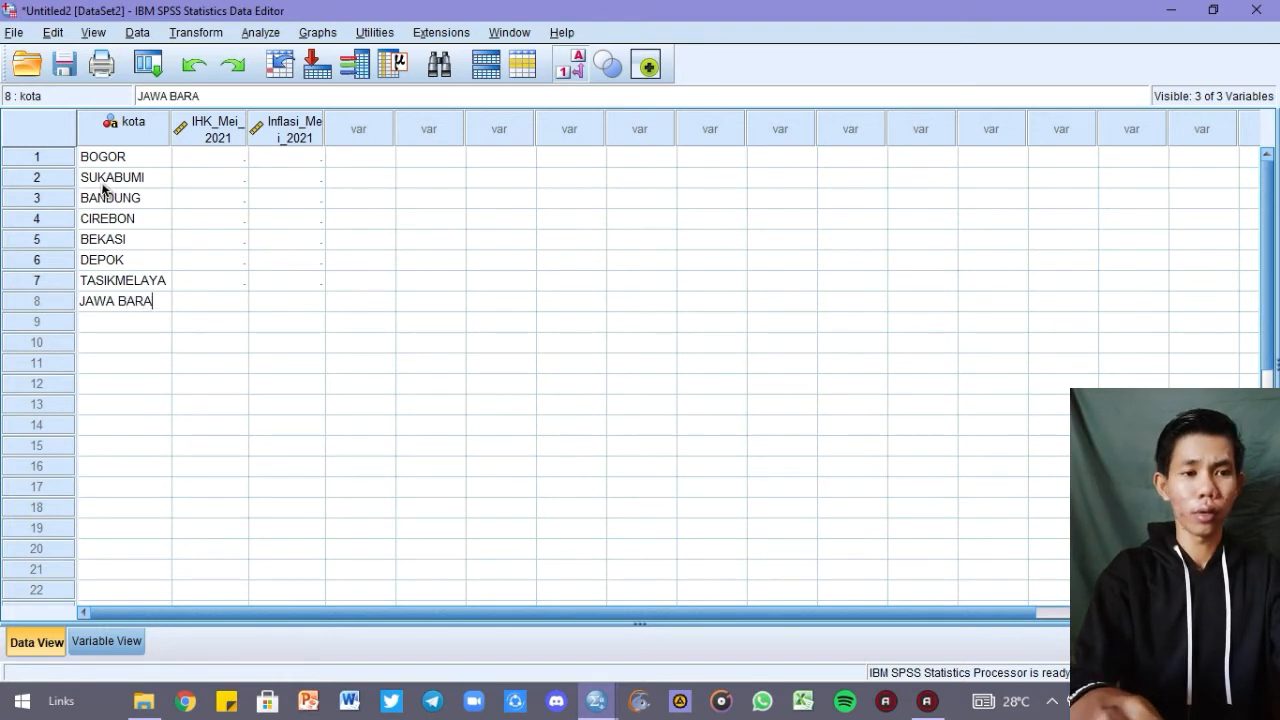
{"action": "type", "text": "T"}
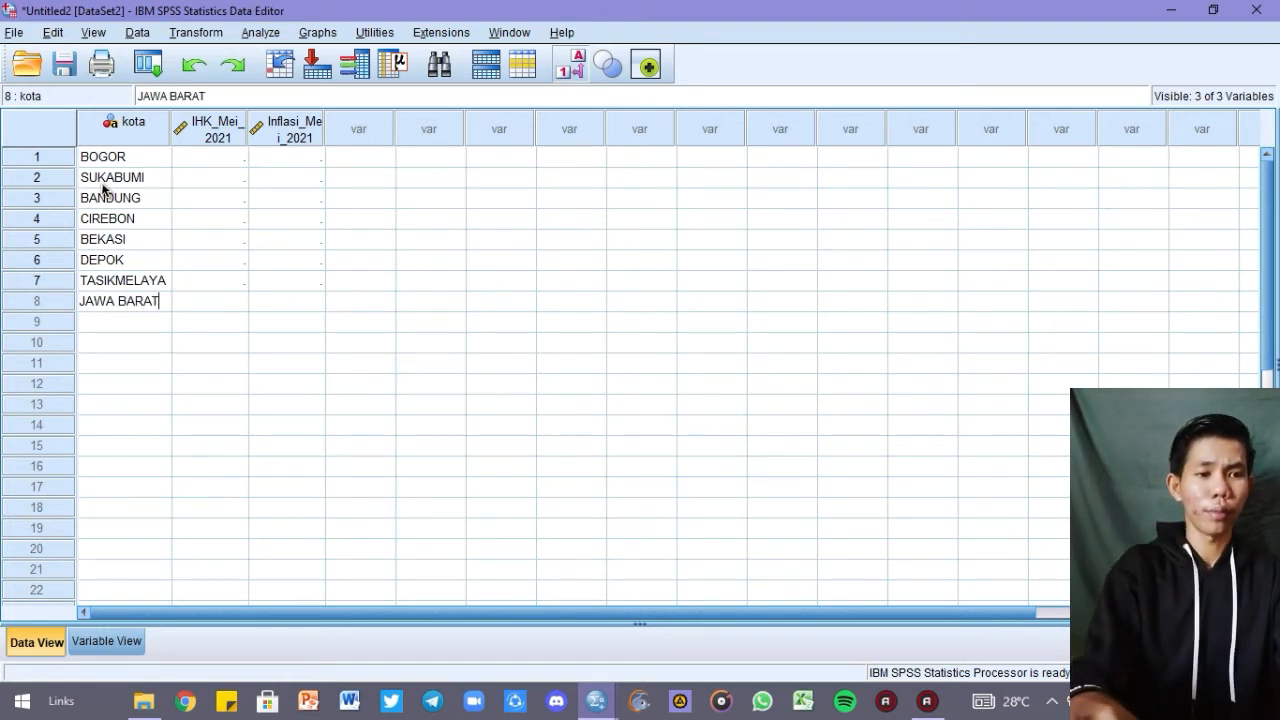
{"action": "key", "text": "Return"}
- Enter DKI JAKARTA and TENGGERANG as the ninth and tenth cases of the kota variable
{"action": "type", "text": "D"}
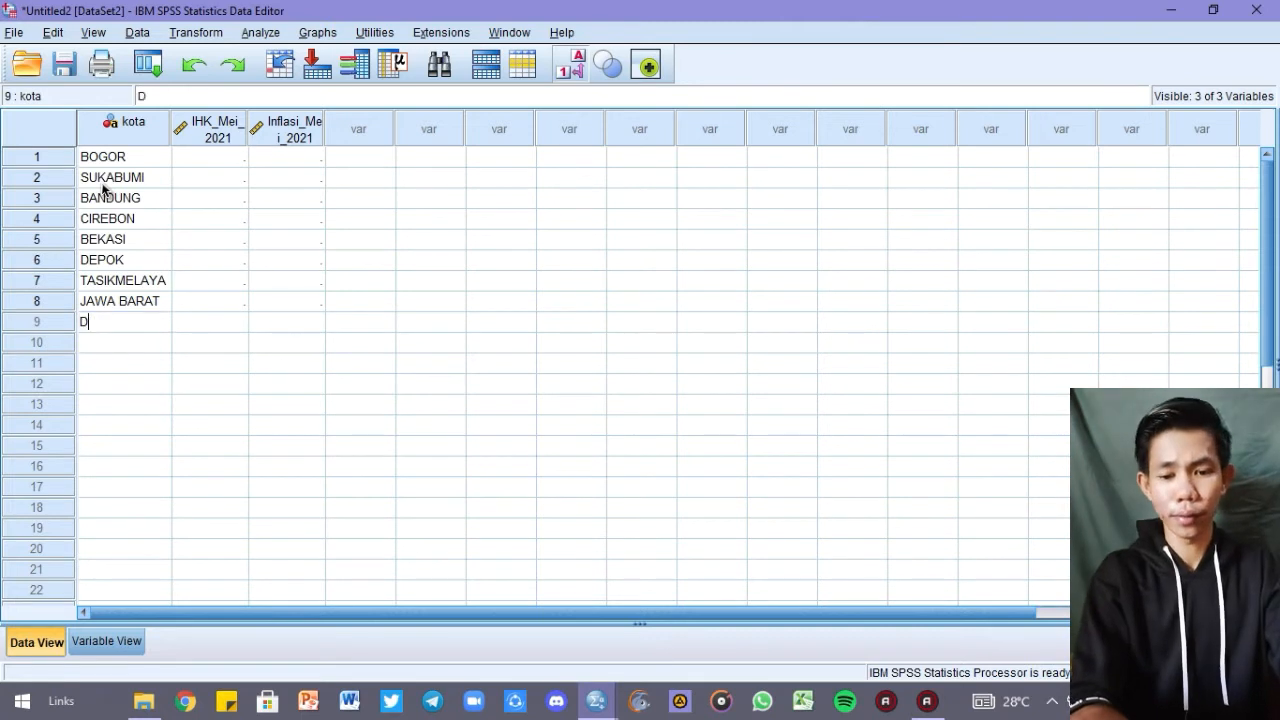
{"action": "type", "text": "KI JAKA"}
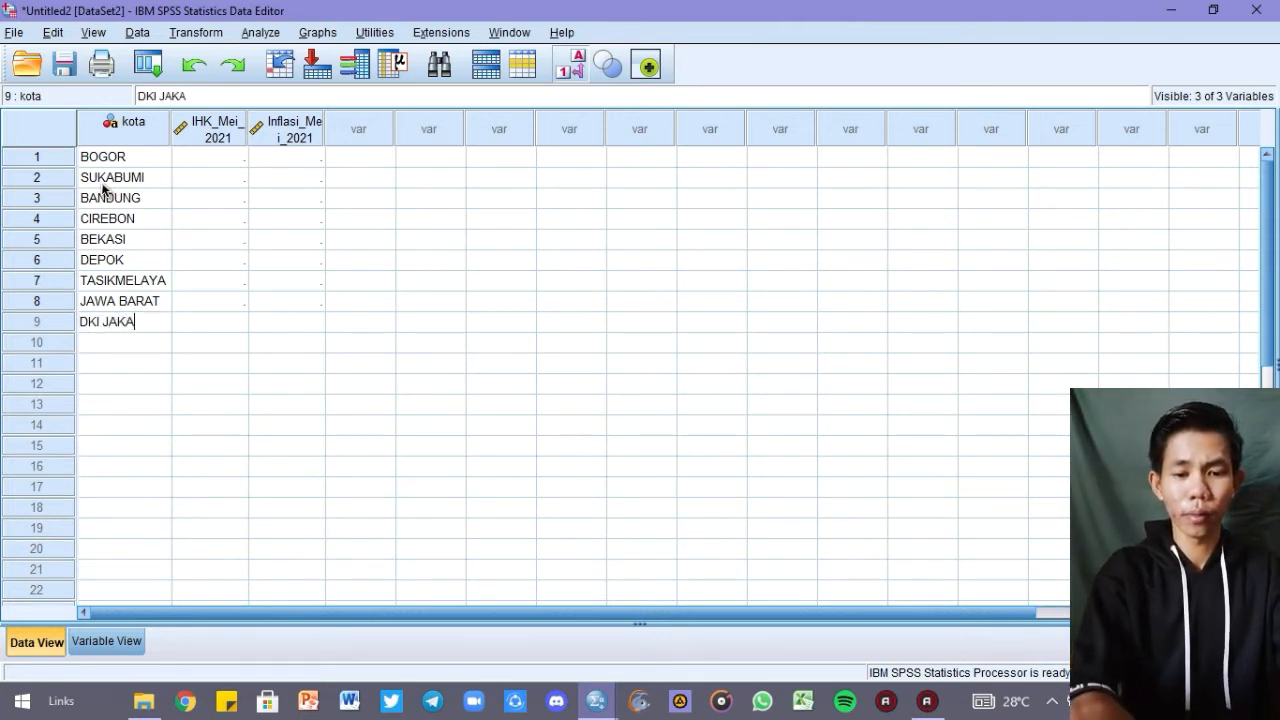
{"action": "type", "text": "RTA"}
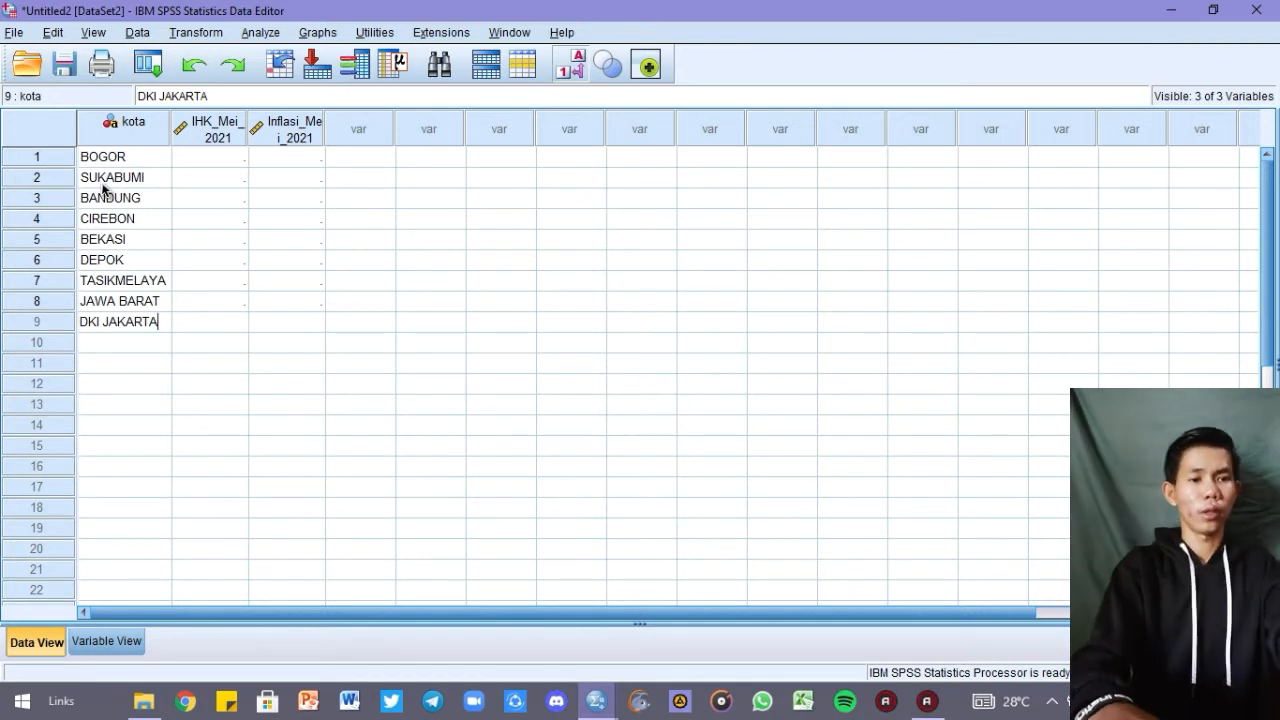
{"action": "key", "text": "Return"}
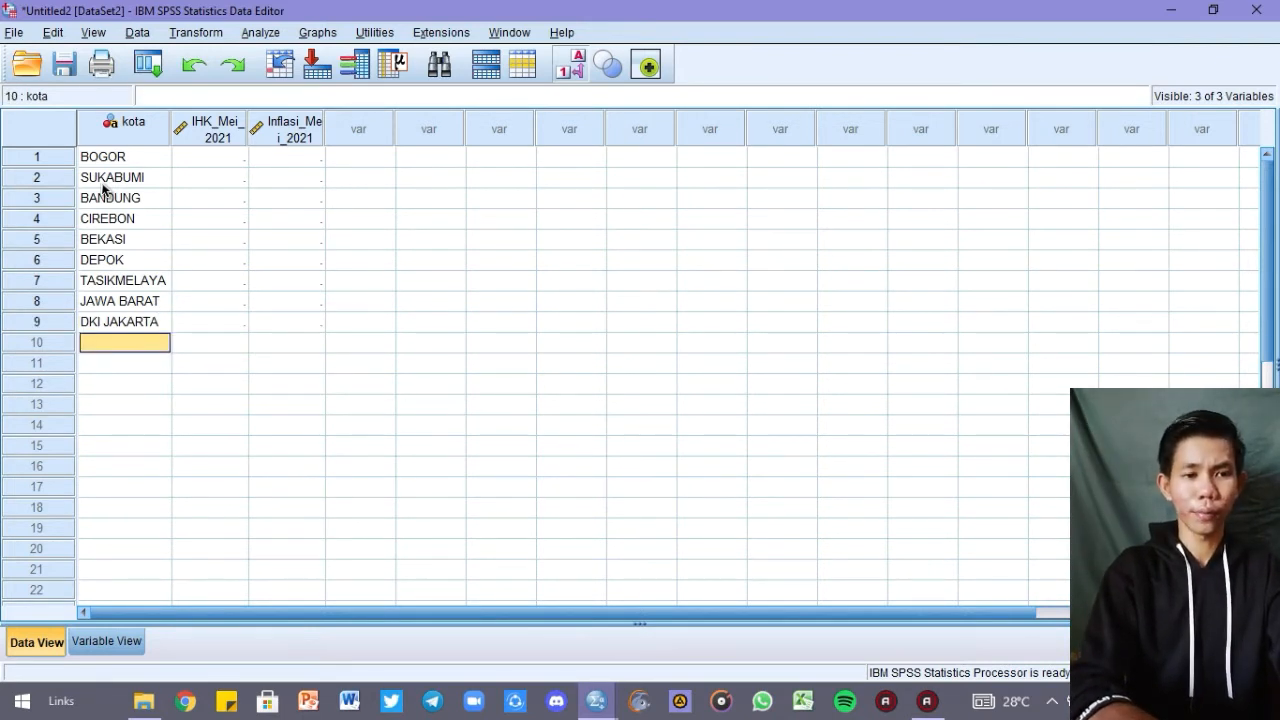
{"action": "type", "text": "TENGGER"}
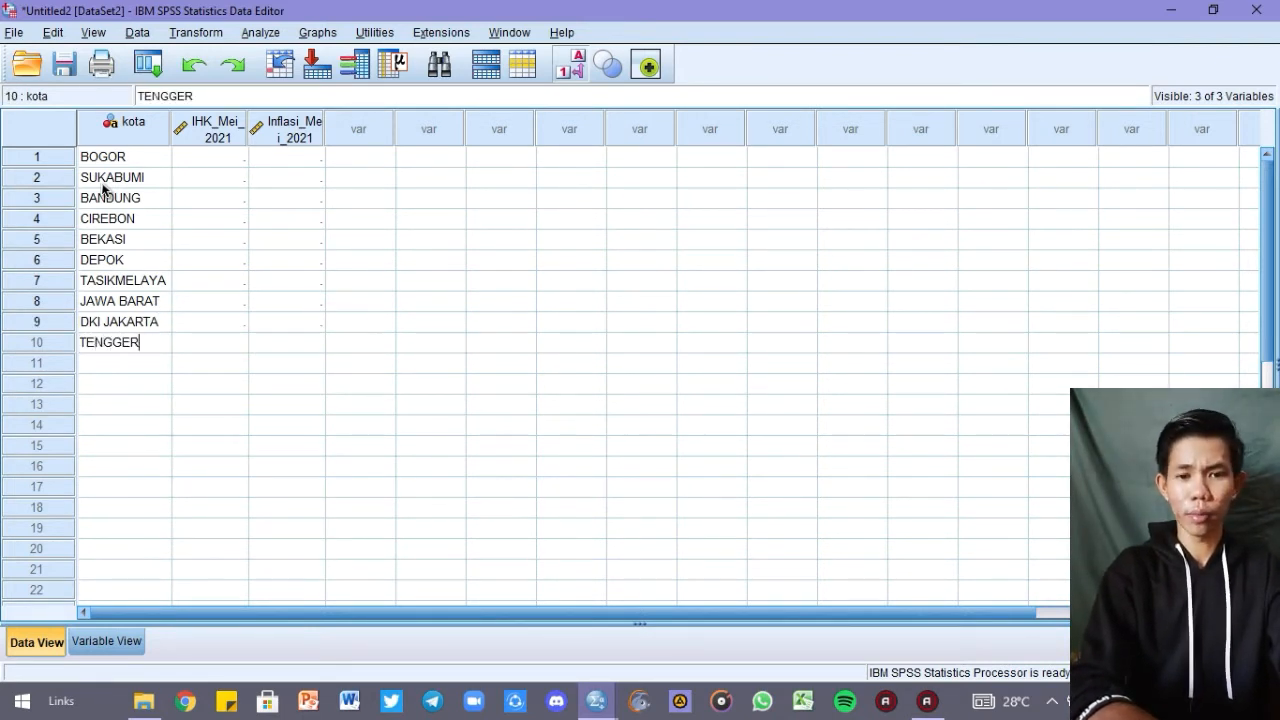
{"action": "type", "text": "ANG"}
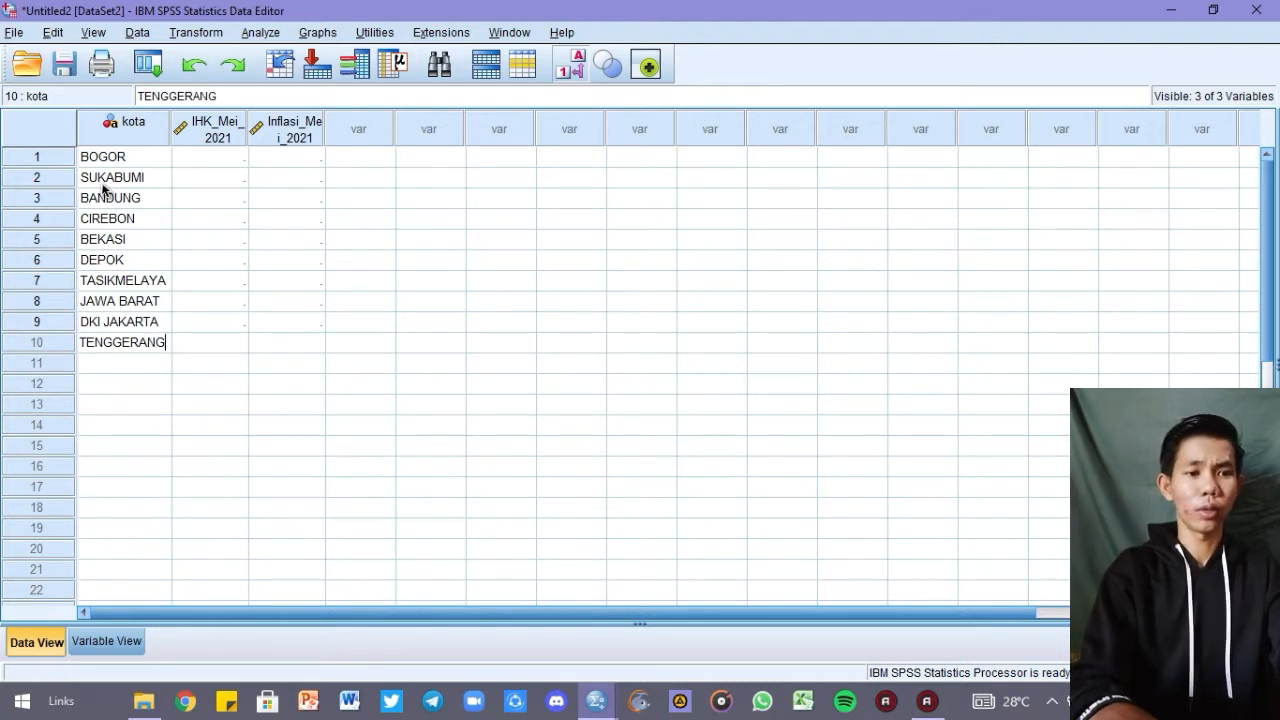
{"action": "key", "text": "Return"}
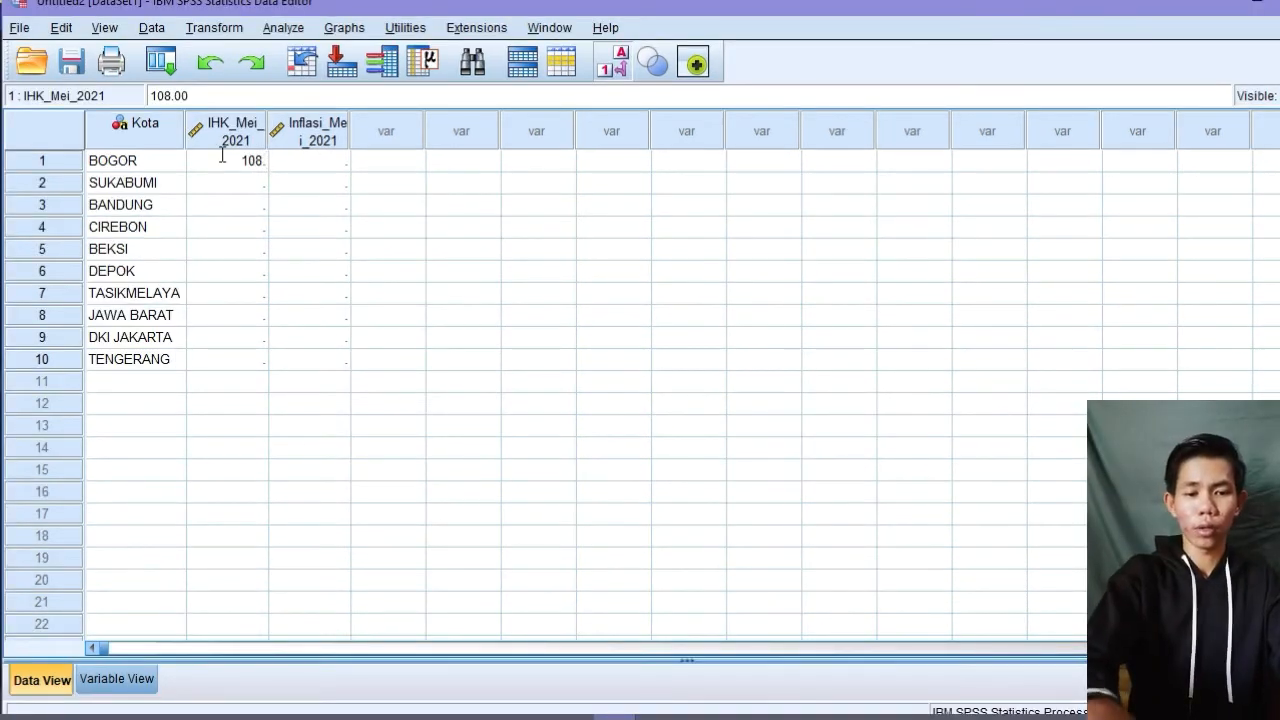
- Enter the IHK_Mei_2021 values 108.33 for BOGOR and 106.61 for SUKABUMI
{"action": "type", "text": "33"}
{"action": "left_click", "coordinate": [258, 183]}
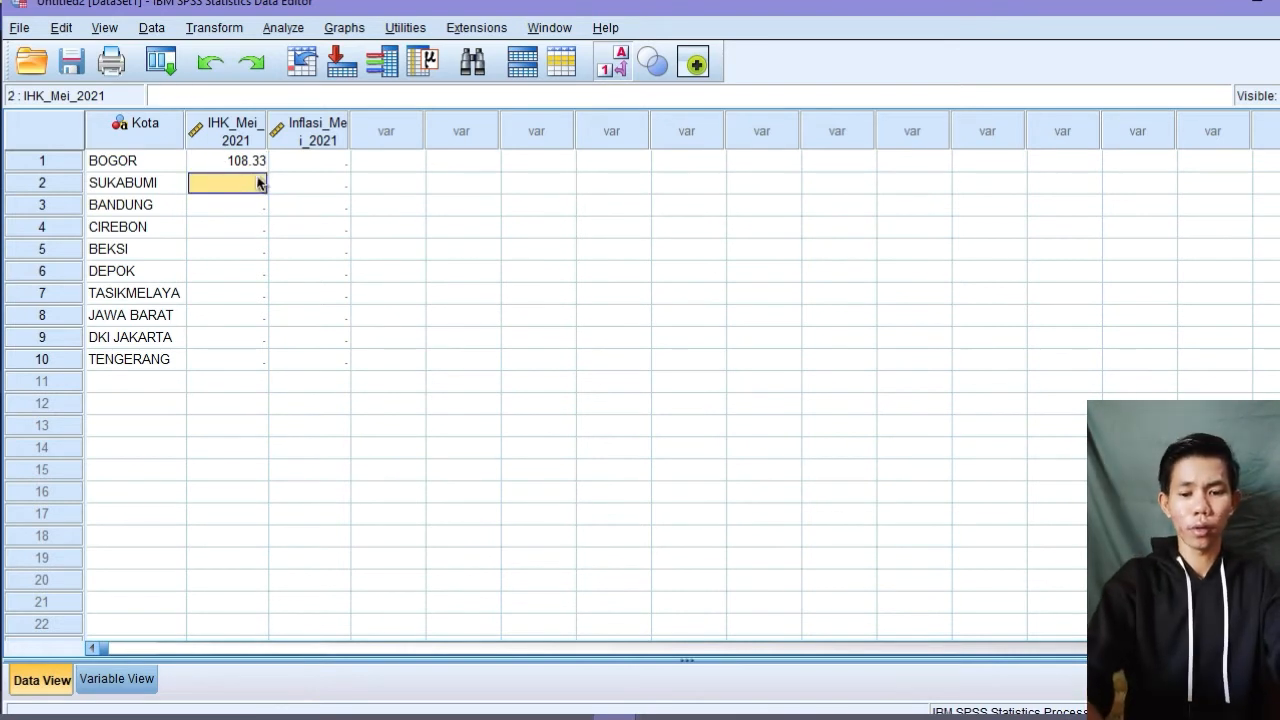
{"action": "type", "text": "106."}
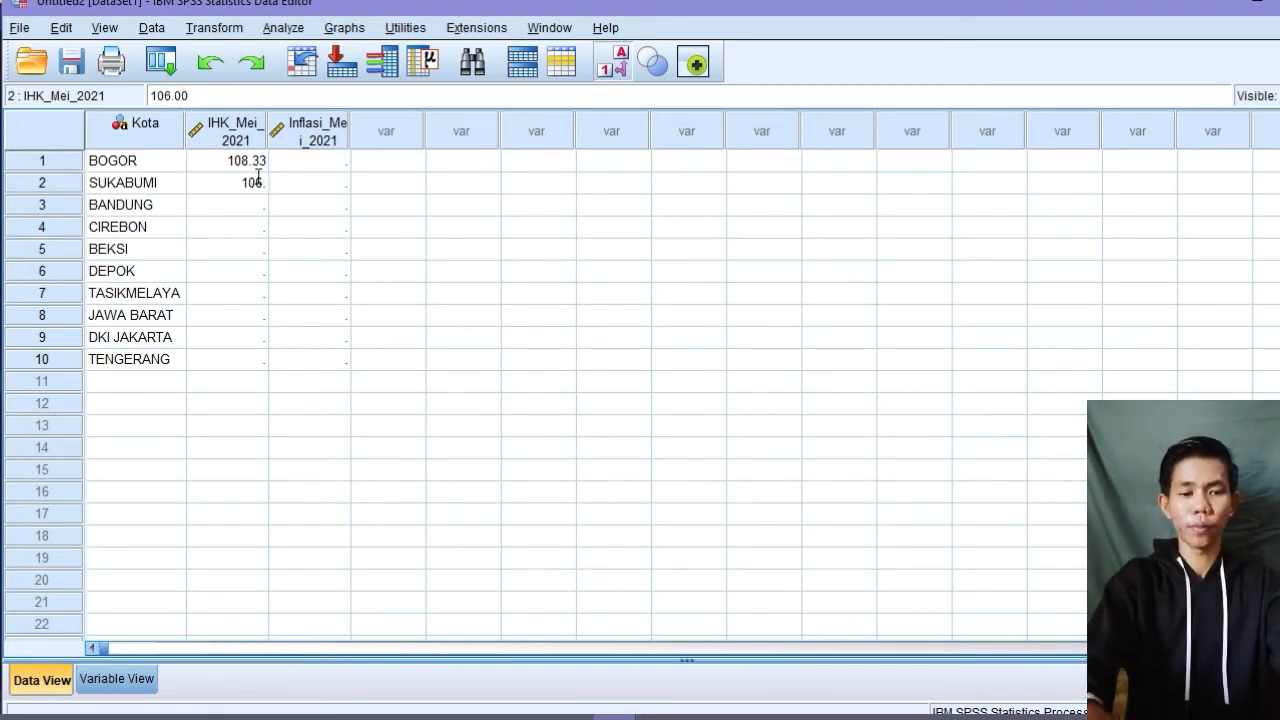
{"action": "type", "text": "6"}
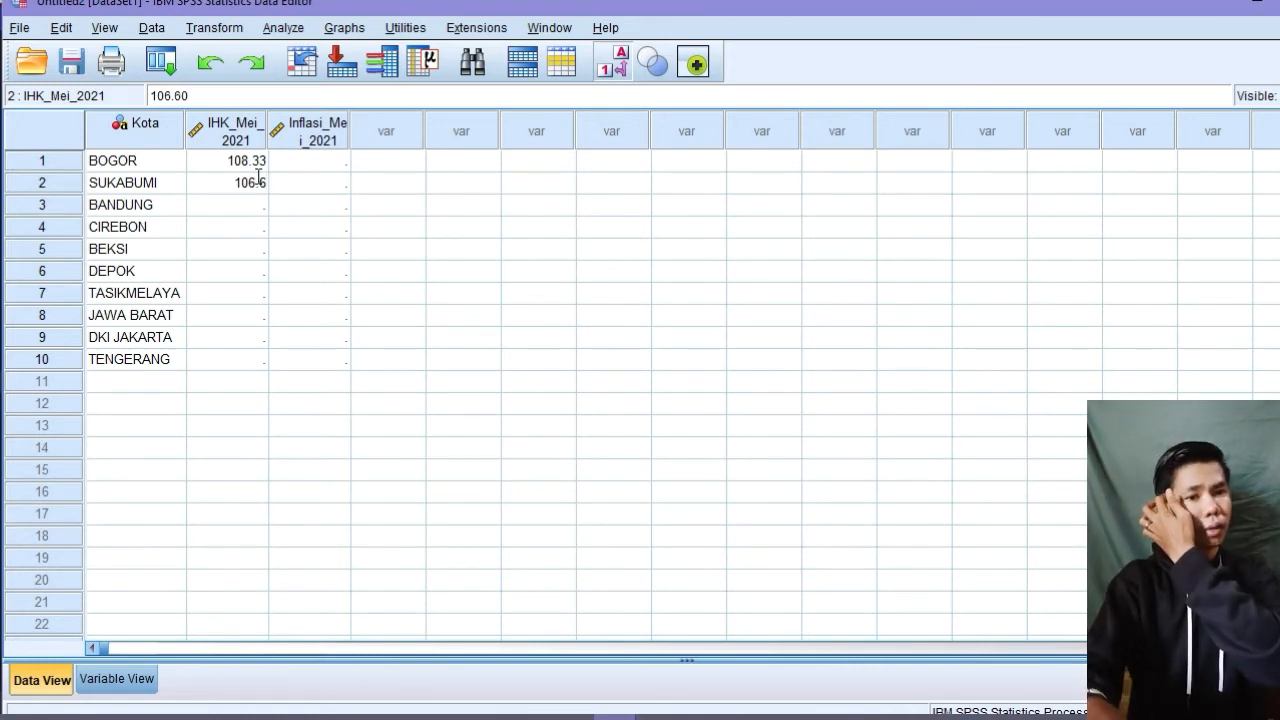
{"action": "type", "text": "1"}
{"action": "key", "text": "Return"}
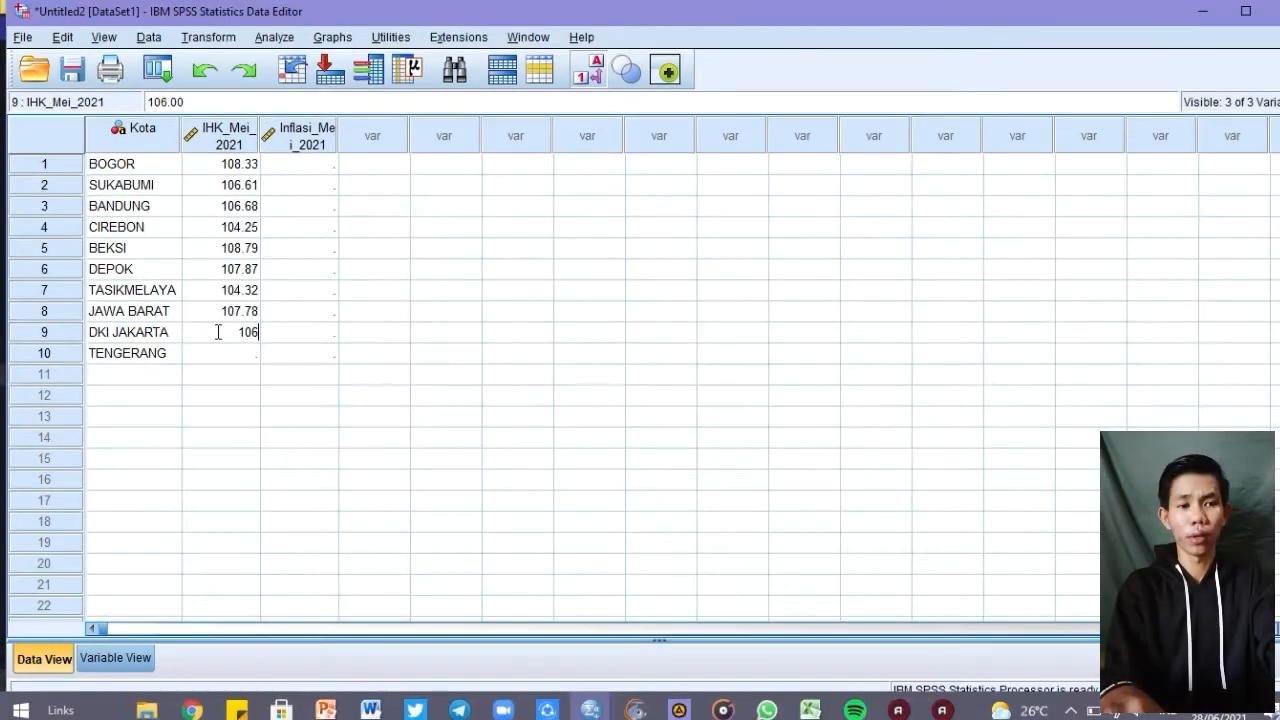
- Enter the IHK_Mei_2021 values 106.89 for DKI JAKARTA and 106.05 for TENGERANG
{"action": "type", "text": ".89"}
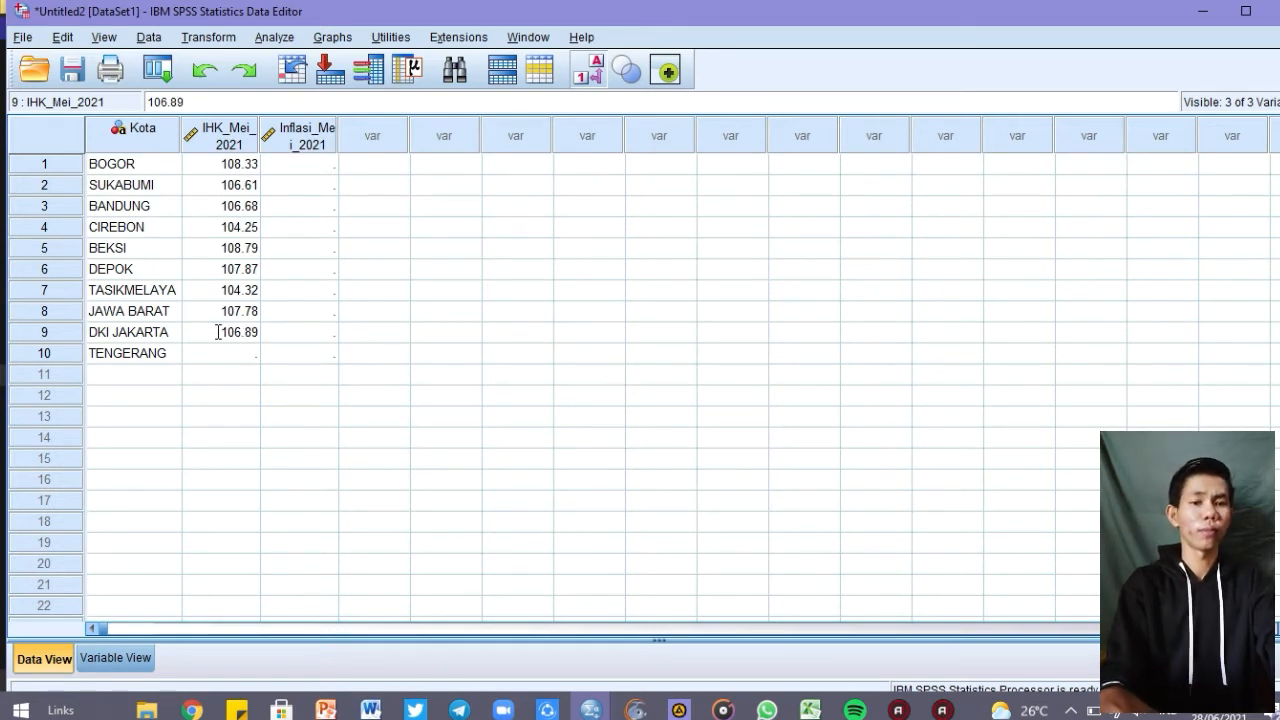
{"action": "key", "text": "Return"}
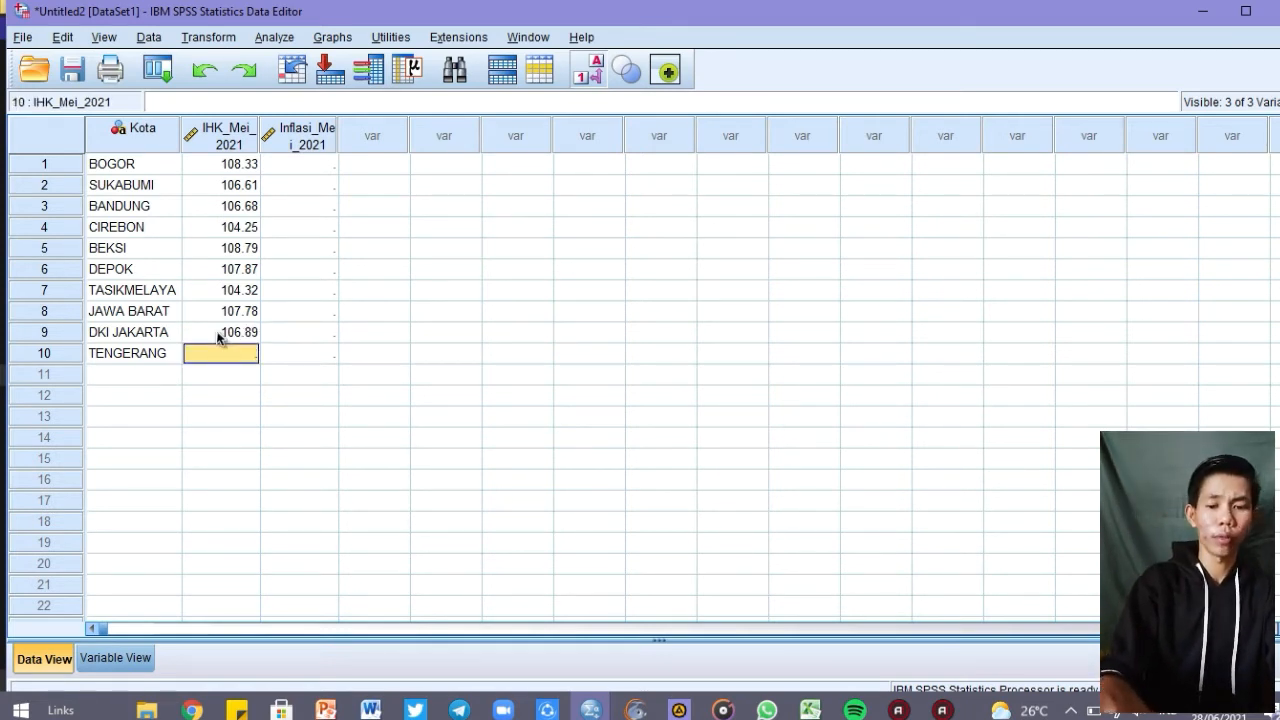
{"action": "type", "text": "106"}
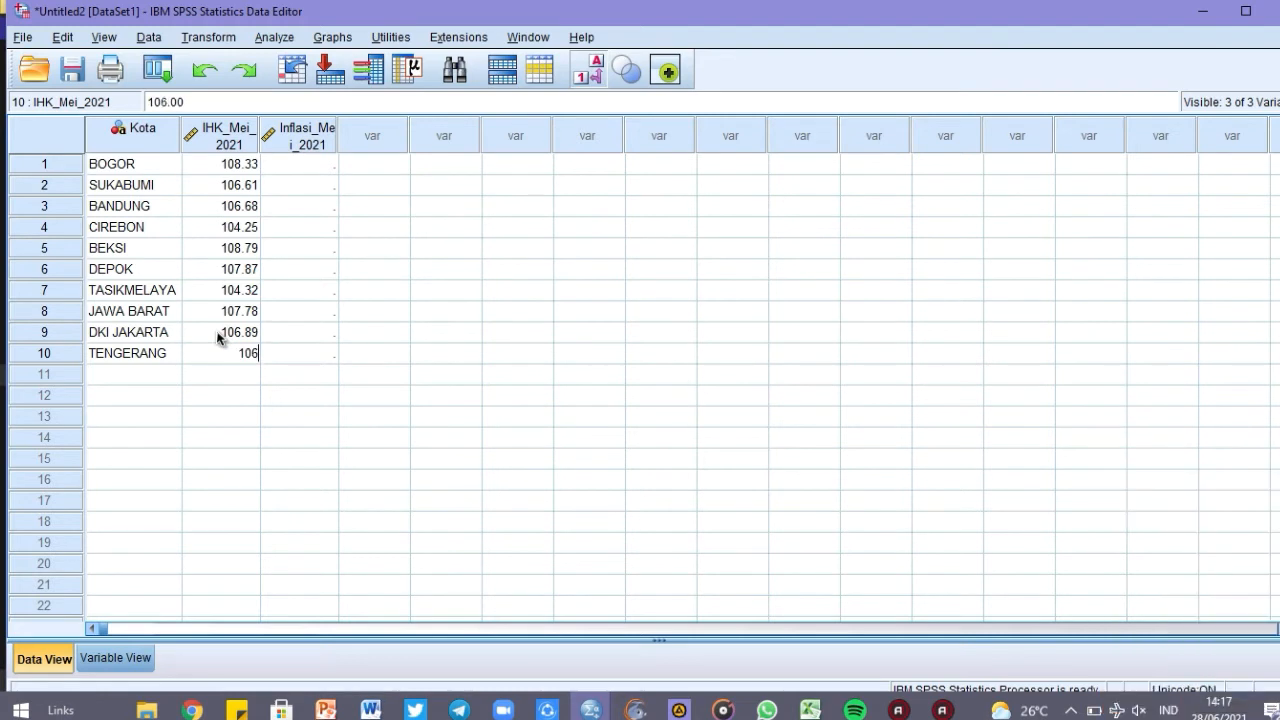
{"action": "type", "text": ".05"}
- Enter the Inflasi_Mei_2021 values 0.40 for BOGOR and 0.09 for SUKABUMI
{"action": "left_click", "coordinate": [303, 170]}
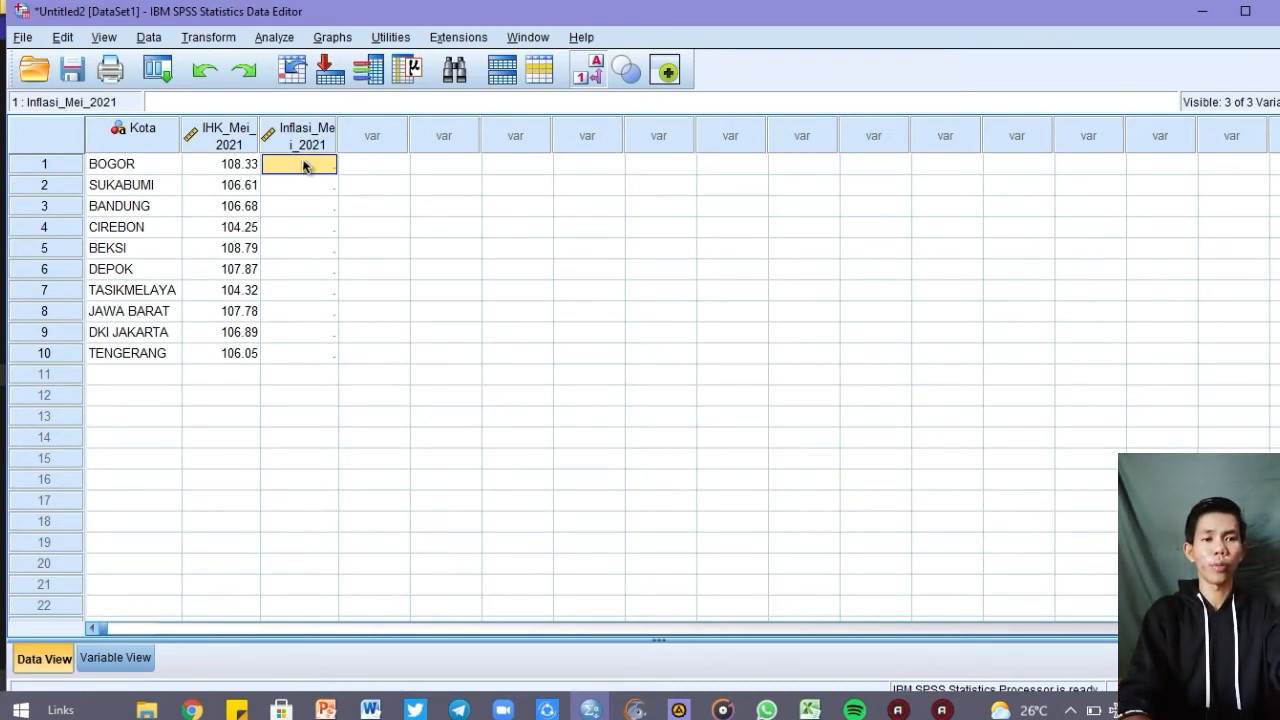
{"action": "type", "text": "0.4"}
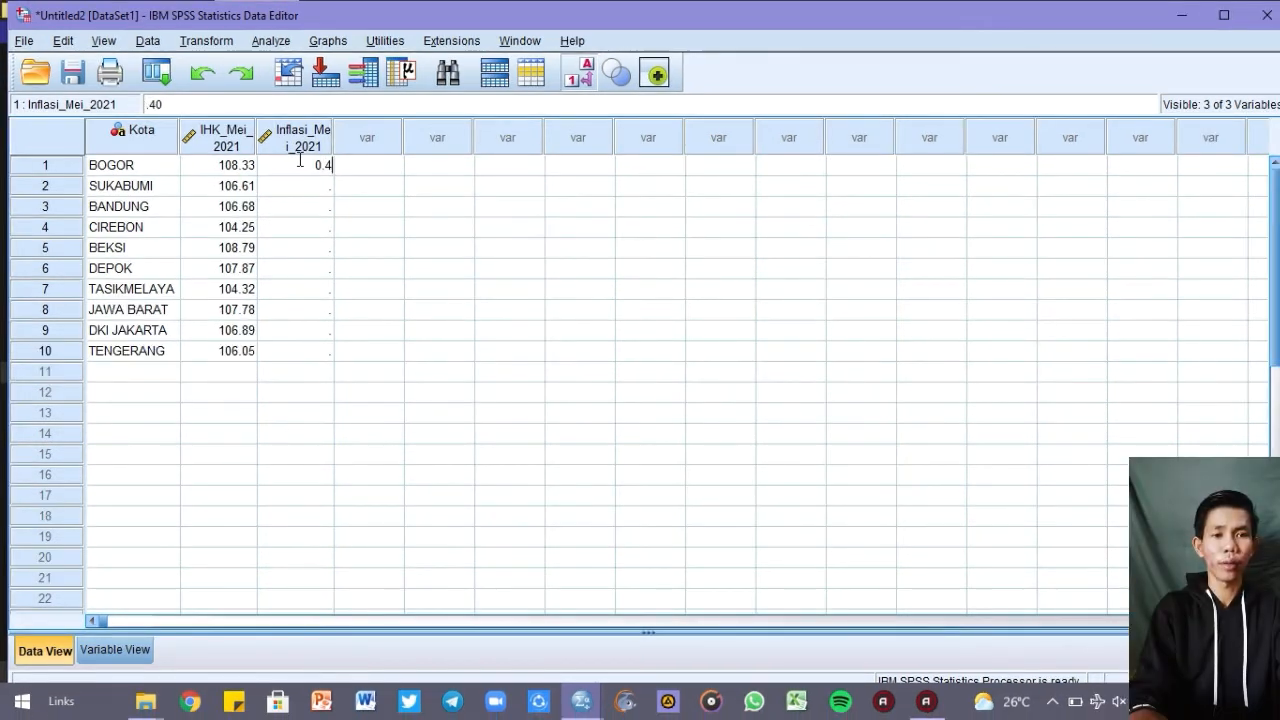
{"action": "type", "text": "0"}
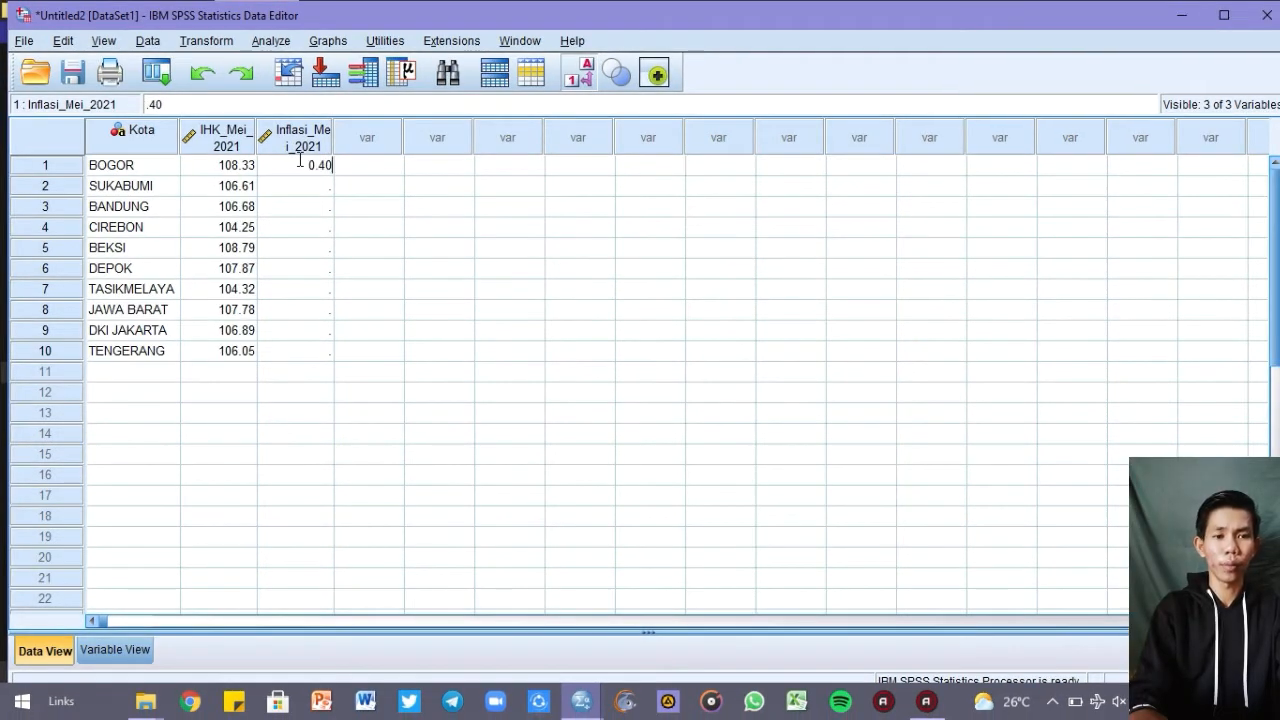
{"action": "key", "text": "Return"}
{"action": "type", "text": "0."}
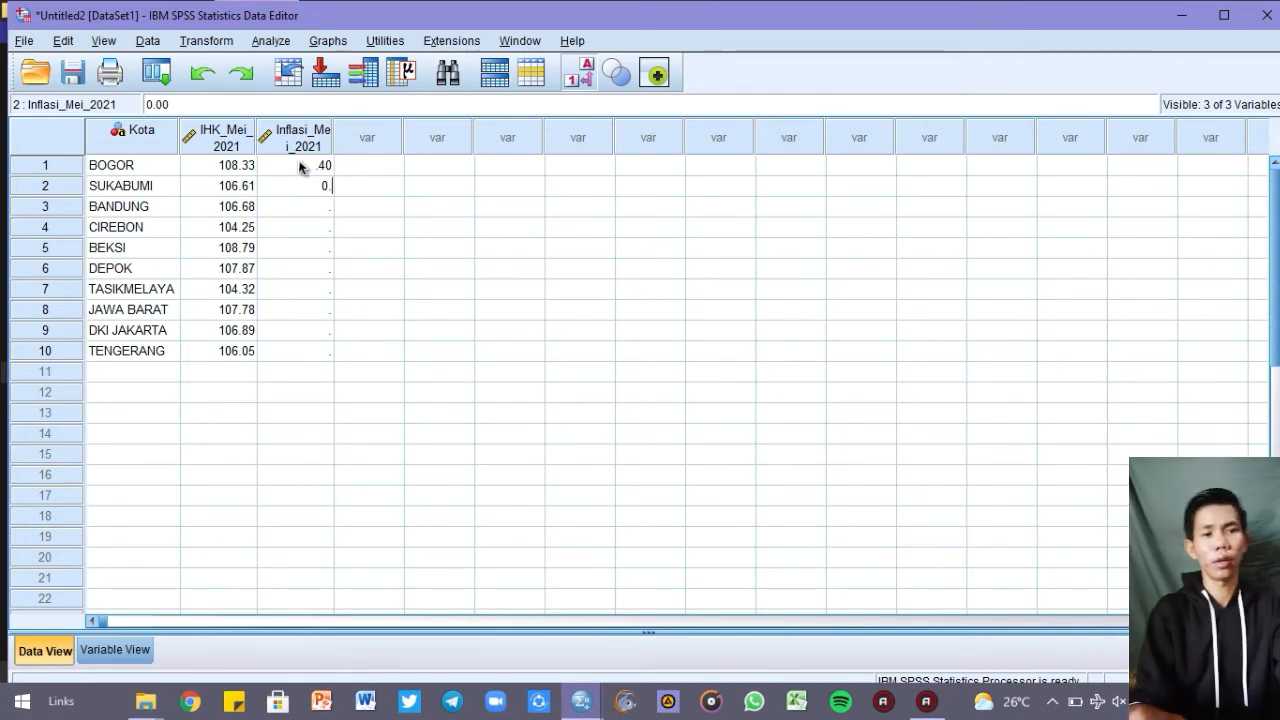
{"action": "type", "text": "09"}
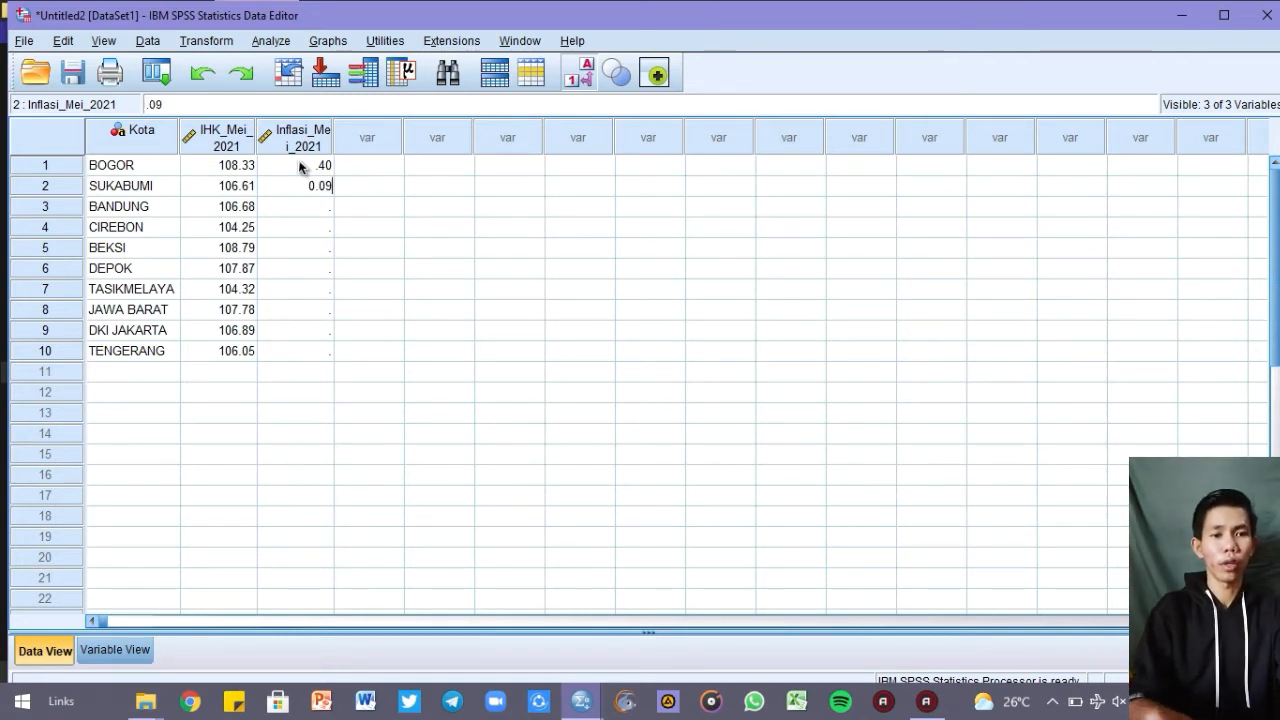
{"action": "key", "text": "Return"}
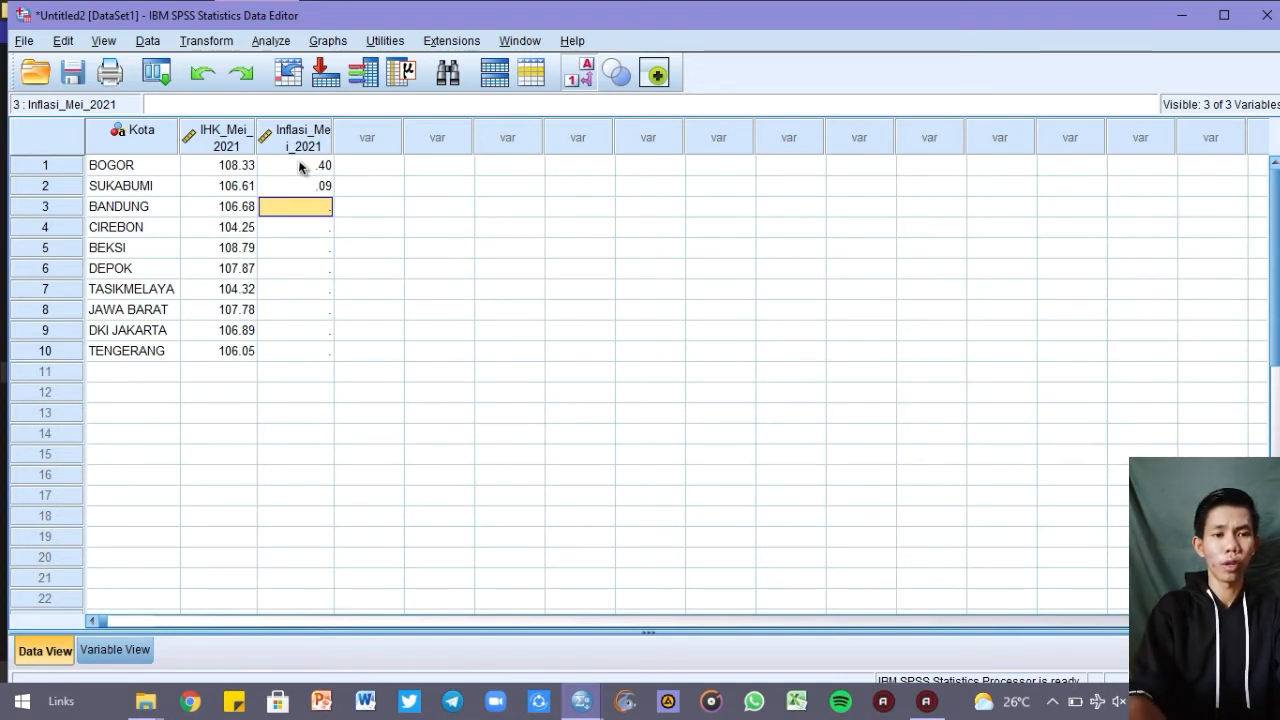
- Enter 0.40 as the Inflasi_Mei_2021 value for BANDUNG
{"action": "type", "text": "0"}
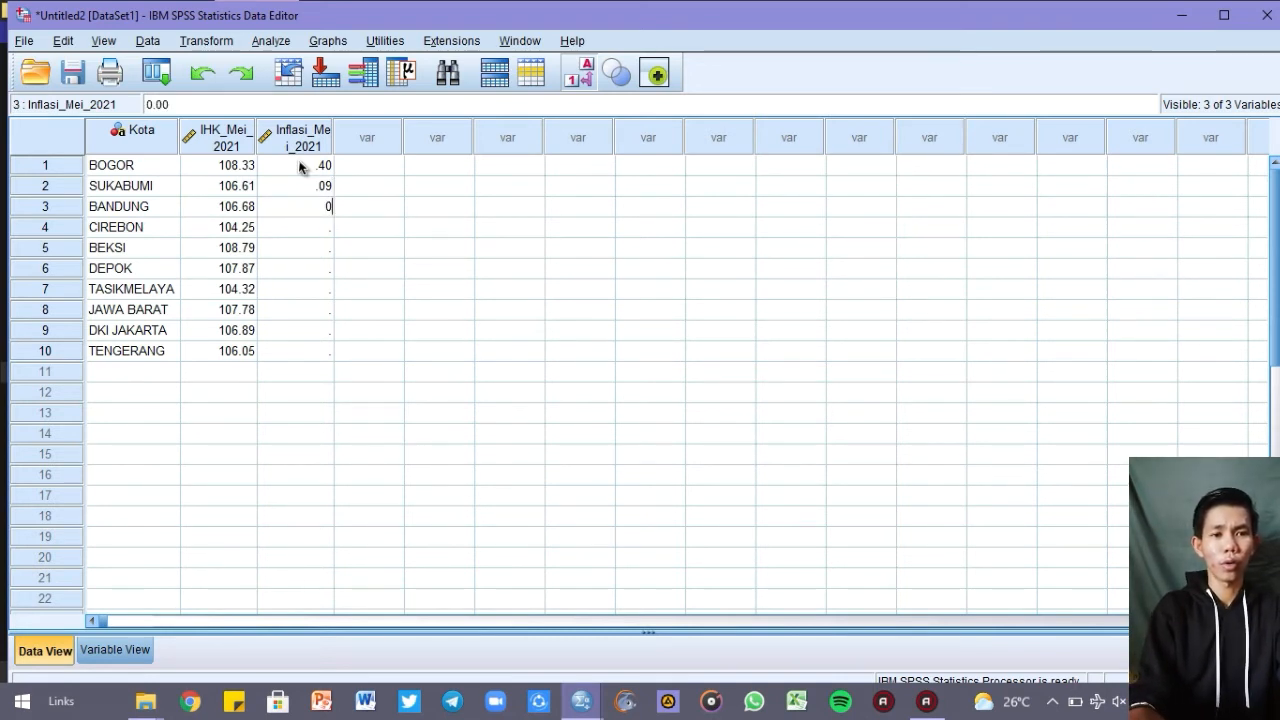
{"action": "type", "text": "."}
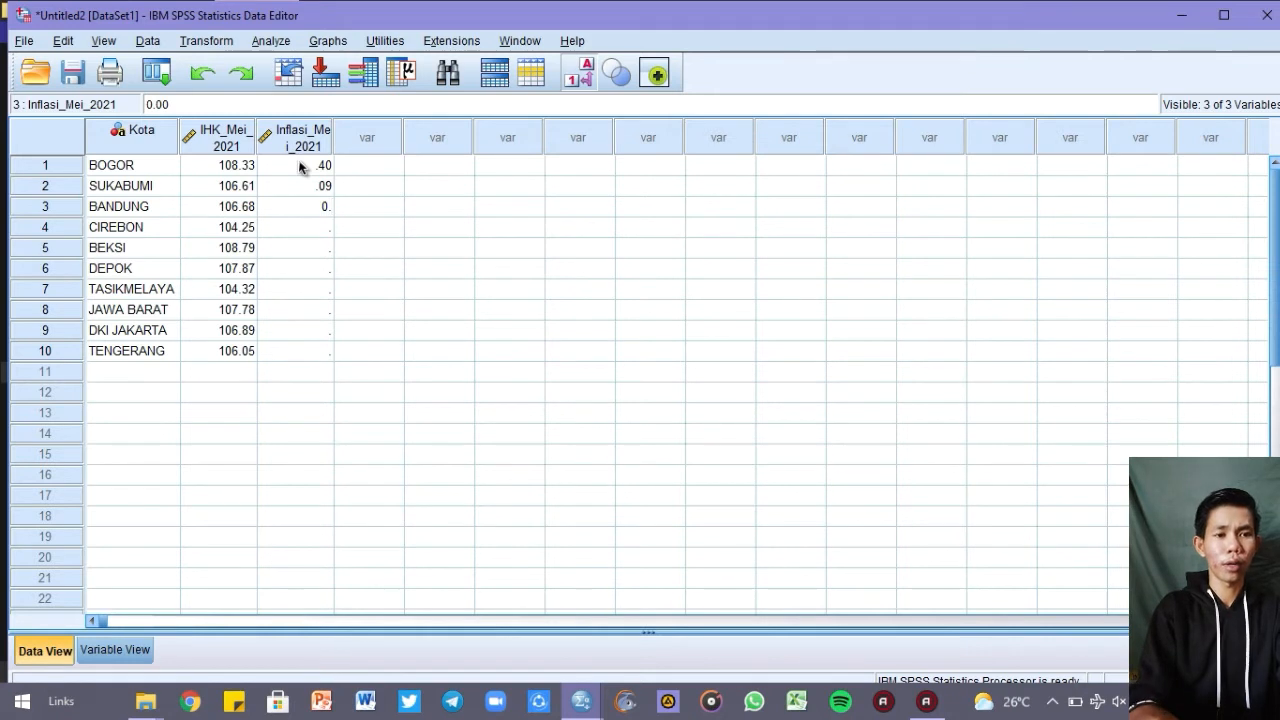
{"action": "type", "text": "40"}
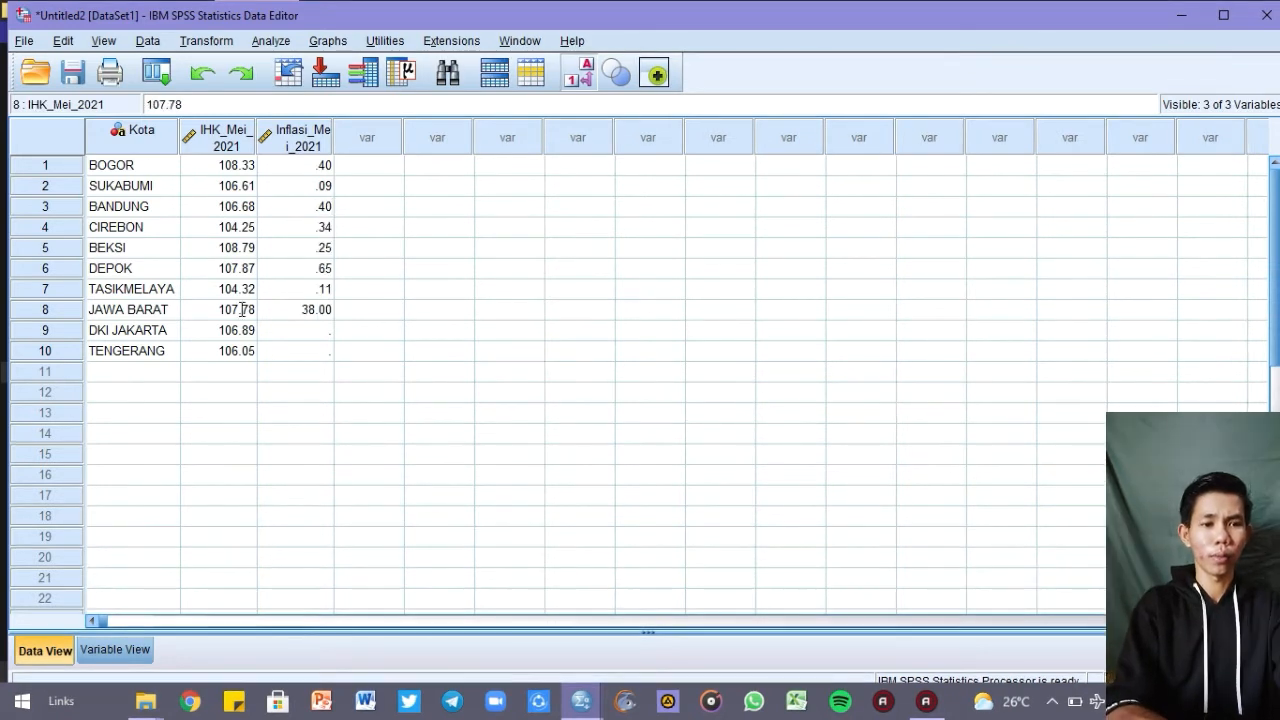
- Change the IHK_Mei_2021 value for JAWA BARAT to 10778
{"action": "left_click", "coordinate": [242, 310]}
{"action": "key", "text": "BackSpace"}
{"action": "type", "text": "."}
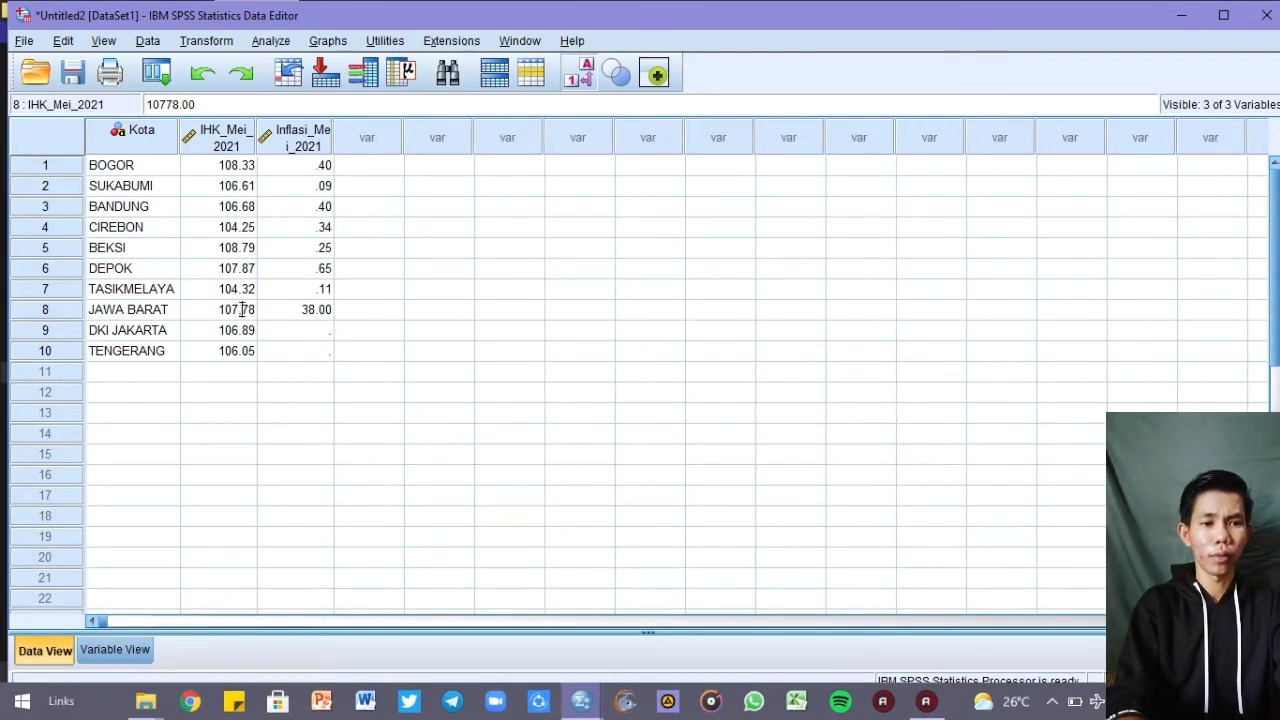
- Enter the Inflasi_Mei_2021 values 0.41 for DKI JAKARTA and 0.22 for TENGERANG
{"action": "left_click", "coordinate": [296, 329]}
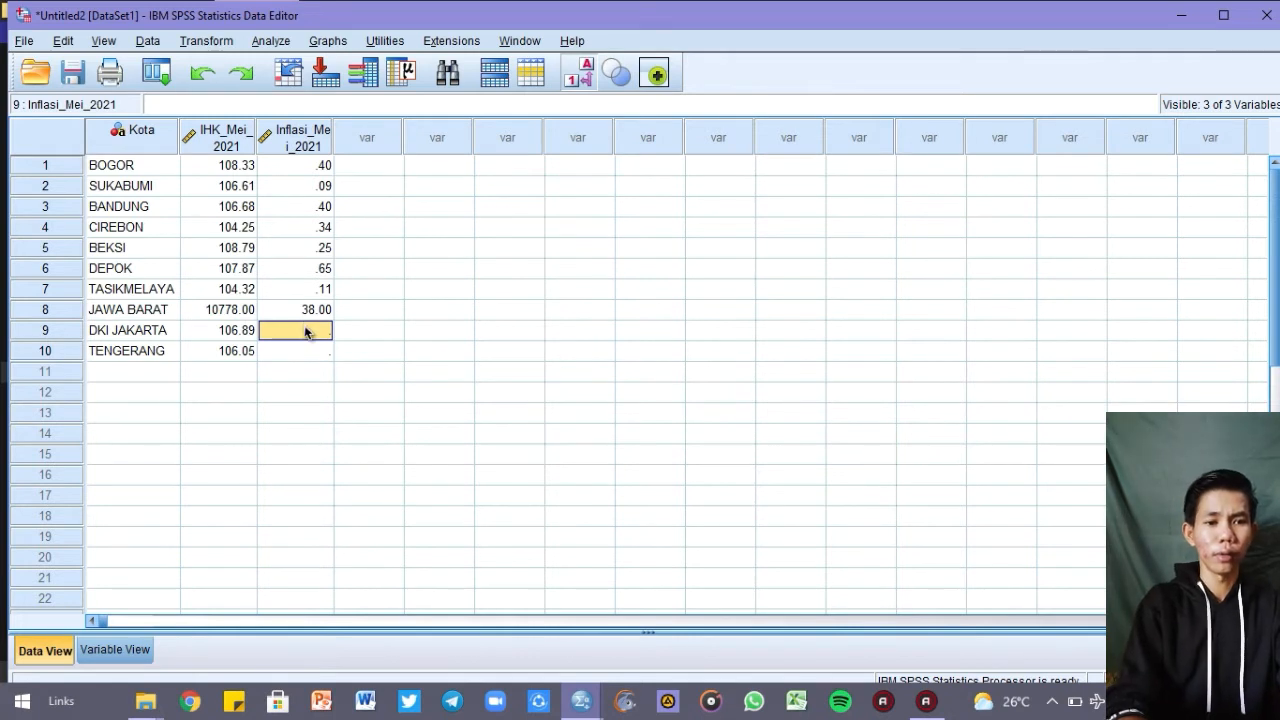
{"action": "type", "text": "0"}
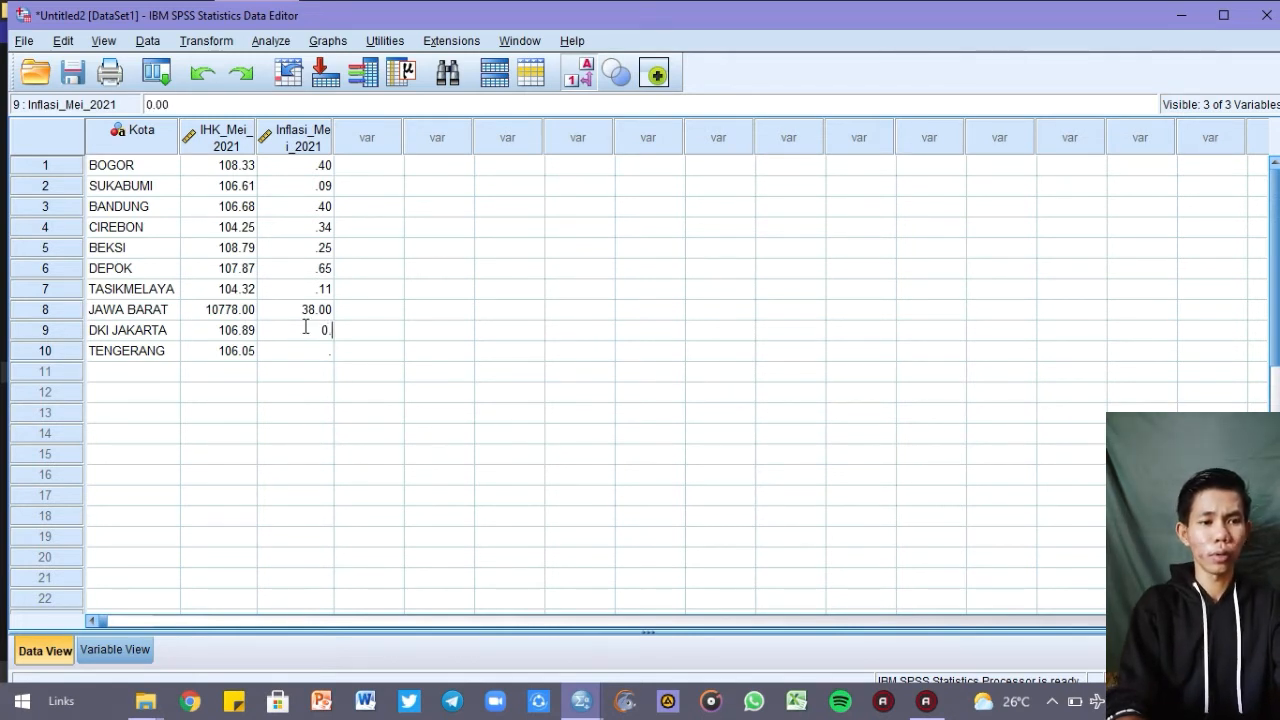
{"action": "type", "text": ".41"}
{"action": "key", "text": "Return"}
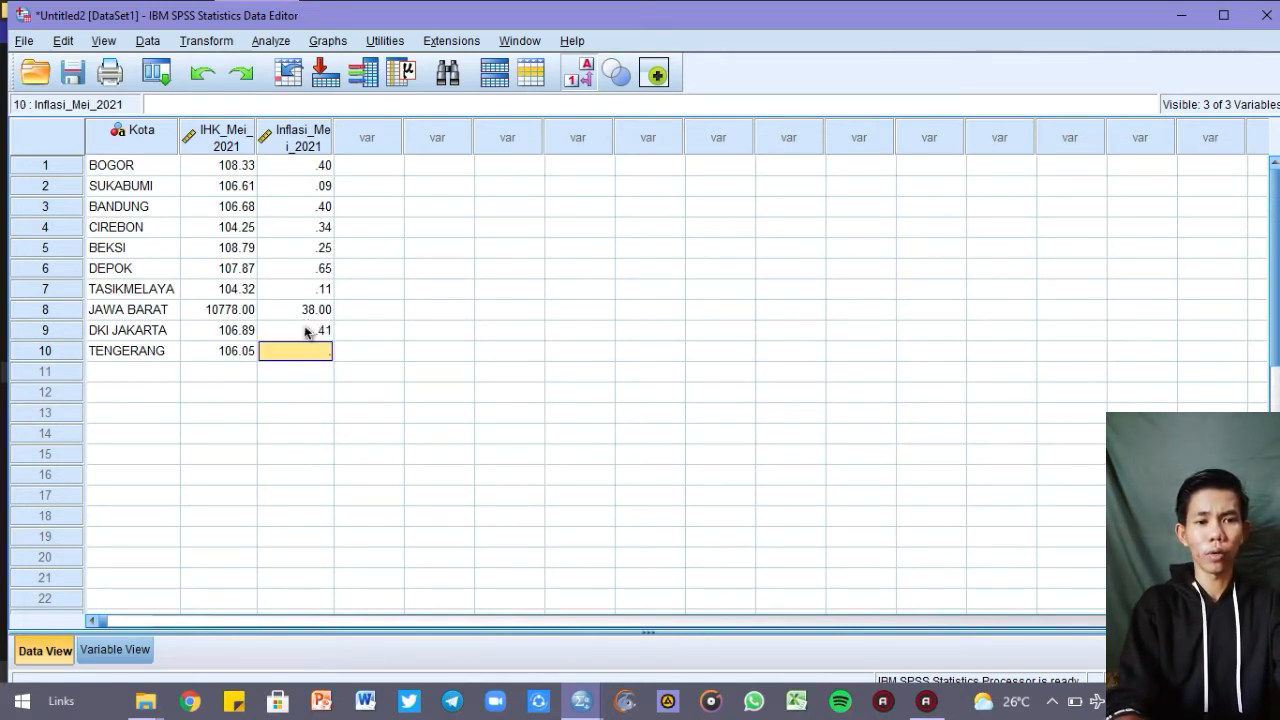
{"action": "type", "text": "0"}
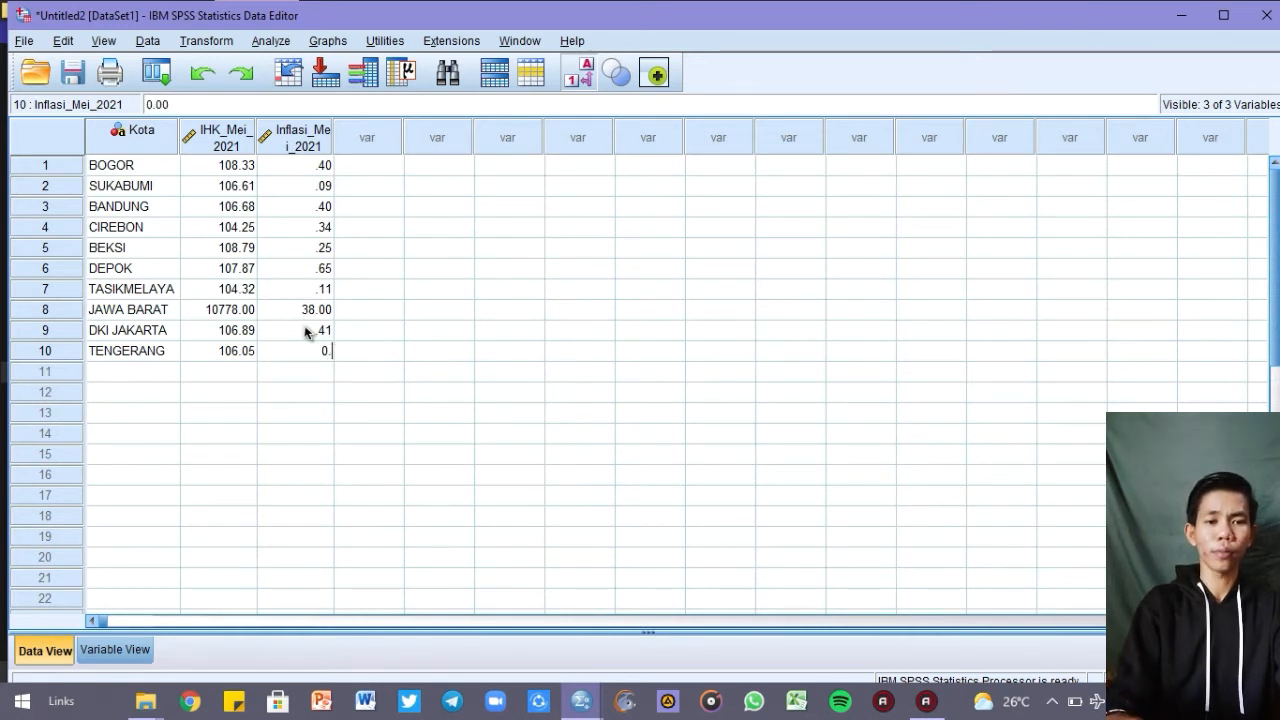
{"action": "type", "text": ".22"}
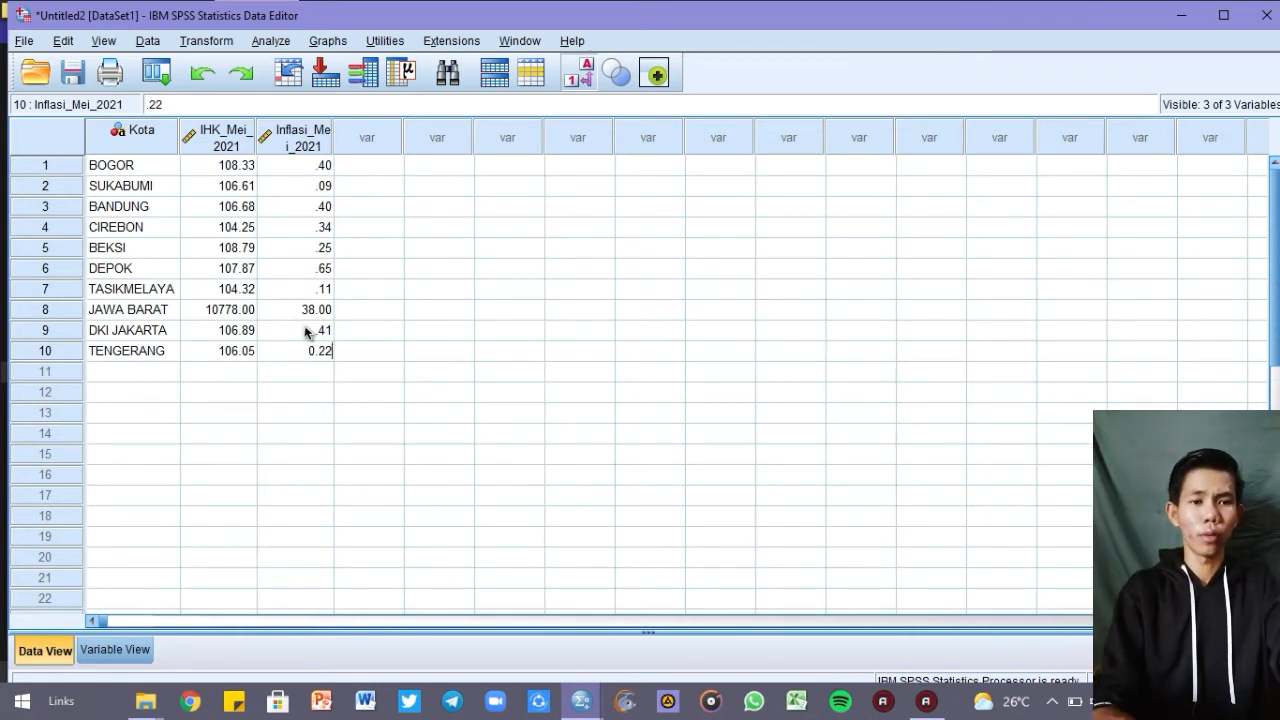
{"action": "left_click", "coordinate": [388, 351]}
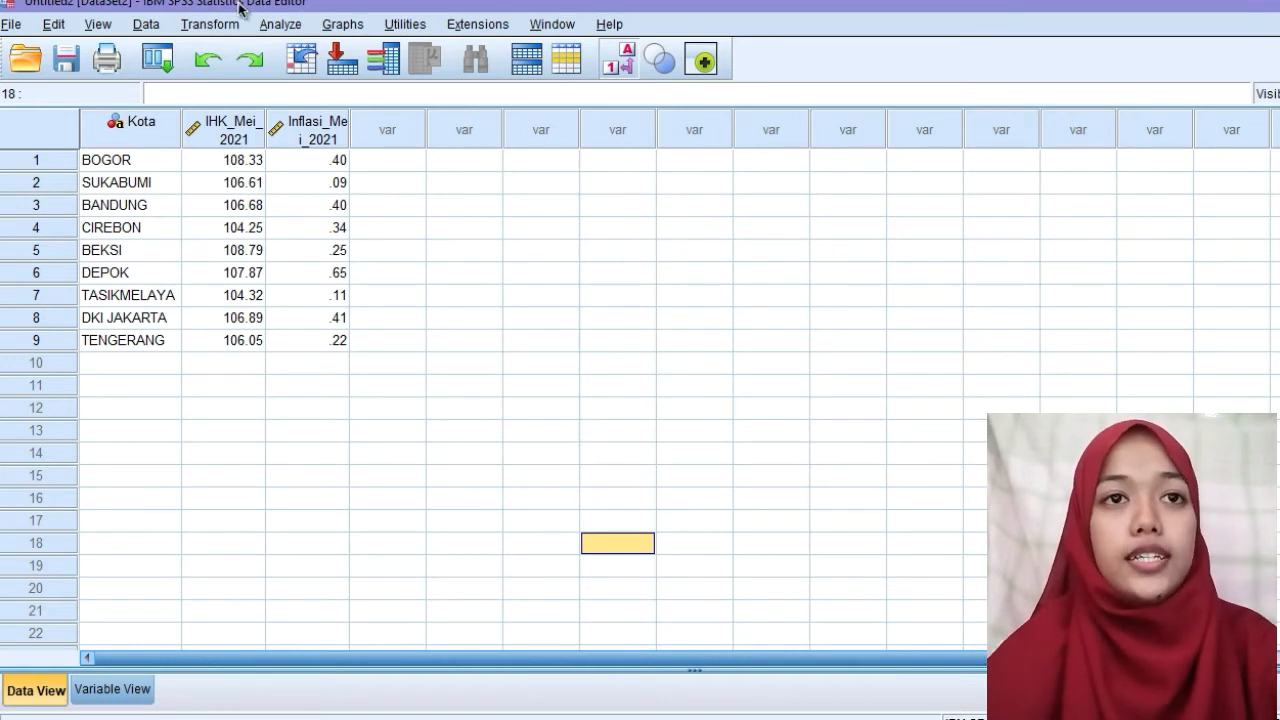
- Start a Custom Tables analysis and place IHK_Mei_2021 as the table's column variable
{"action": "left_click", "coordinate": [268, 28]}
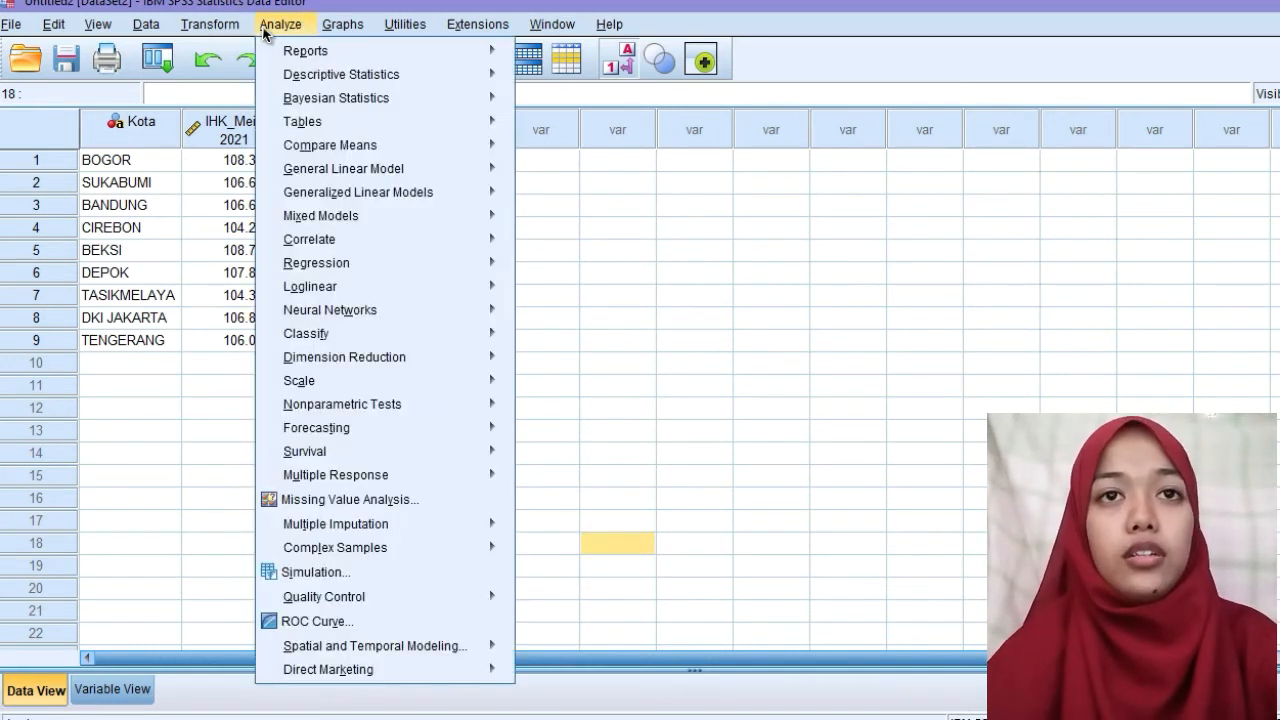
{"action": "mouse_move", "coordinate": [466, 126]}
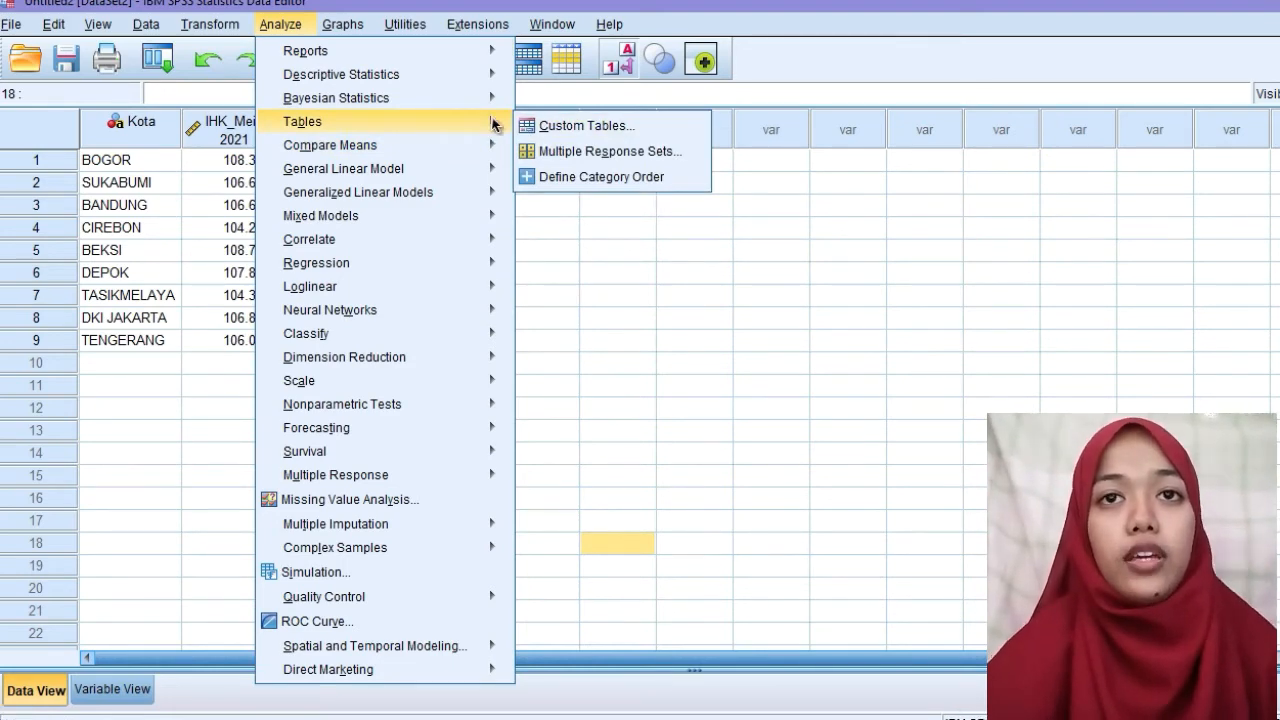
{"action": "left_click", "coordinate": [556, 128]}
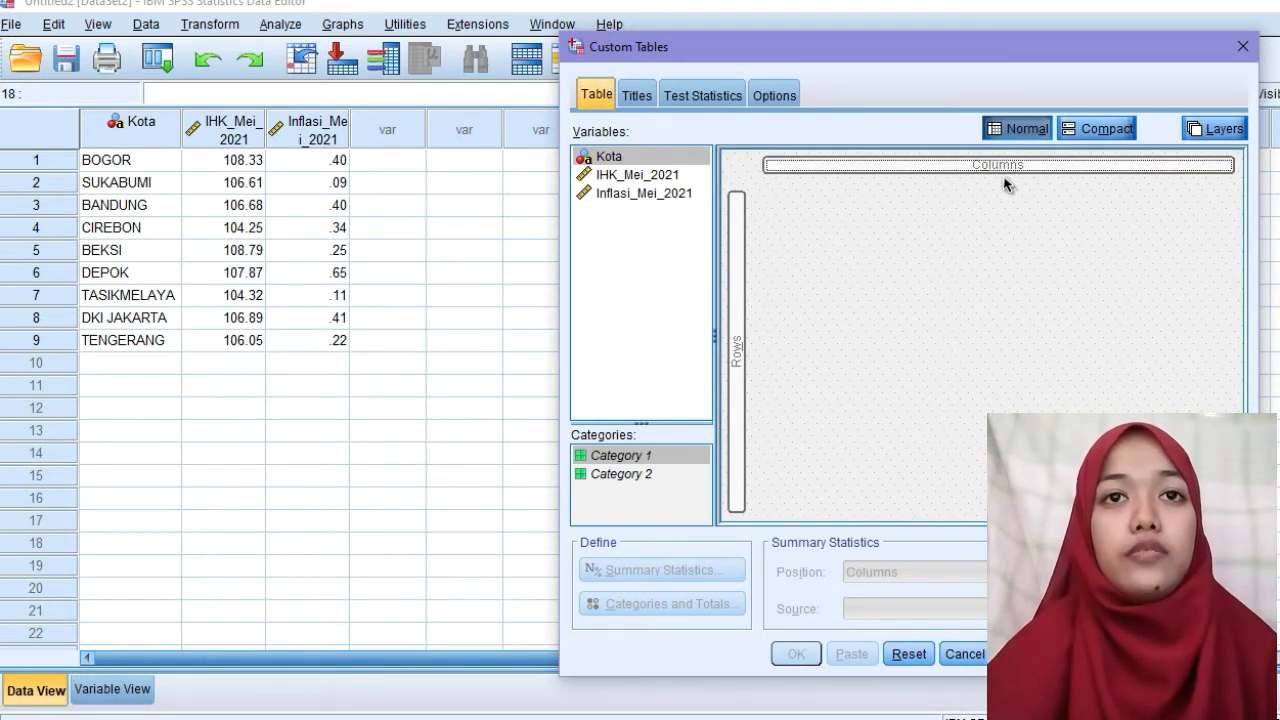
{"action": "left_click", "coordinate": [664, 176]}
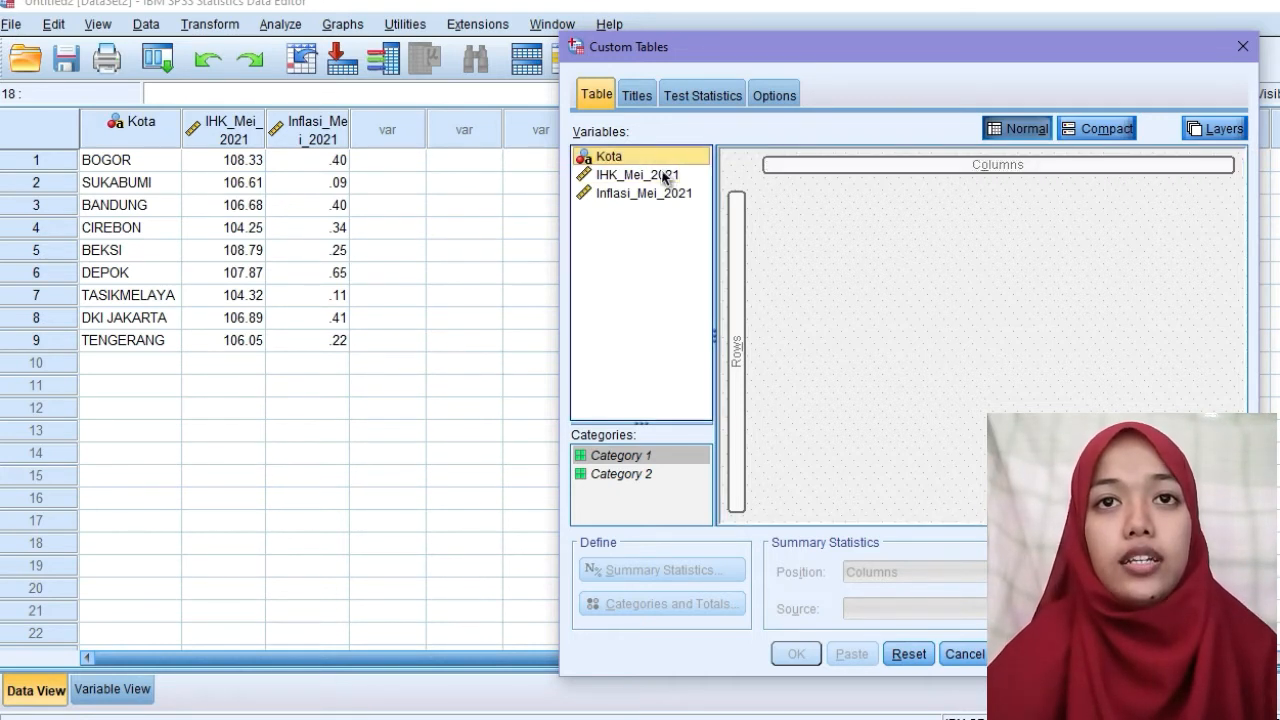
{"action": "left_click_drag", "start_coordinate": [664, 176], "coordinate": [810, 170]}
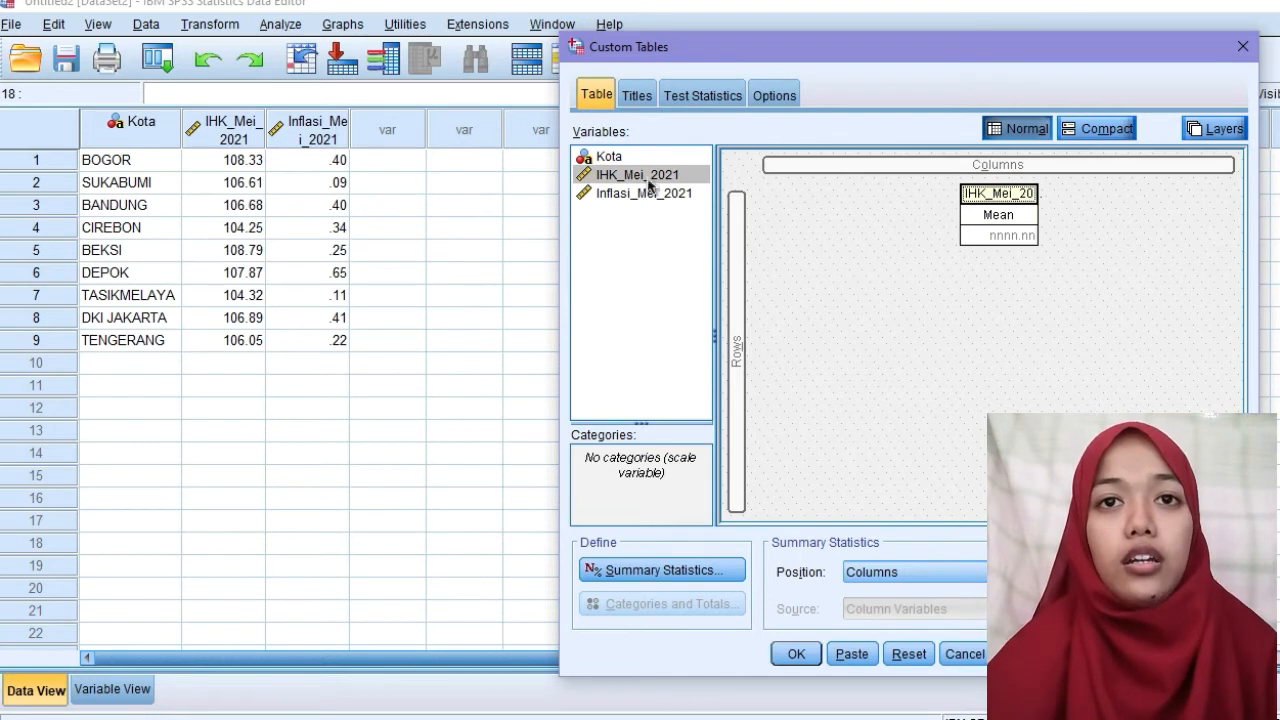
- Place Kota as the row variable of the custom table and generate the table
{"action": "left_click", "coordinate": [740, 318]}
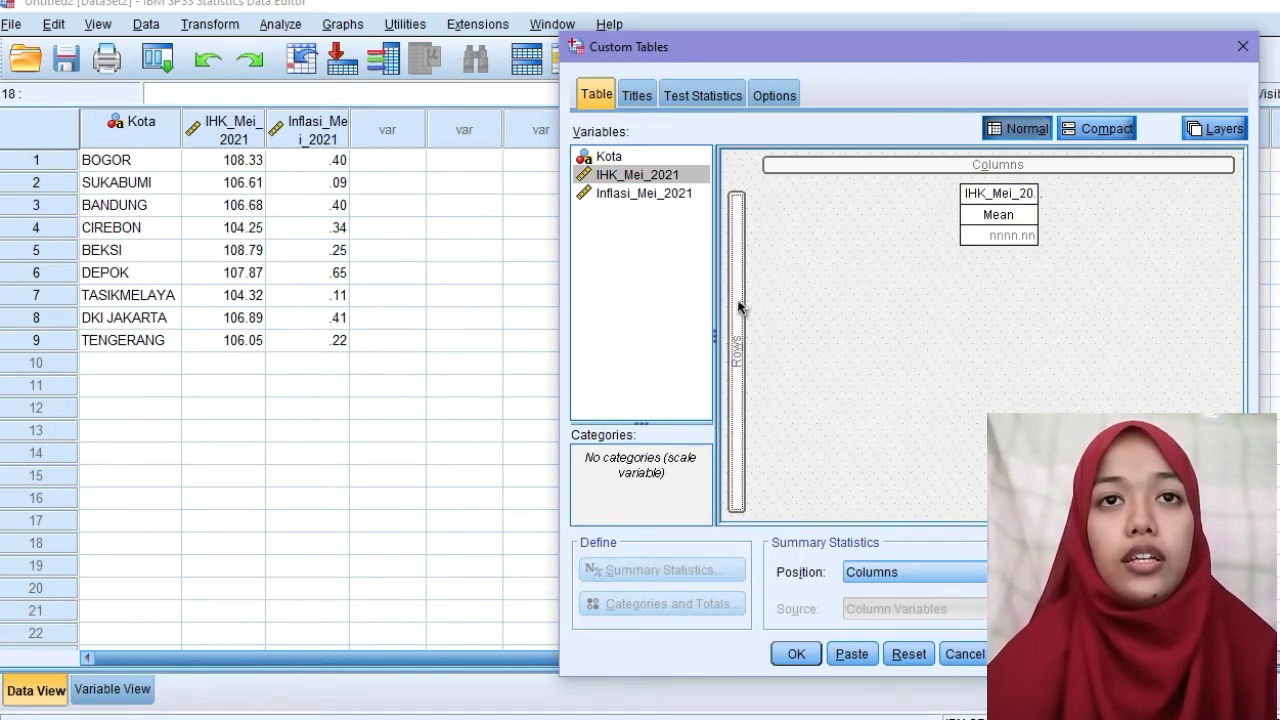
{"action": "left_click", "coordinate": [630, 157]}
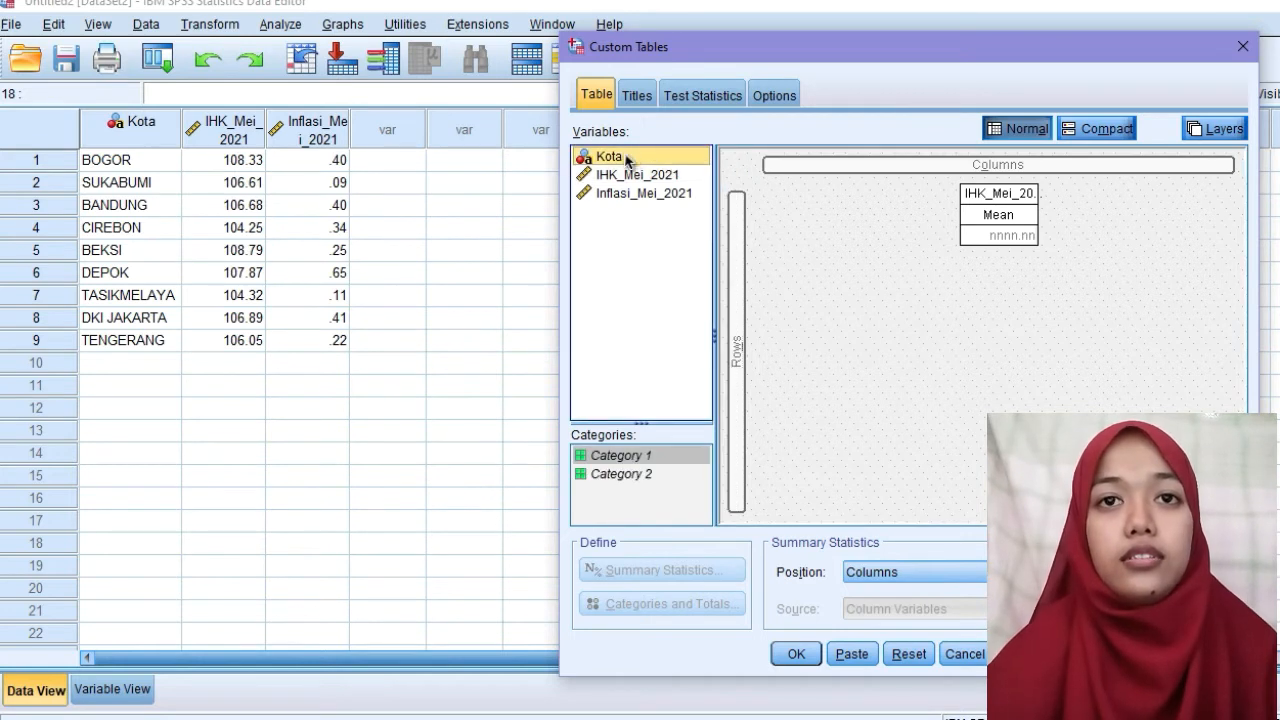
{"action": "left_click_drag", "start_coordinate": [628, 160], "coordinate": [737, 291]}
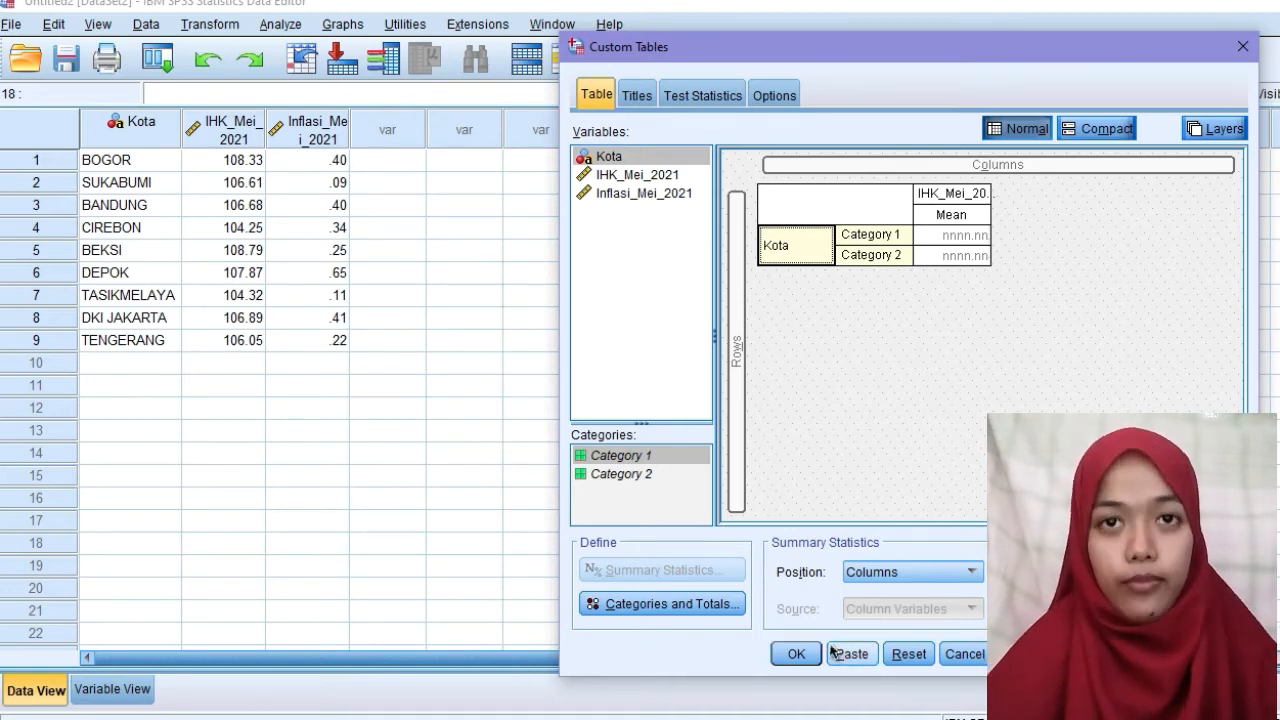
{"action": "left_click", "coordinate": [797, 654]}
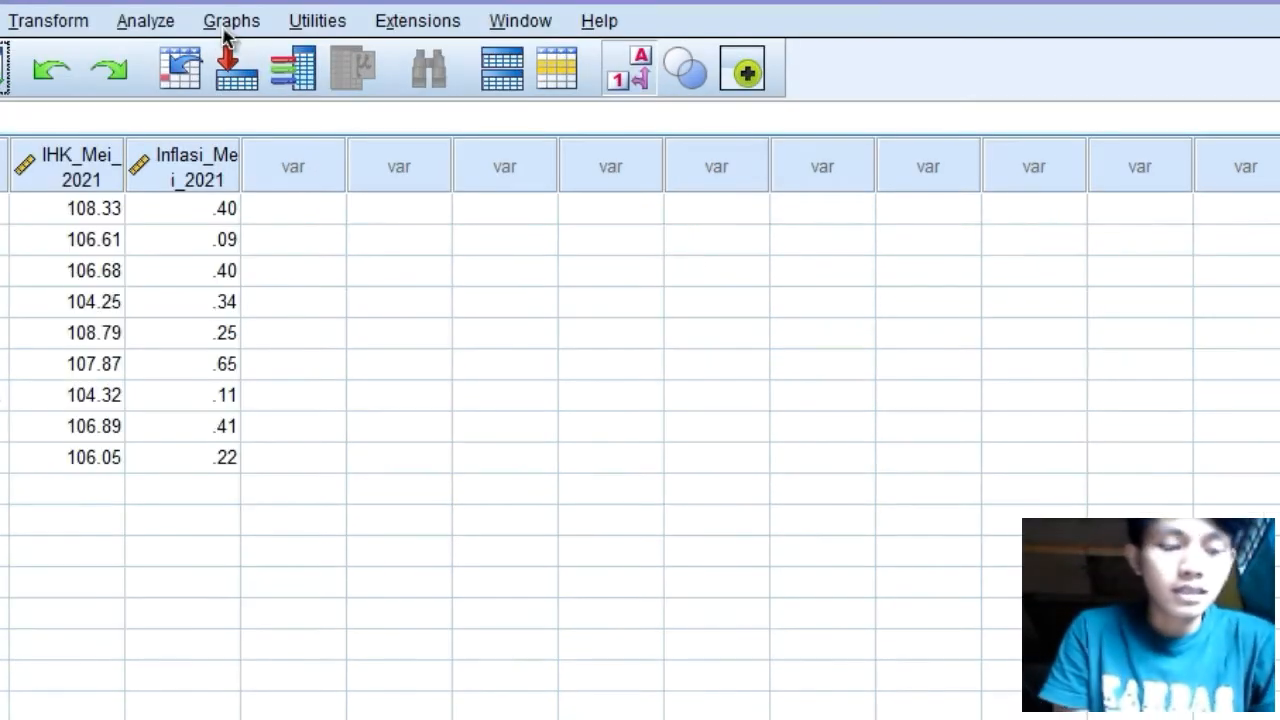
- Start the Chart Builder and use the simple bar chart from the Bar gallery as the chart's starting point
{"action": "left_click", "coordinate": [343, 22]}
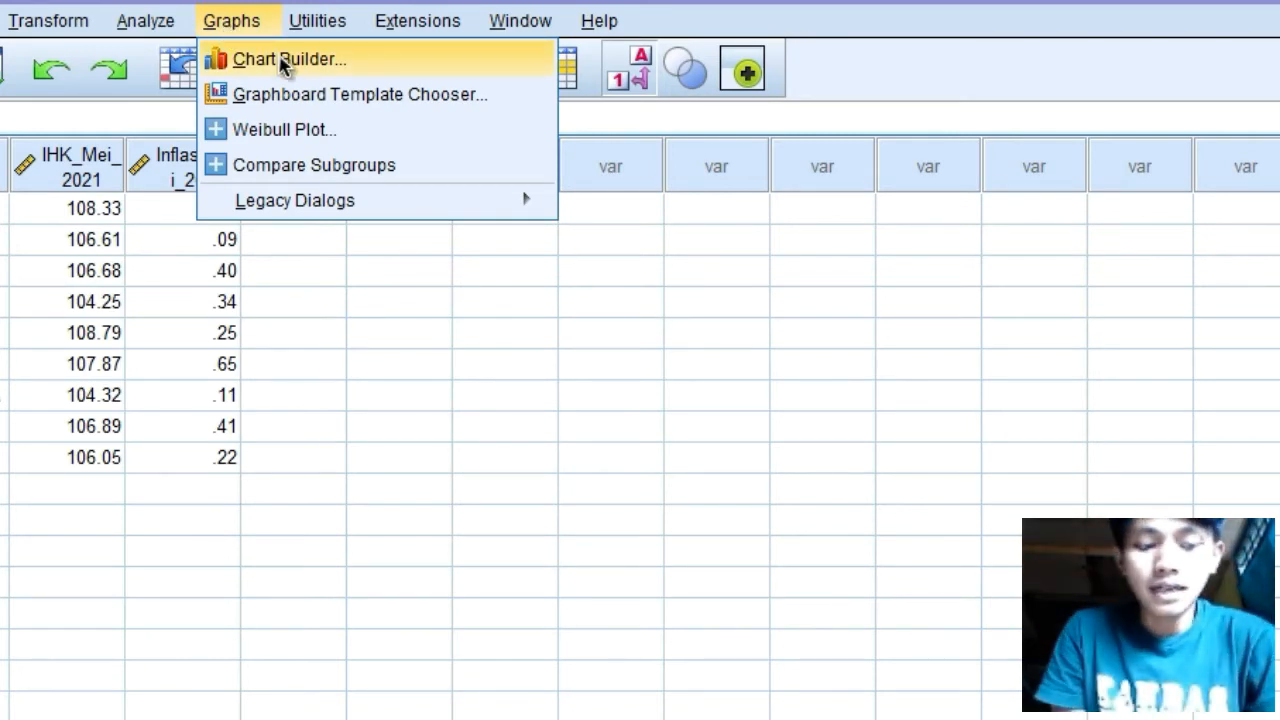
{"action": "left_click", "coordinate": [281, 62]}
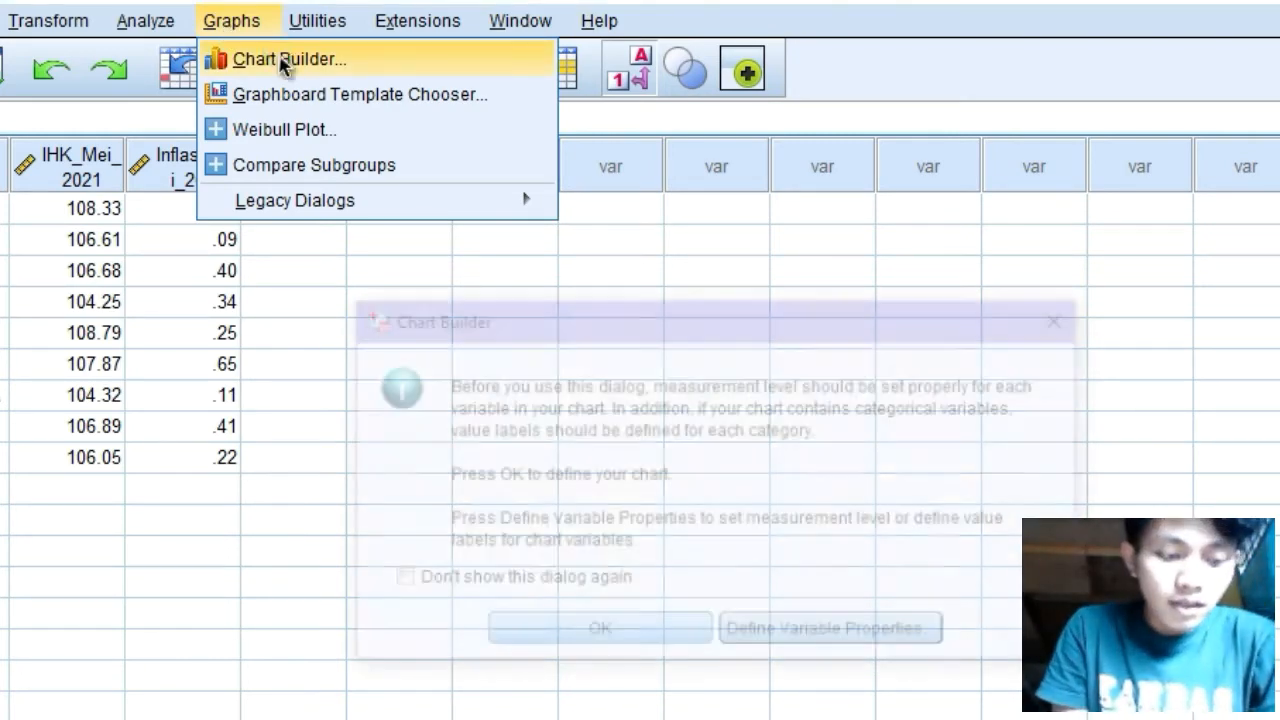
{"action": "left_click", "coordinate": [597, 635]}
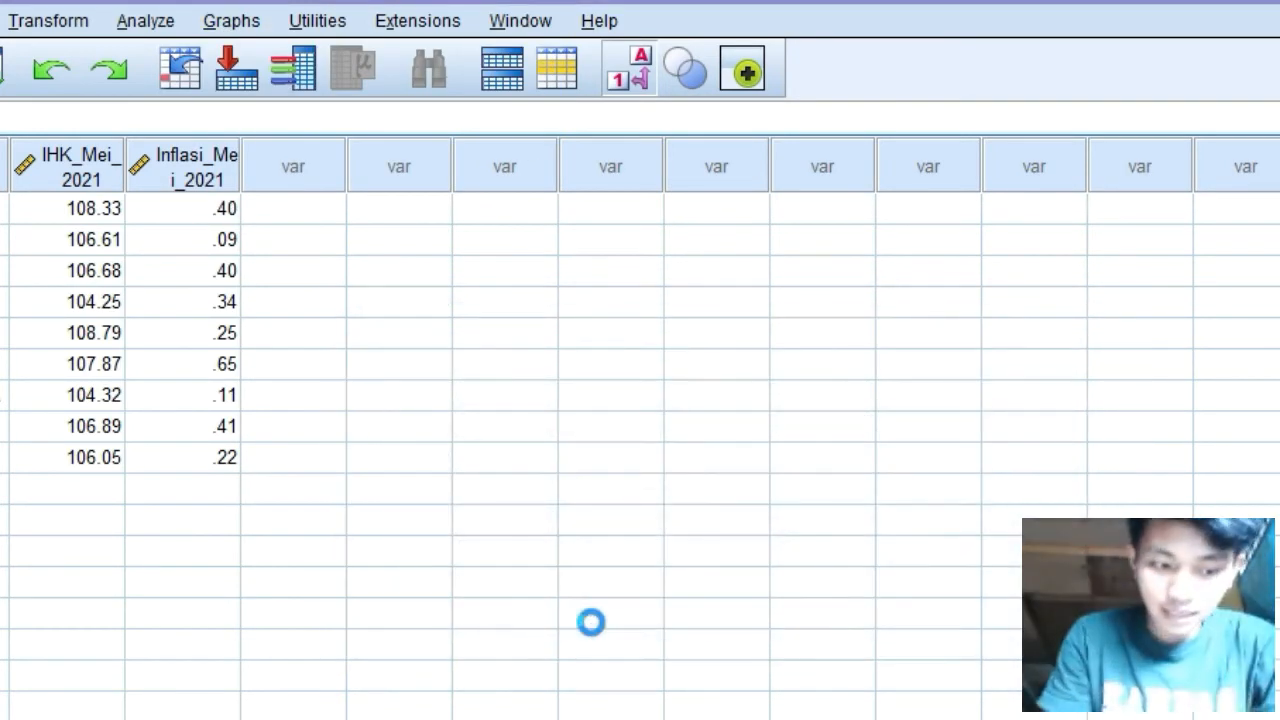
{"action": "left_click", "coordinate": [57, 407]}
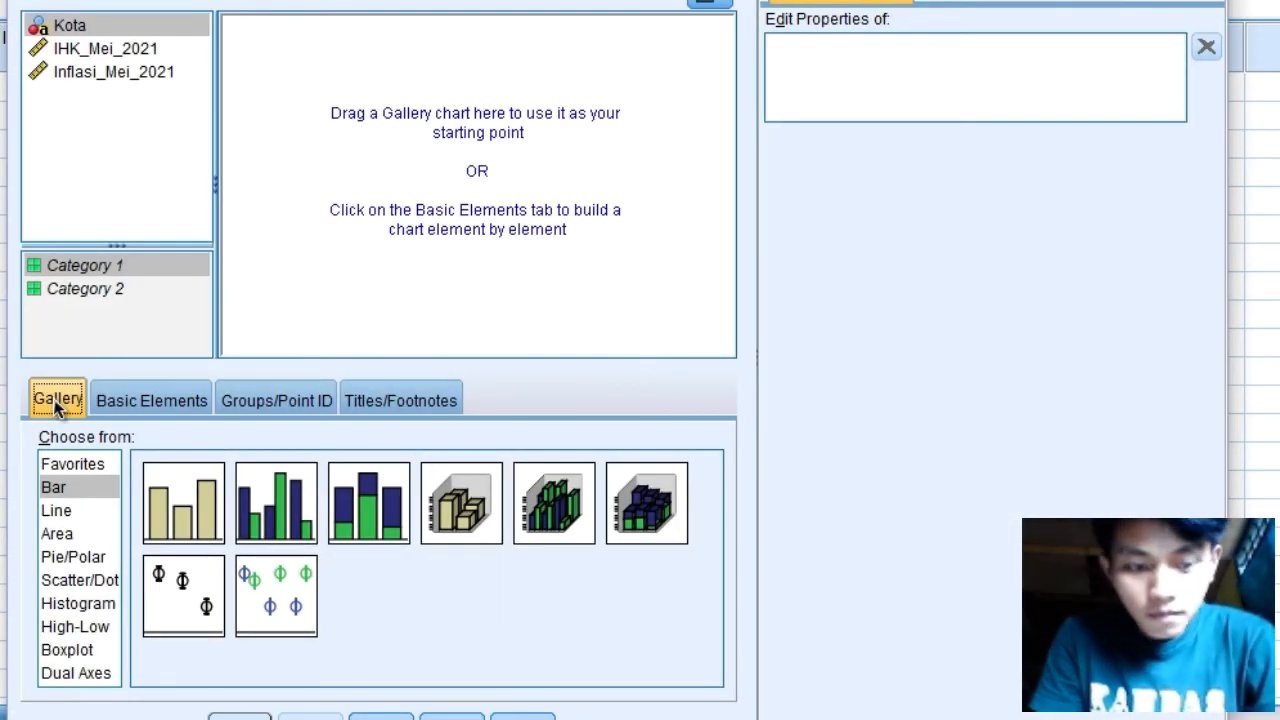
{"action": "left_click", "coordinate": [90, 487]}
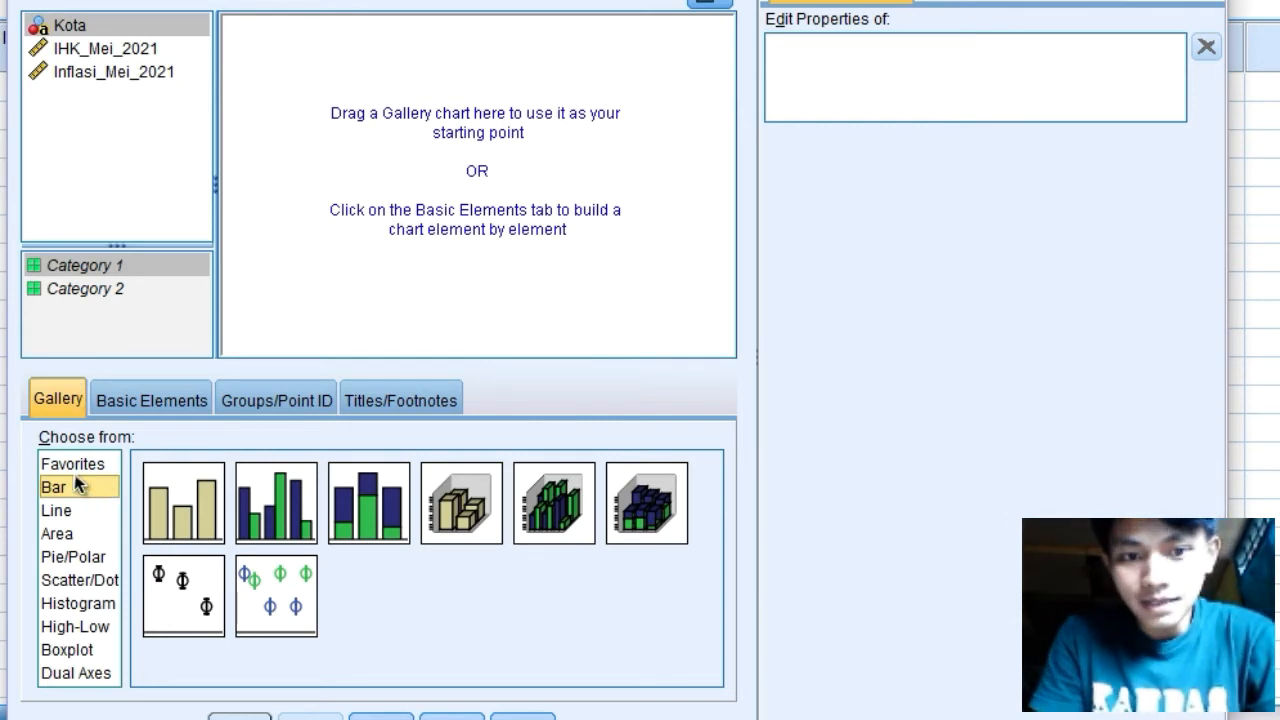
{"action": "left_click", "coordinate": [185, 505]}
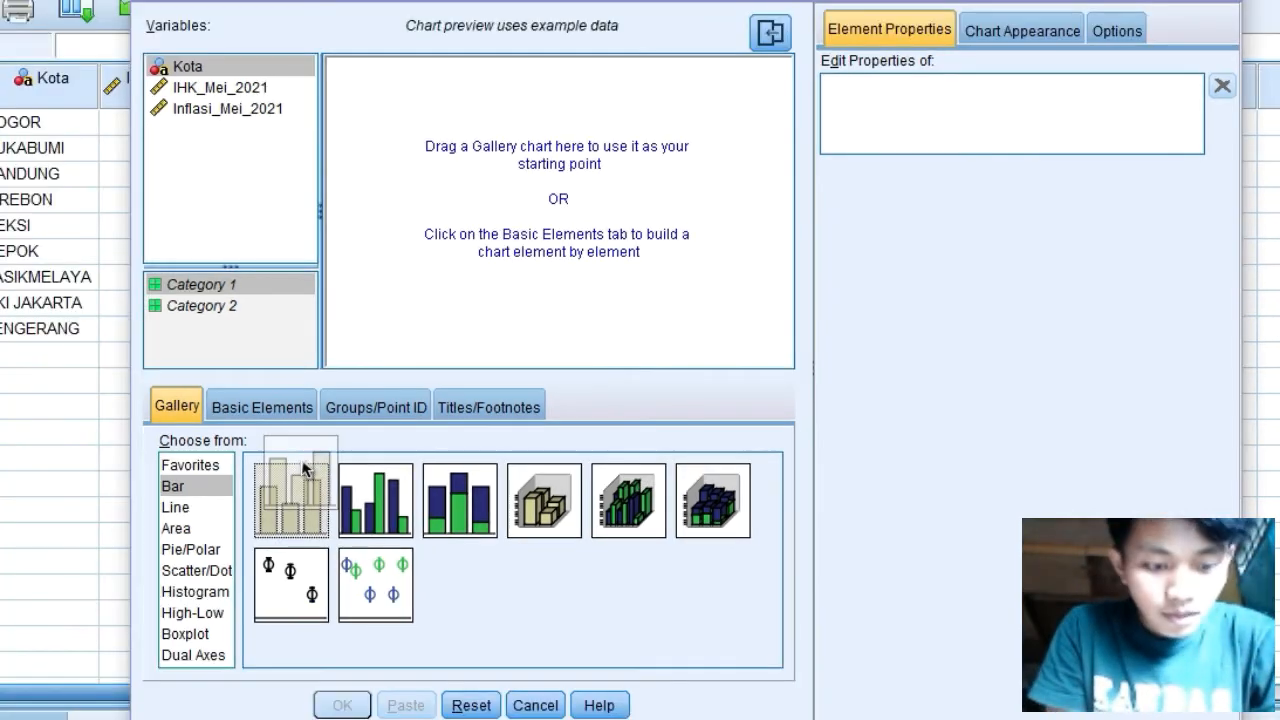
{"action": "left_click_drag", "start_coordinate": [183, 520], "coordinate": [364, 222]}
{"action": "left_click_drag", "start_coordinate": [455, 245], "coordinate": [559, 202]}
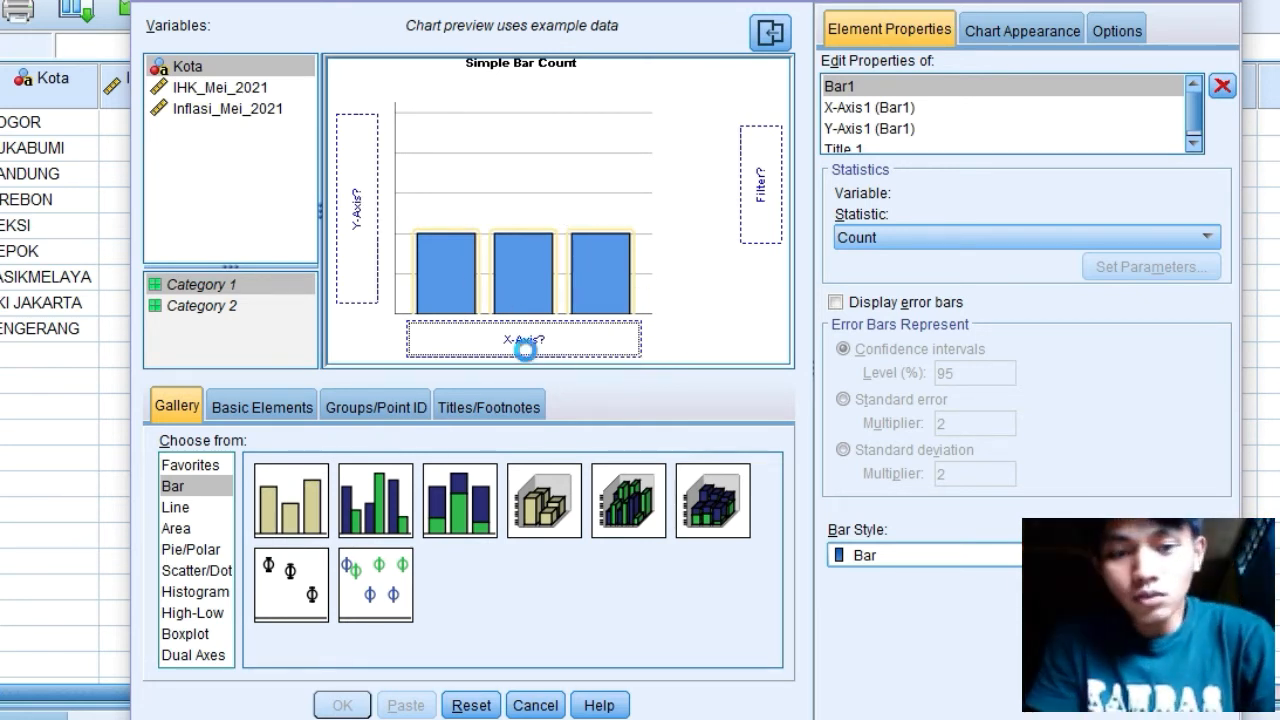
- Assign Kota to the bar chart's X-axis and IHK_Mei_2021 to its Y-axis
{"action": "left_click", "coordinate": [524, 342]}
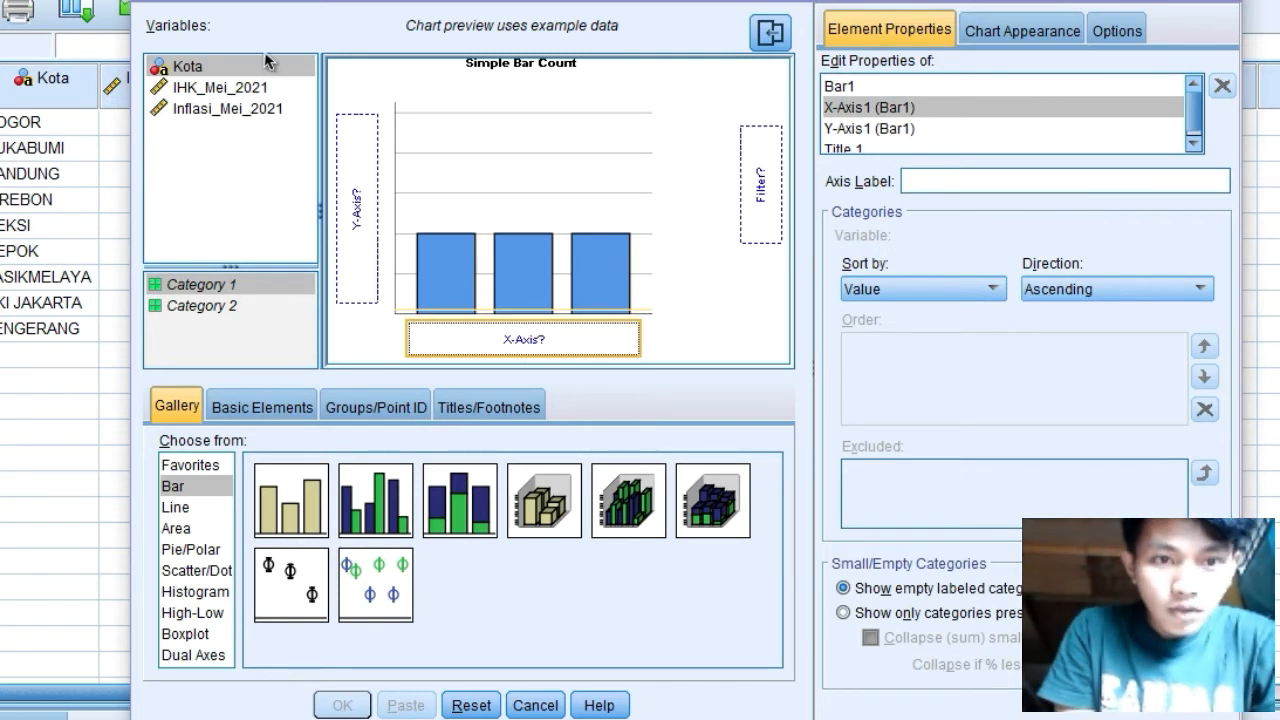
{"action": "left_click_drag", "start_coordinate": [280, 82], "coordinate": [460, 340]}
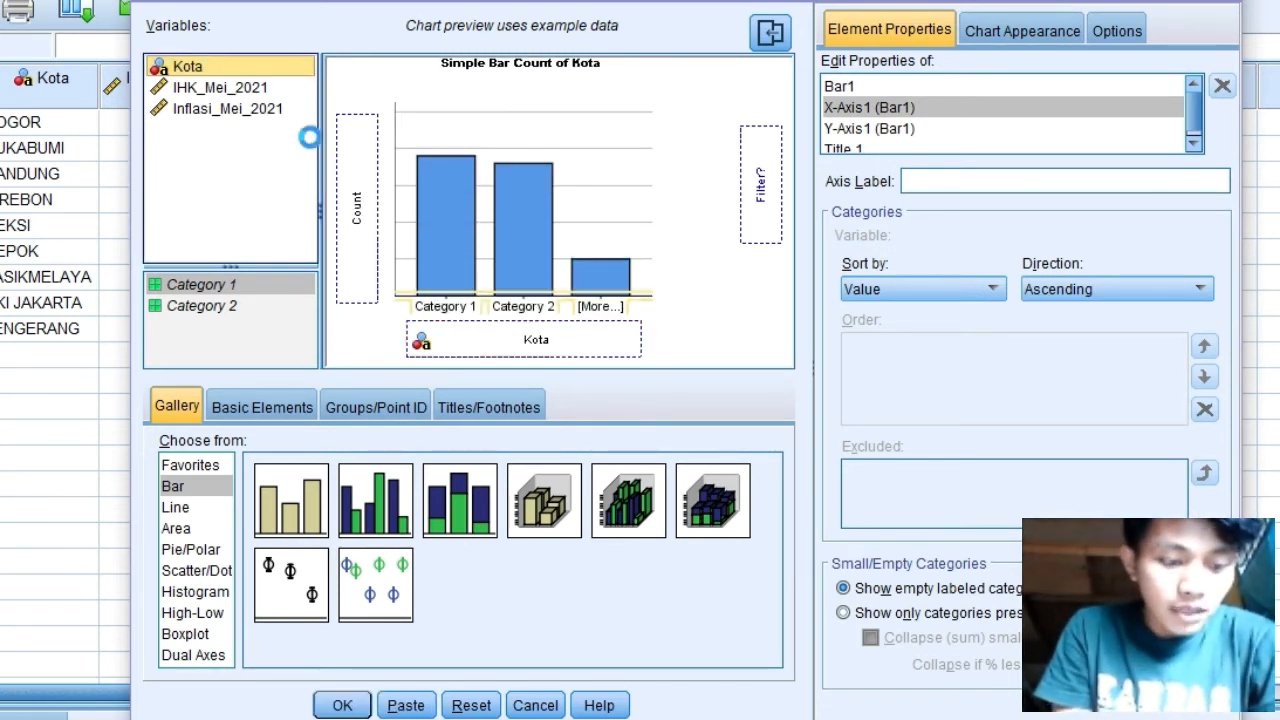
{"action": "left_click_drag", "start_coordinate": [264, 86], "coordinate": [365, 200]}
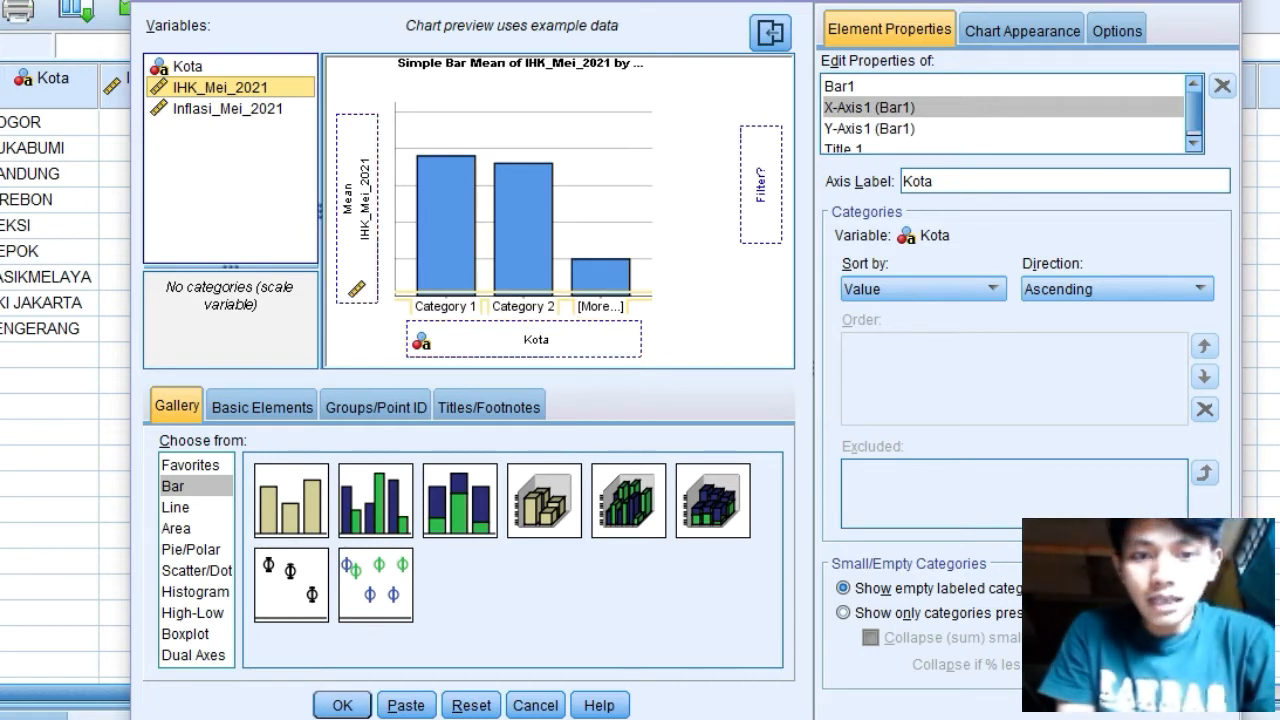
- Generate the bar chart of mean IHK_Mei_2021 by Kota and examine it in the output
{"action": "left_click", "coordinate": [334, 709]}
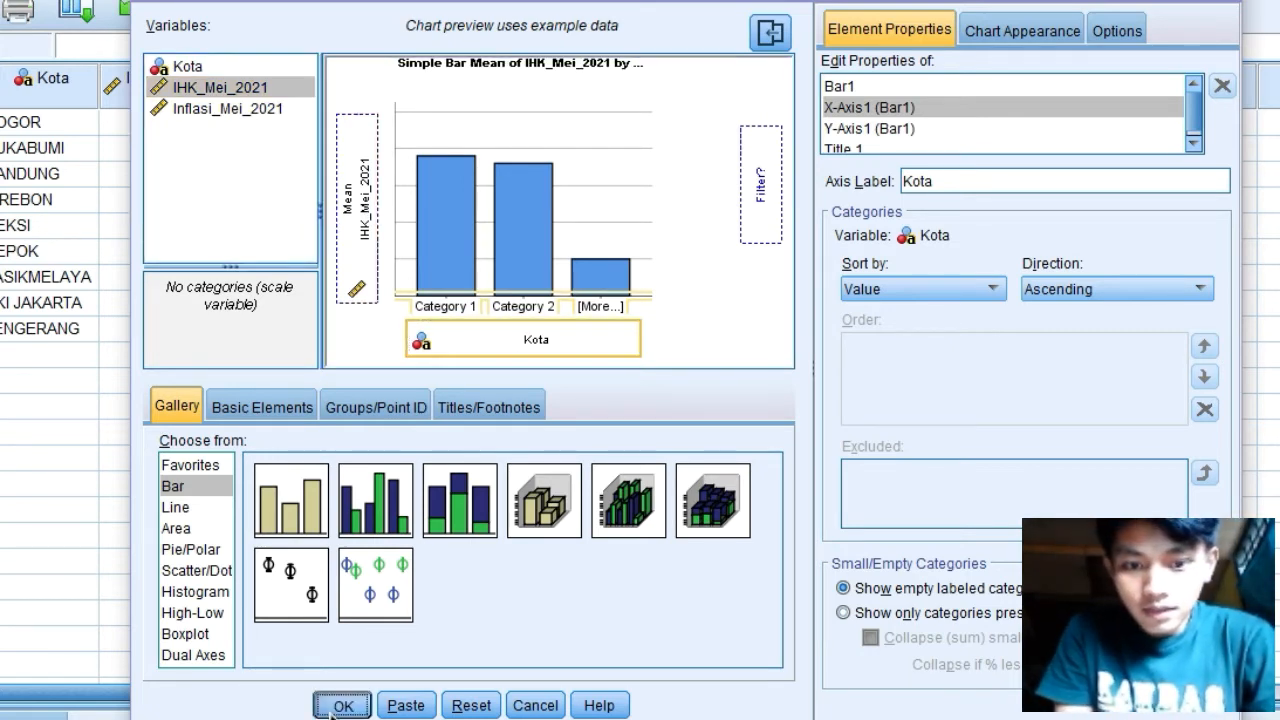
{"action": "scroll", "coordinate": [731, 508], "scroll_direction": "down", "scroll_amount": 5}
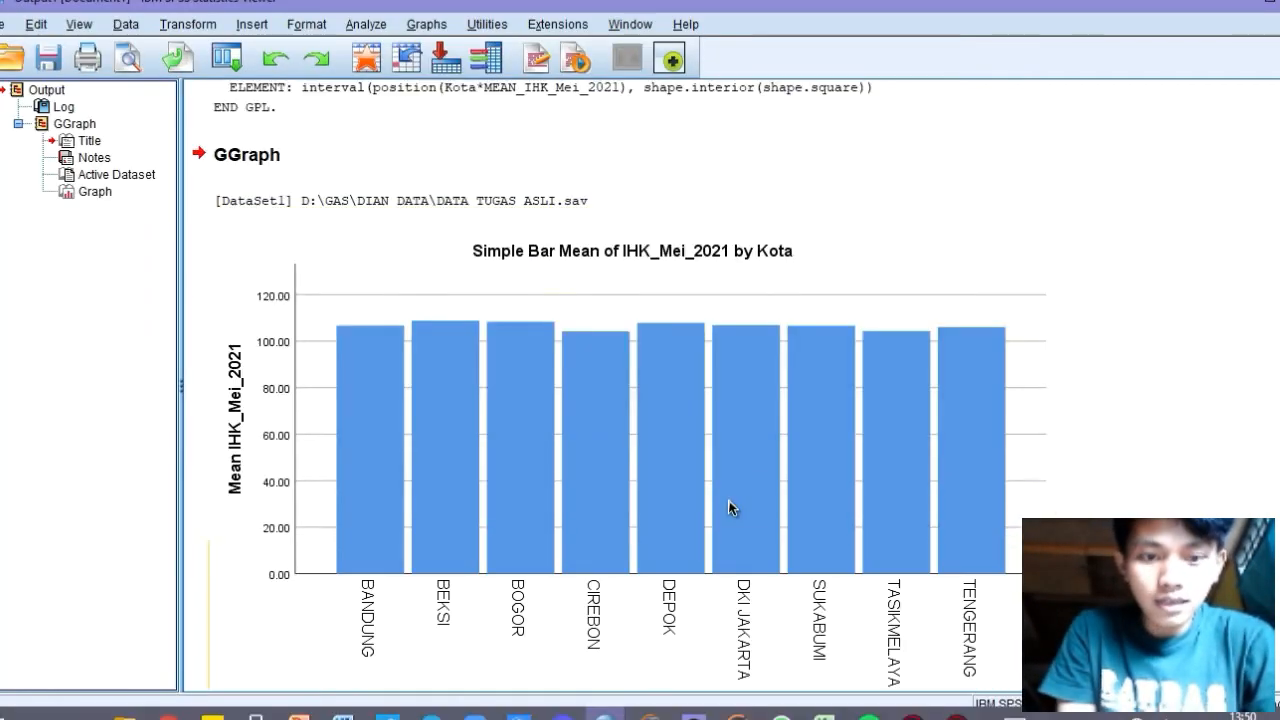
{"action": "scroll", "coordinate": [731, 508], "scroll_direction": "up", "scroll_amount": 1}
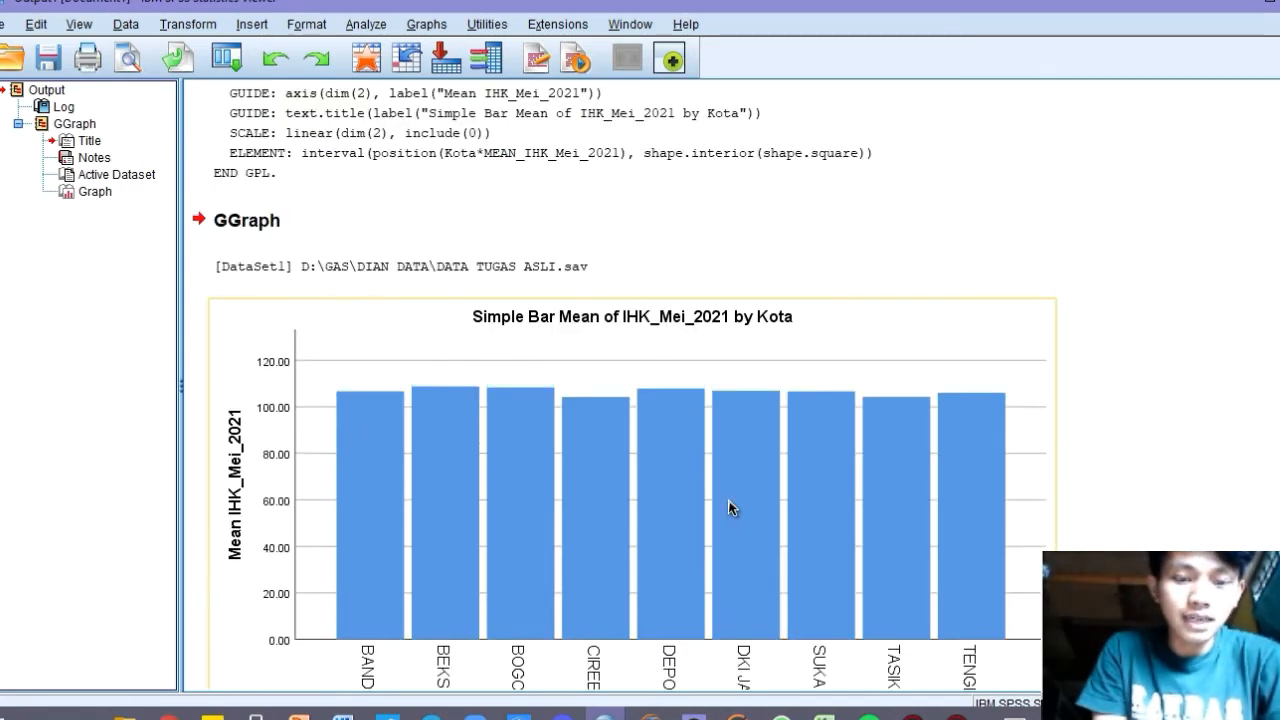
{"action": "scroll", "coordinate": [731, 508], "scroll_direction": "down", "scroll_amount": 1}
{"action": "scroll", "coordinate": [731, 508], "scroll_direction": "up", "scroll_amount": 1}
{"action": "scroll", "coordinate": [731, 508], "scroll_direction": "down", "scroll_amount": 1}
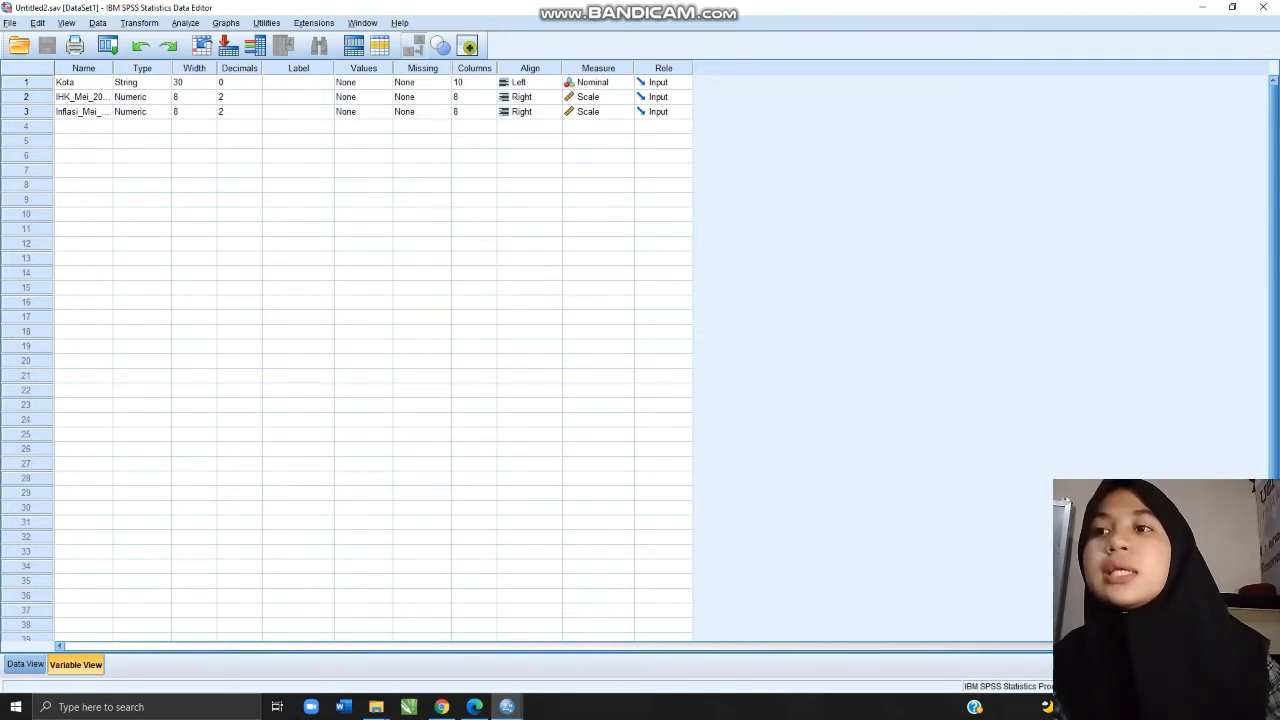
- Check the entered data and widen the Name column of the variable definitions to fit the full variable names
{"action": "left_click", "coordinate": [25, 664]}
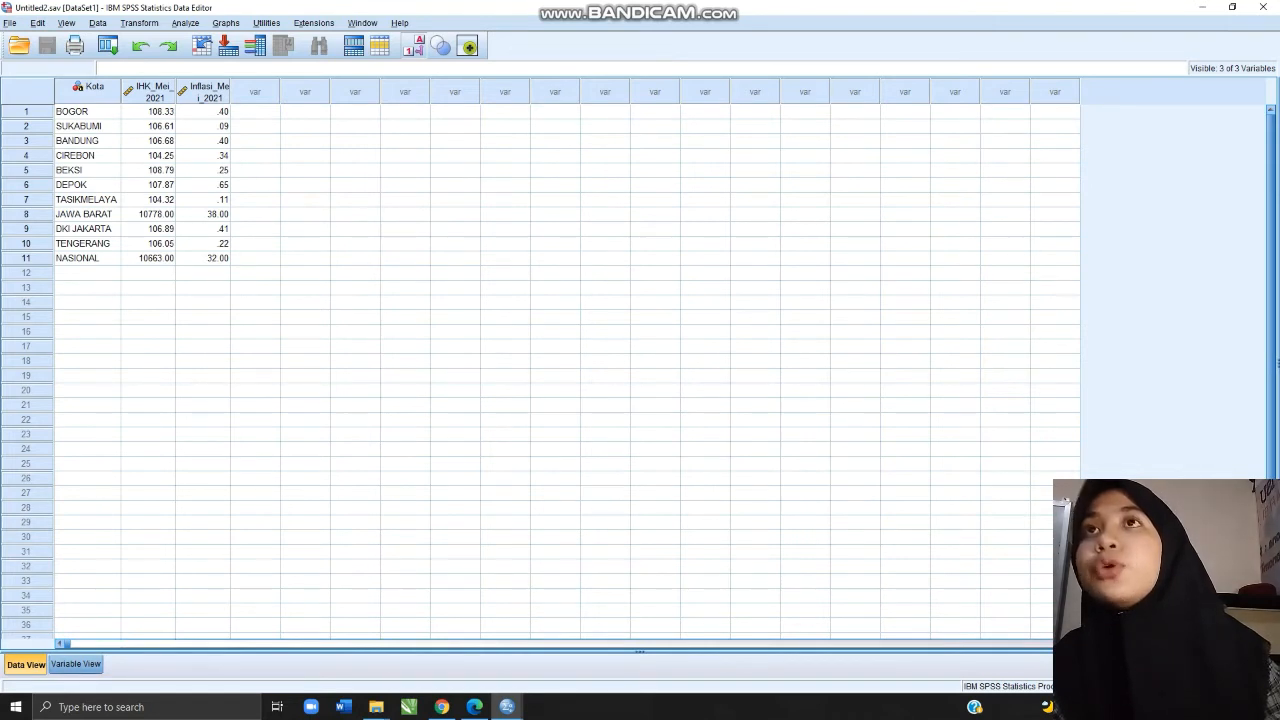
{"action": "left_click", "coordinate": [76, 664]}
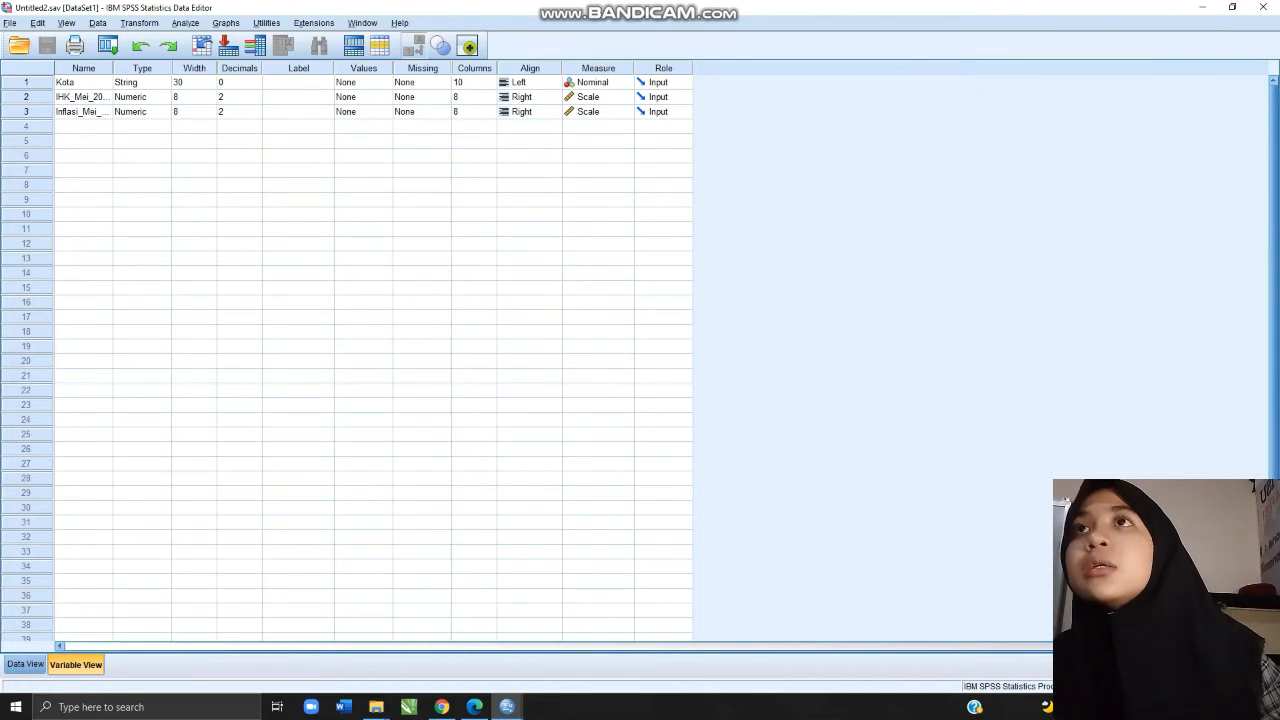
{"action": "left_click_drag", "start_coordinate": [113, 68], "coordinate": [125, 68]}
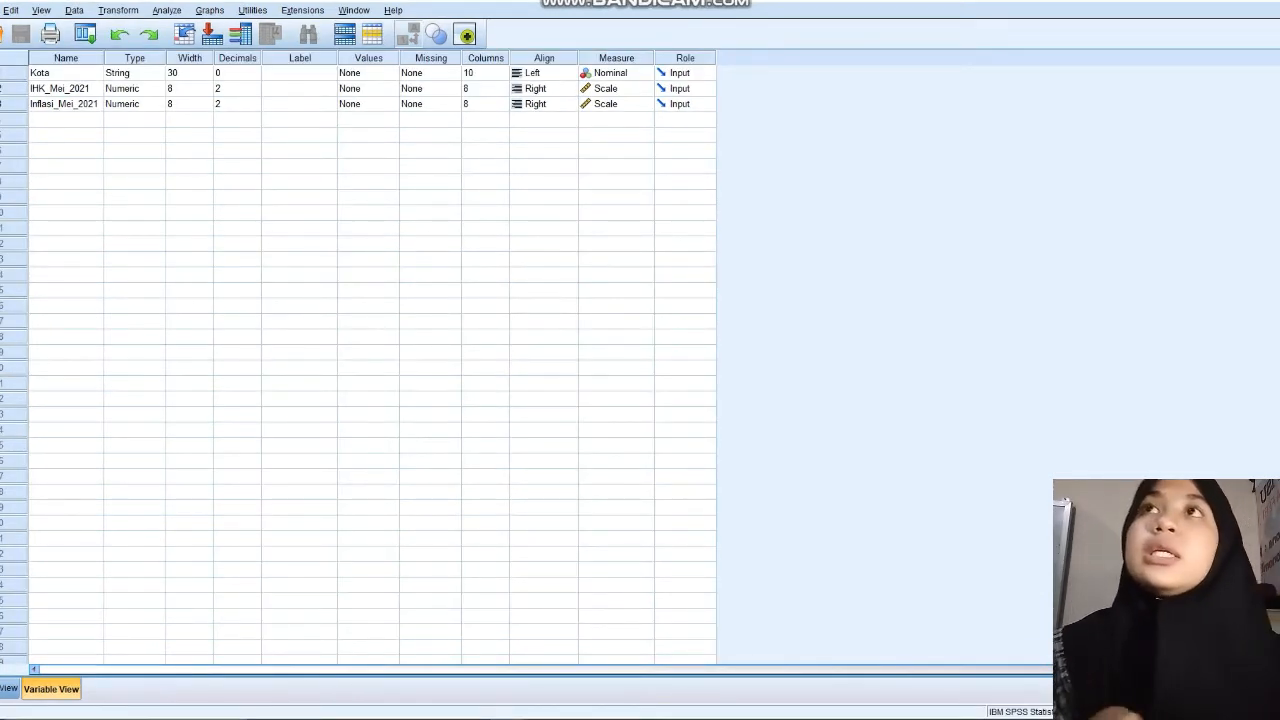
- Start a Linear Regression with IHK_Mei_2021 as the dependent variable and Inflasi_Mei_2021 as the independent variable
{"action": "left_click", "coordinate": [167, 10]}
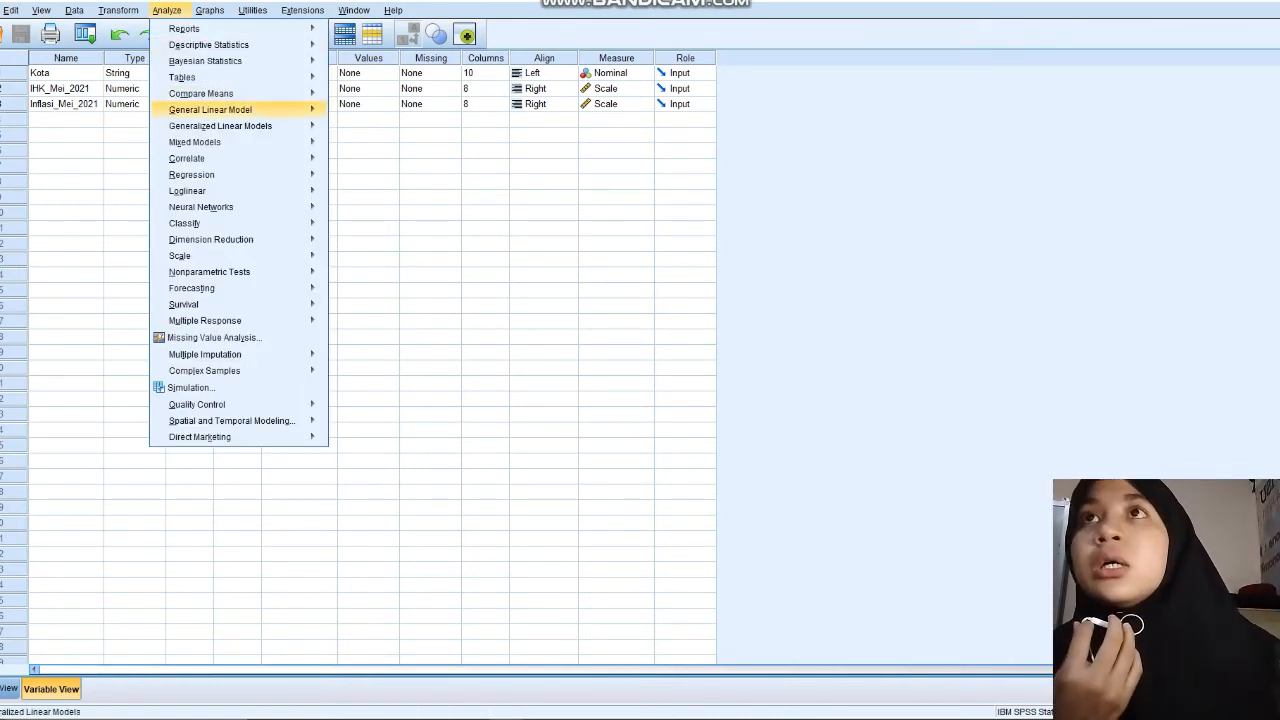
{"action": "mouse_move", "coordinate": [200, 174]}
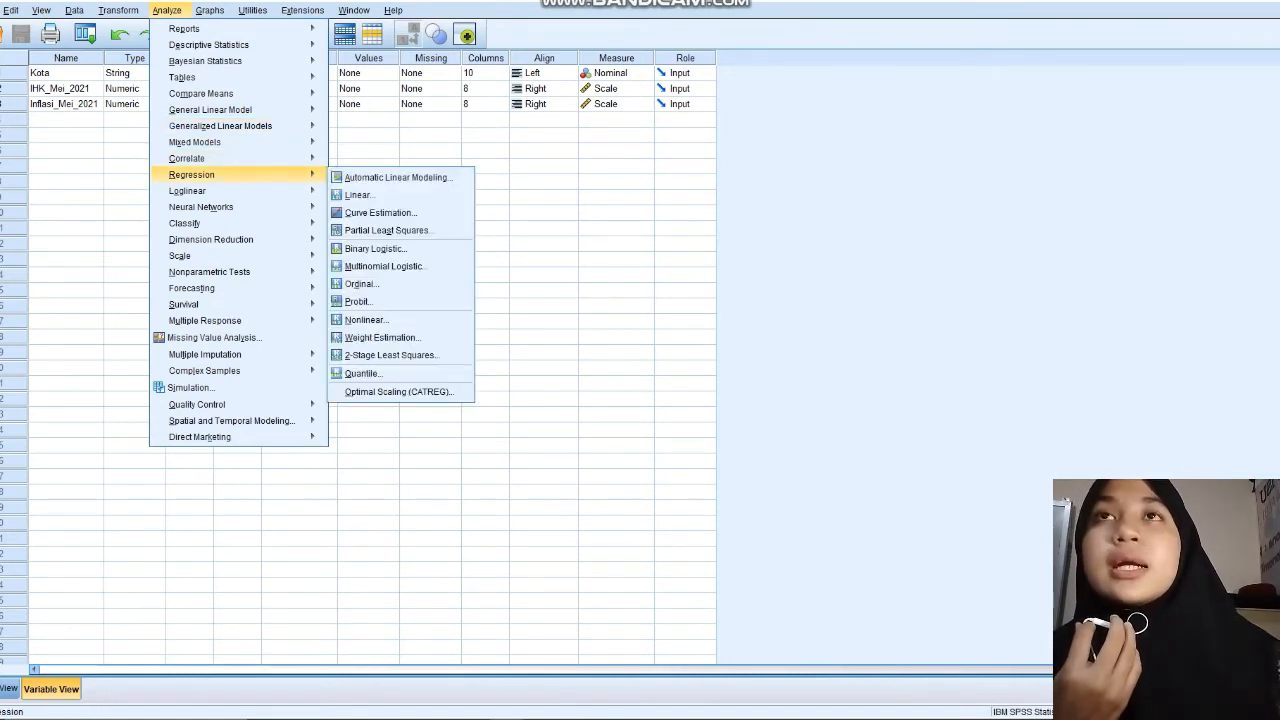
{"action": "left_click", "coordinate": [358, 194]}
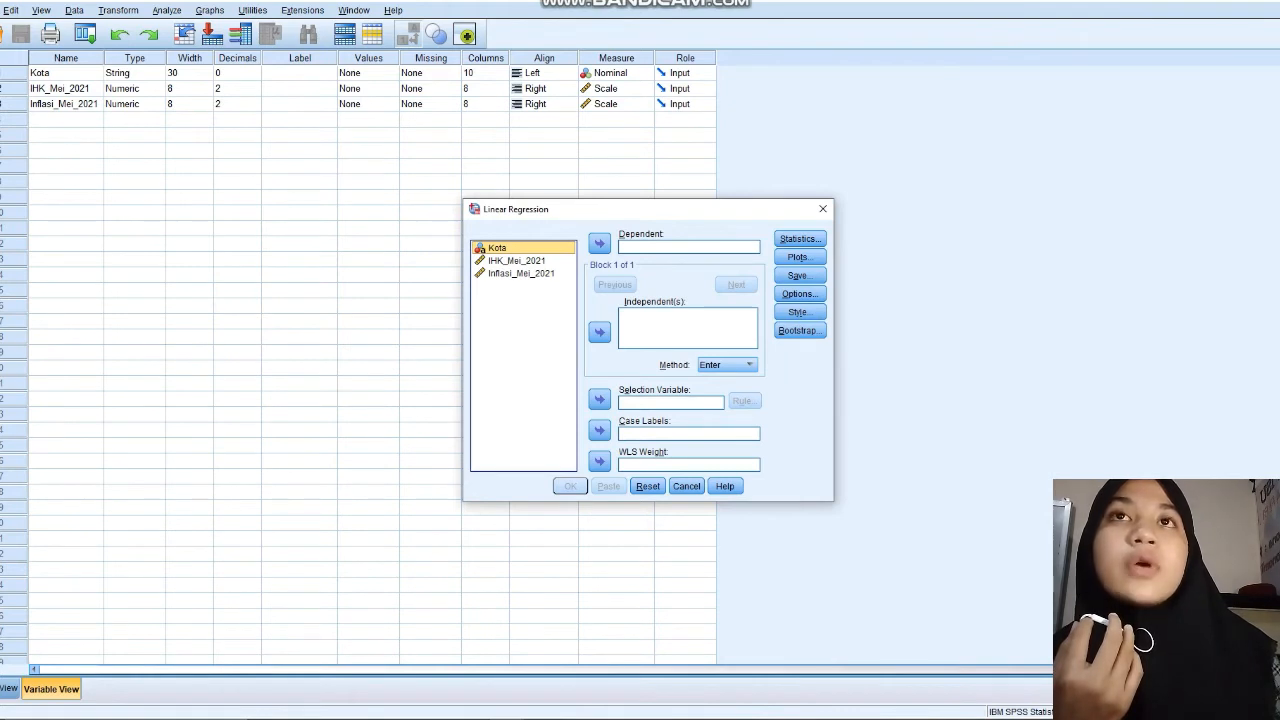
{"action": "left_click", "coordinate": [517, 261]}
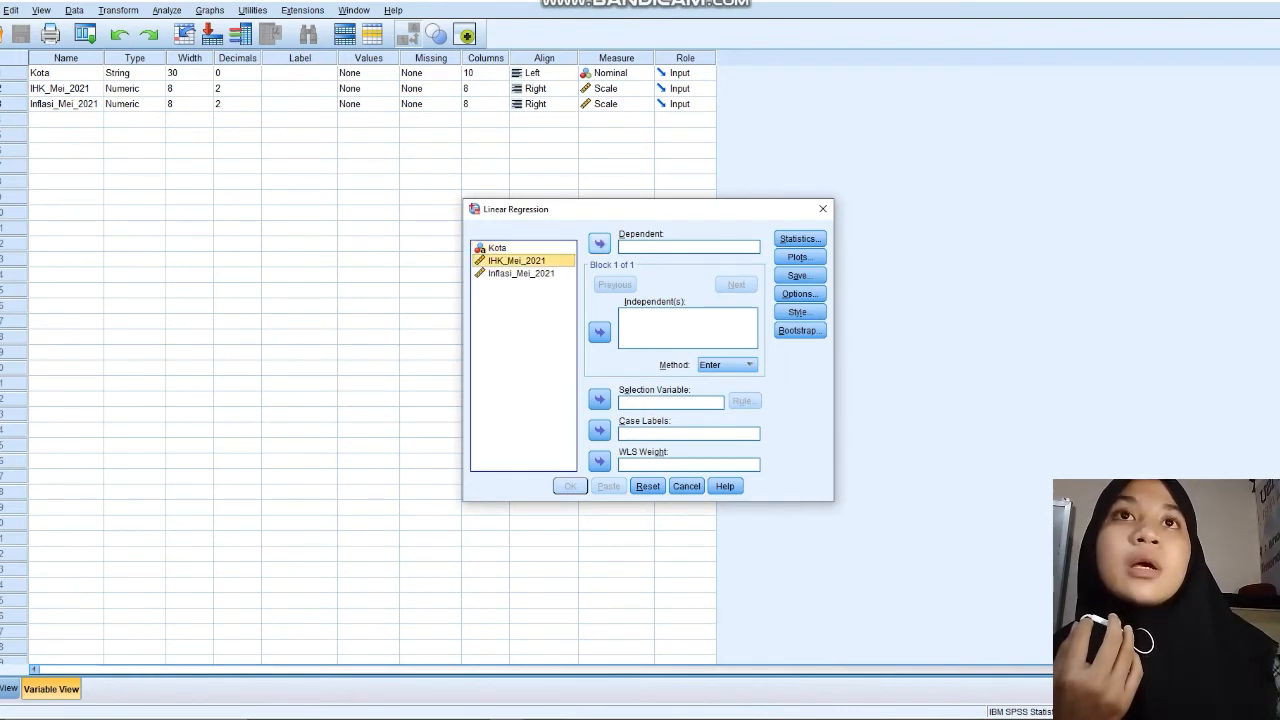
{"action": "left_click", "coordinate": [599, 244]}
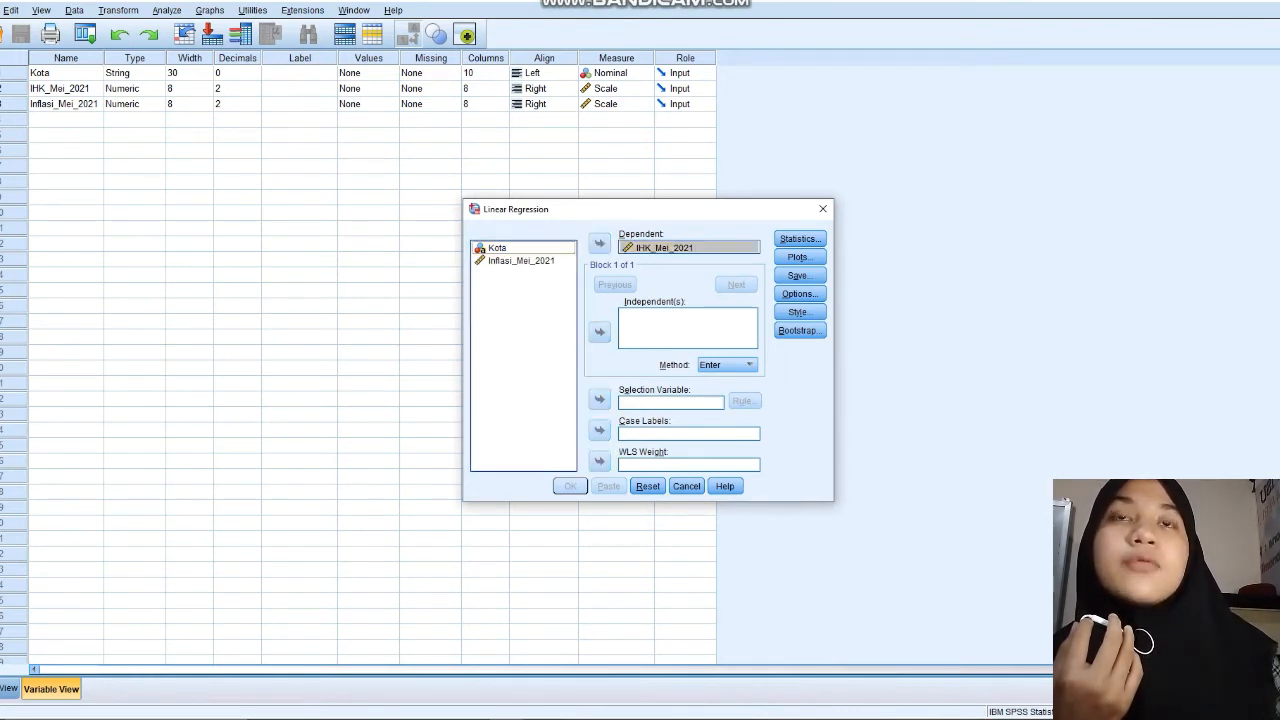
{"action": "left_click", "coordinate": [520, 260]}
{"action": "left_click", "coordinate": [599, 331]}
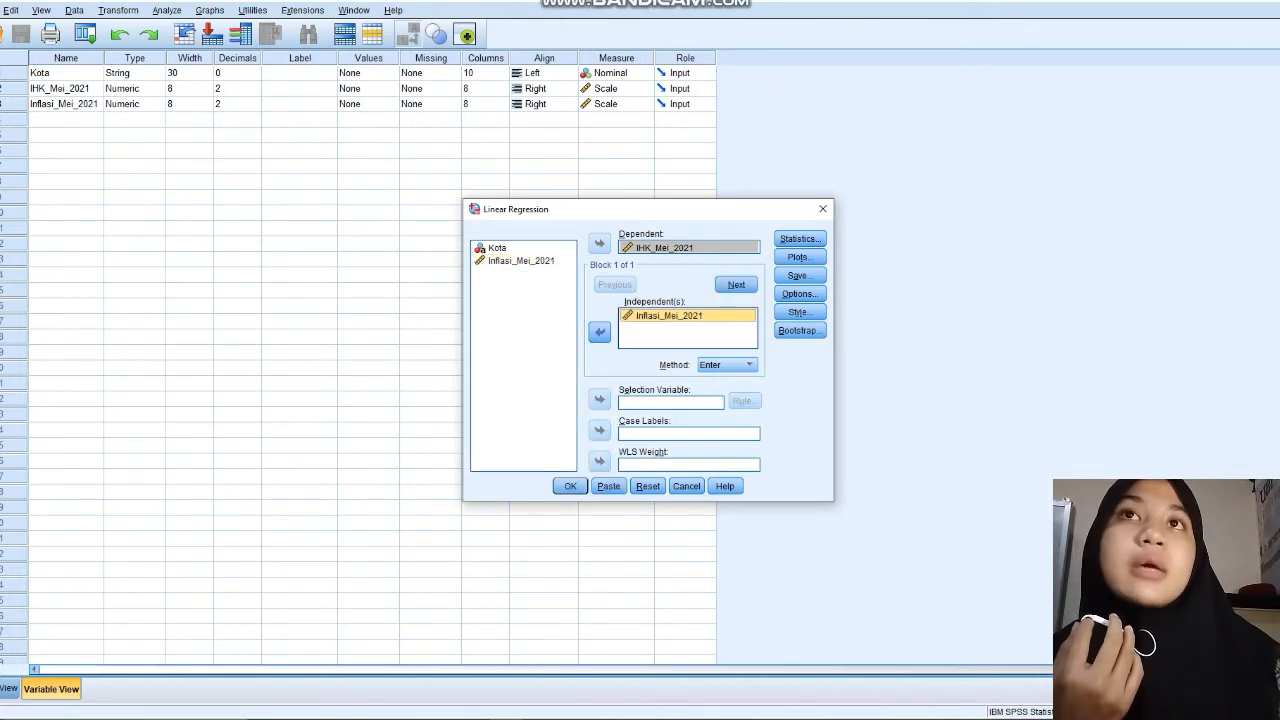
- Assign Kota to the regression's case labels and use Enter as the method
{"action": "left_click", "coordinate": [508, 248]}
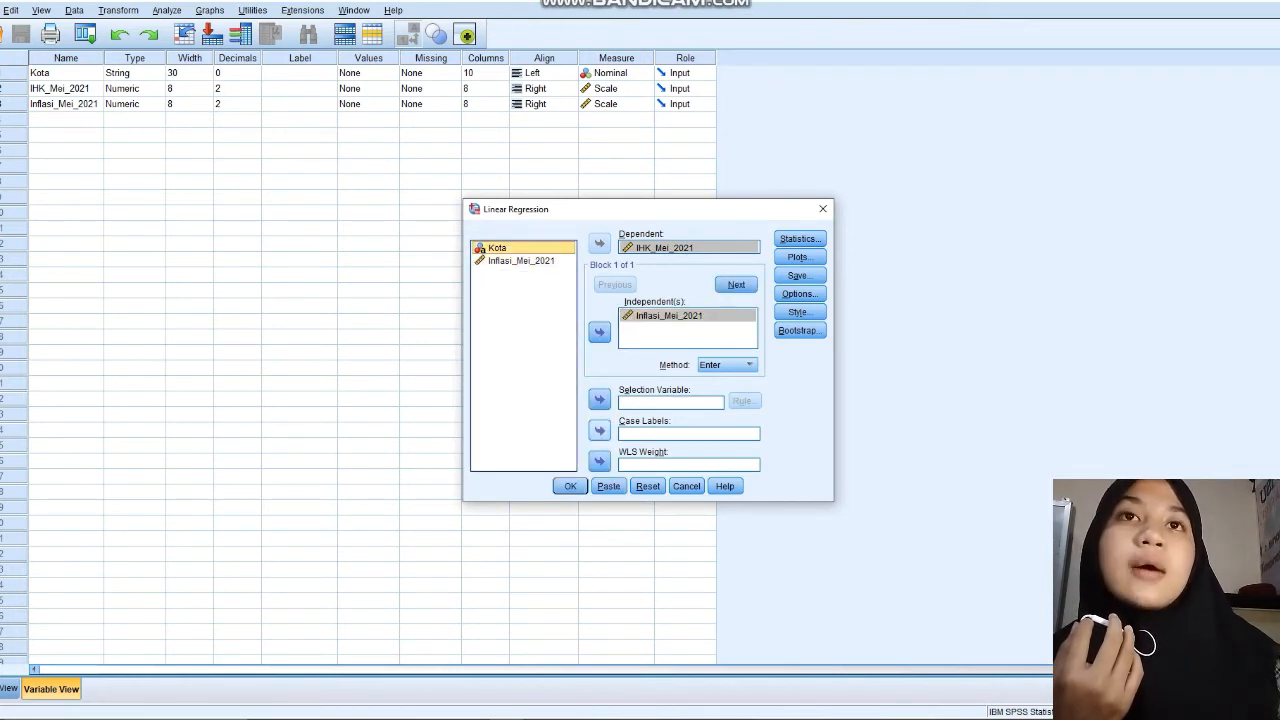
{"action": "left_click", "coordinate": [599, 430]}
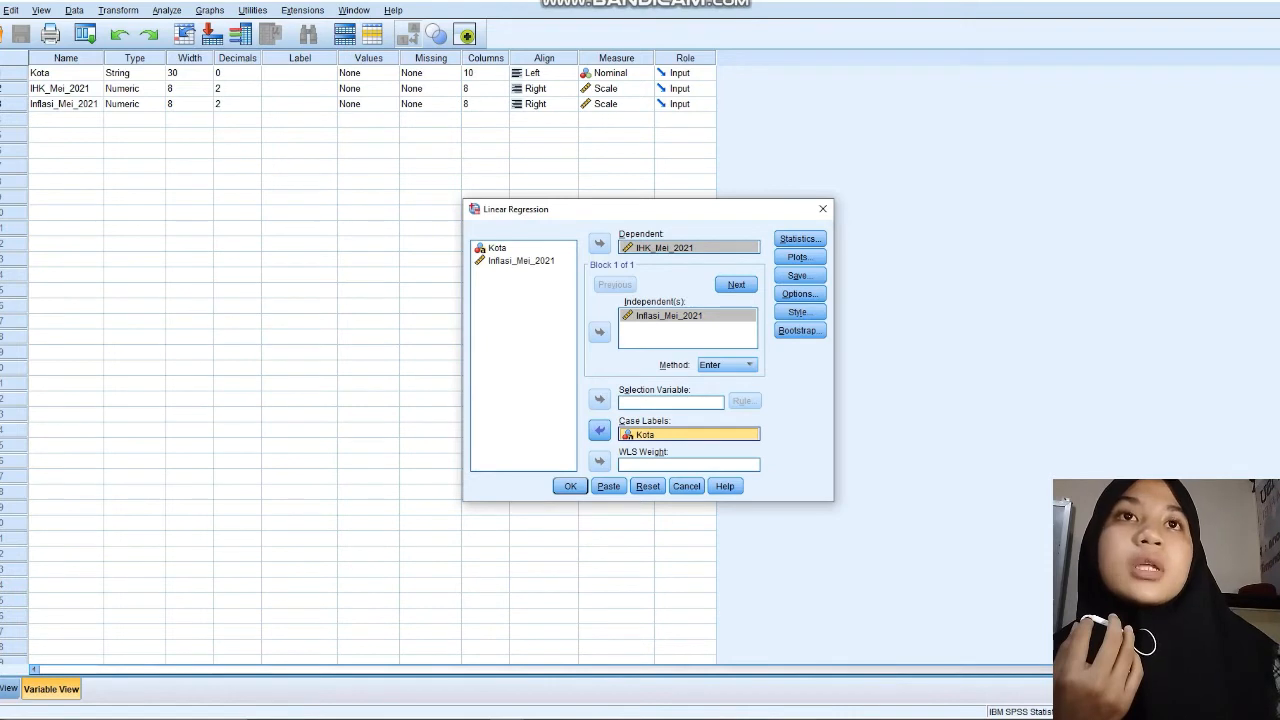
{"action": "left_click", "coordinate": [727, 364]}
{"action": "left_click", "coordinate": [726, 380]}
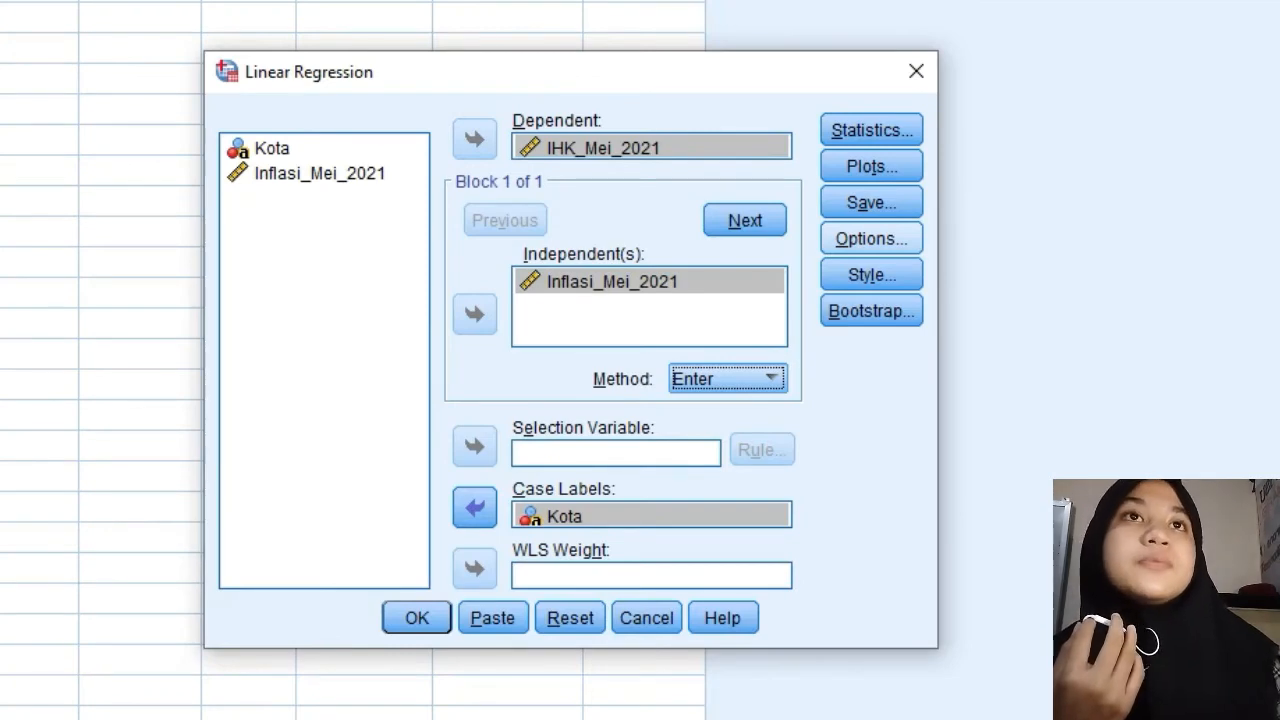
- In the regression options, include the constant in the equation and exclude cases with missing values listwise
{"action": "left_click", "coordinate": [871, 239]}
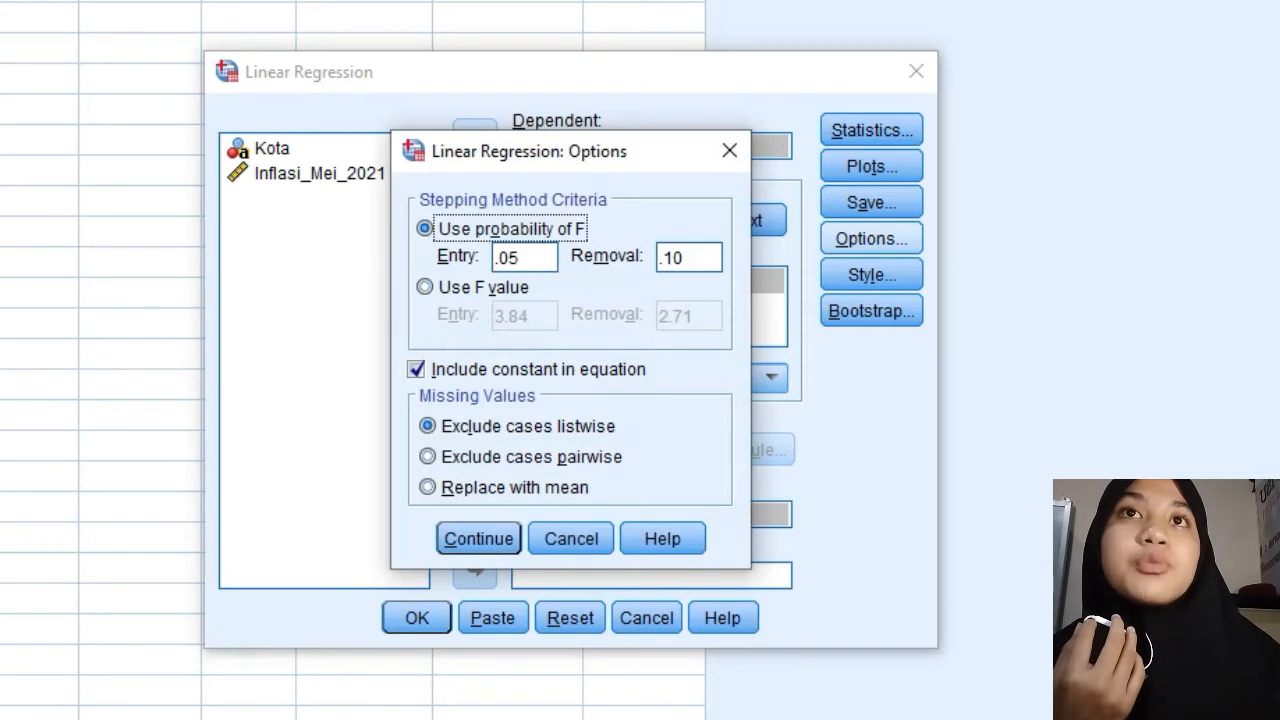
{"action": "left_click", "coordinate": [416, 370]}
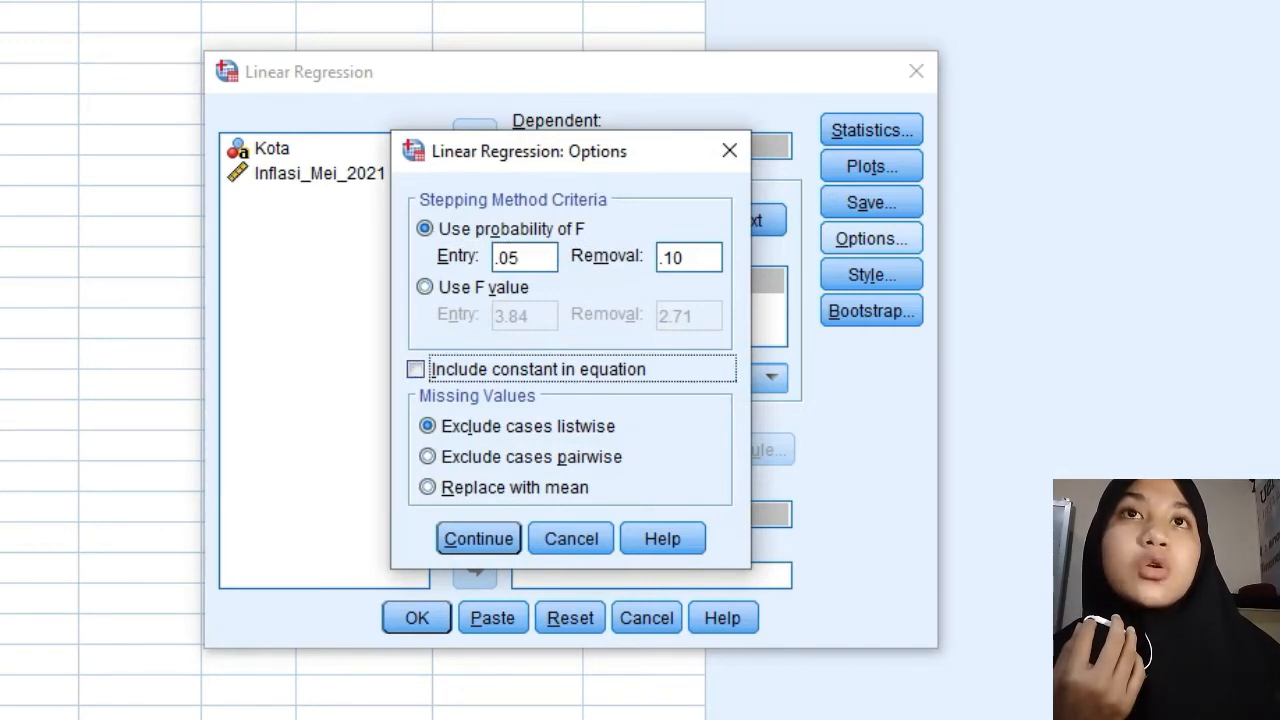
{"action": "left_click", "coordinate": [416, 370]}
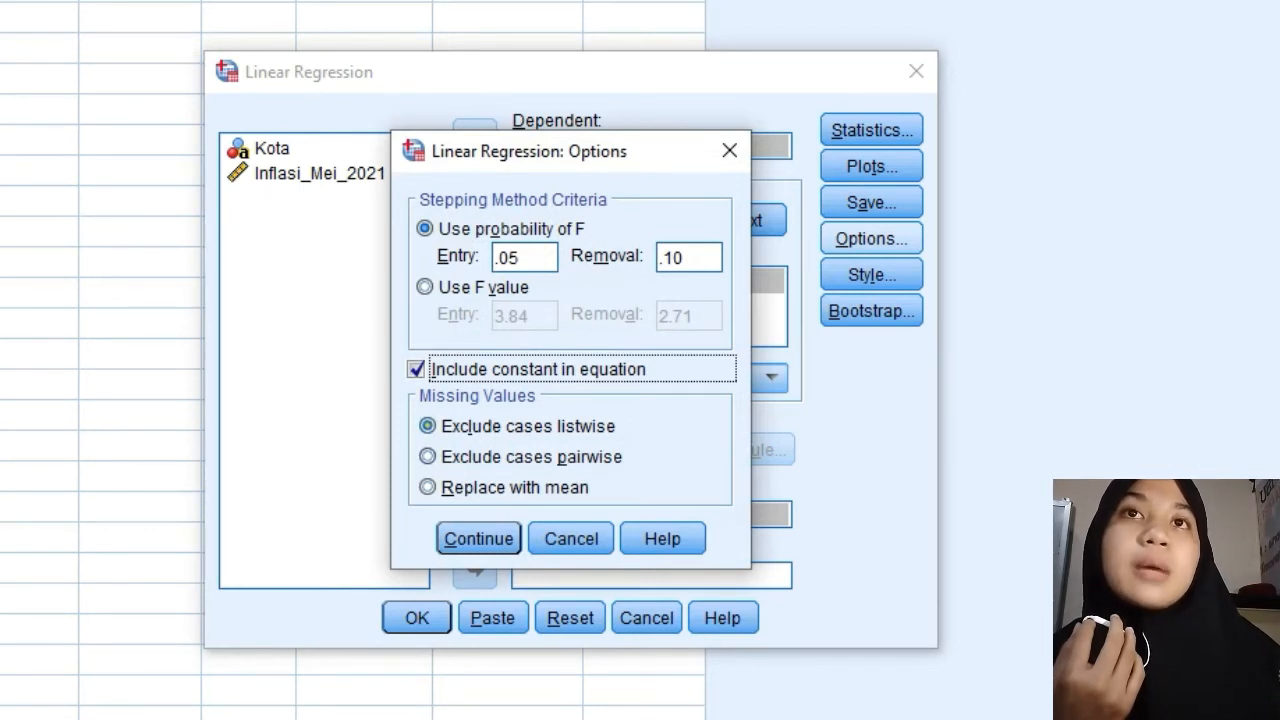
{"action": "left_click", "coordinate": [428, 426]}
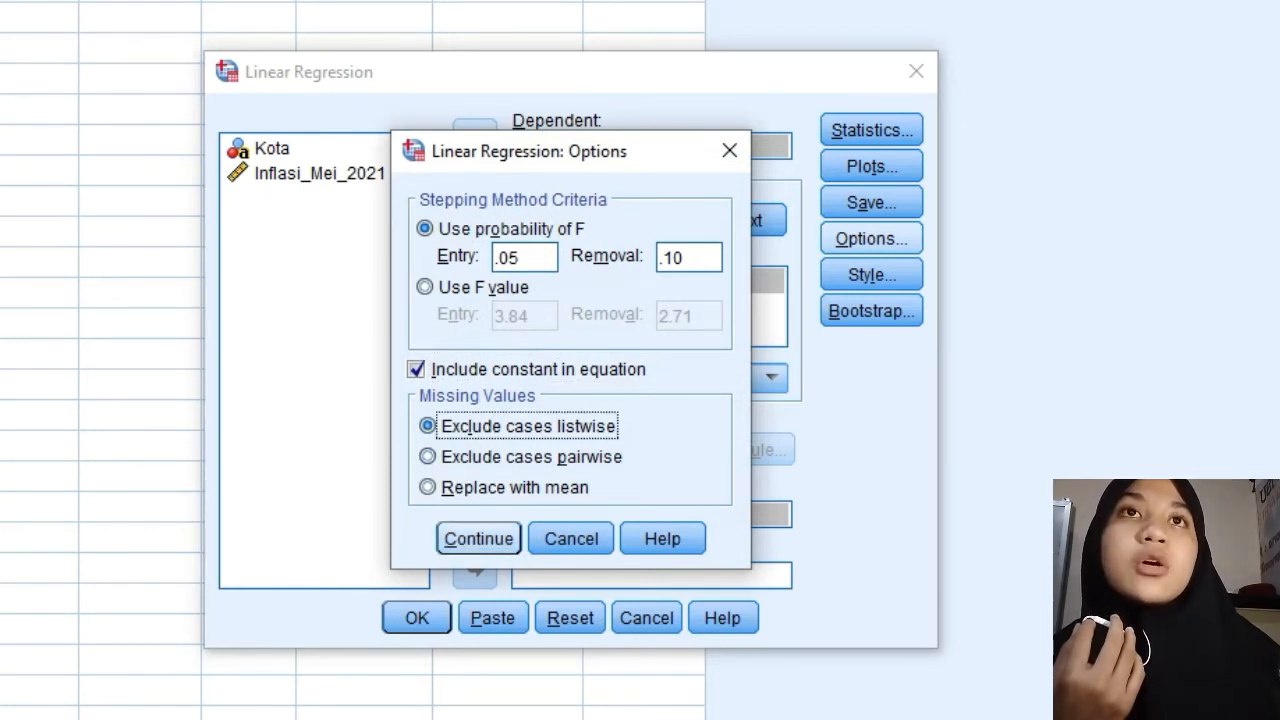
{"action": "left_click", "coordinate": [478, 539]}
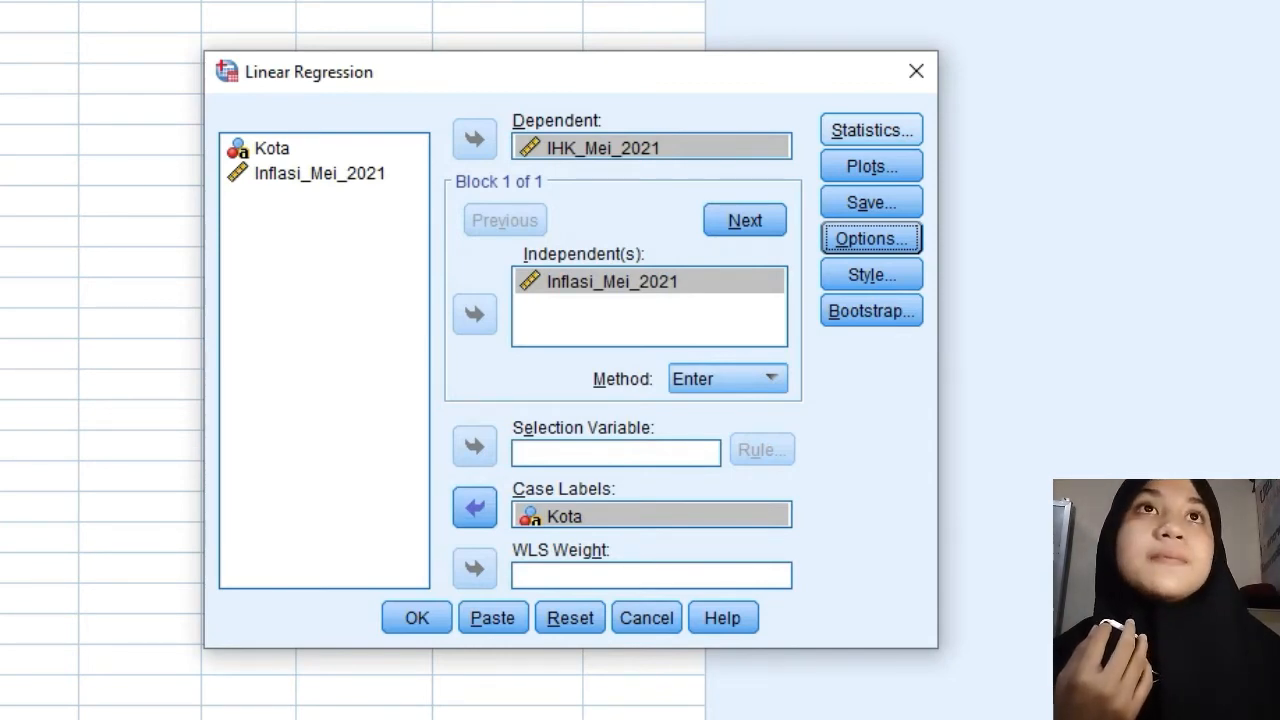
- Set the regression statistics to Estimates, Model fit, Descriptives and Casewise diagnostics for all cases
{"action": "left_click", "coordinate": [871, 130]}
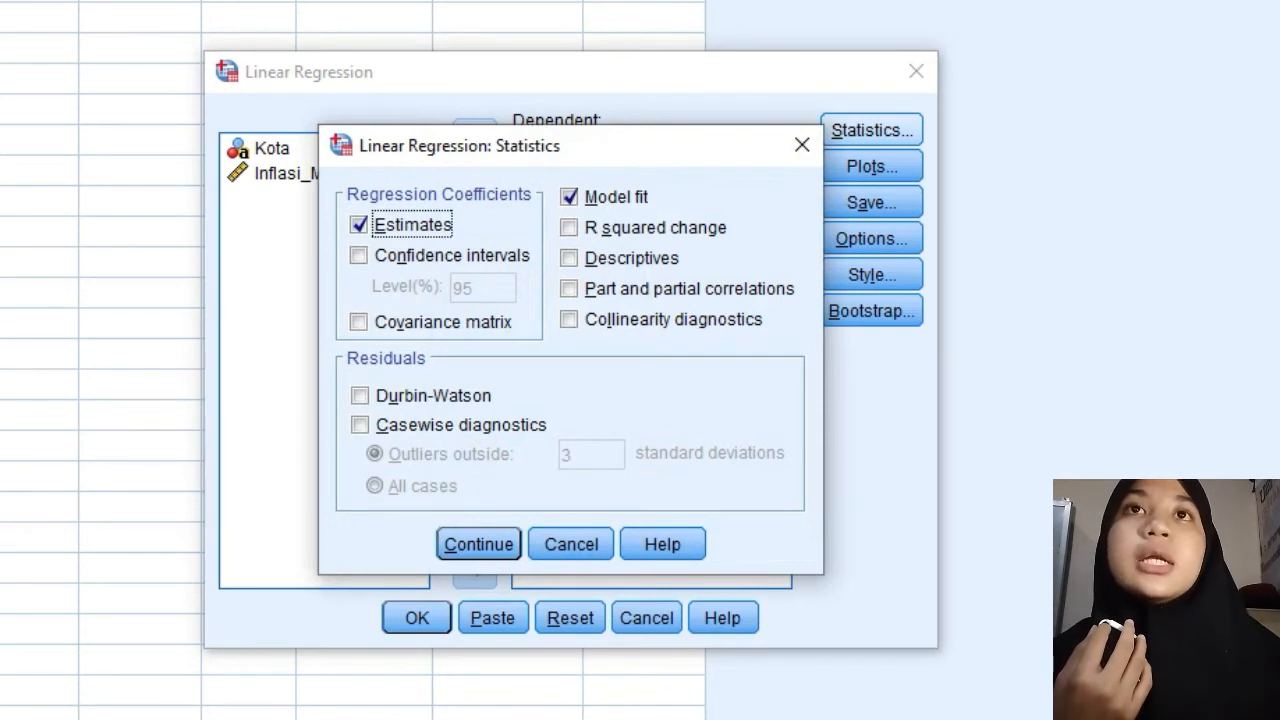
{"action": "left_click", "coordinate": [359, 225]}
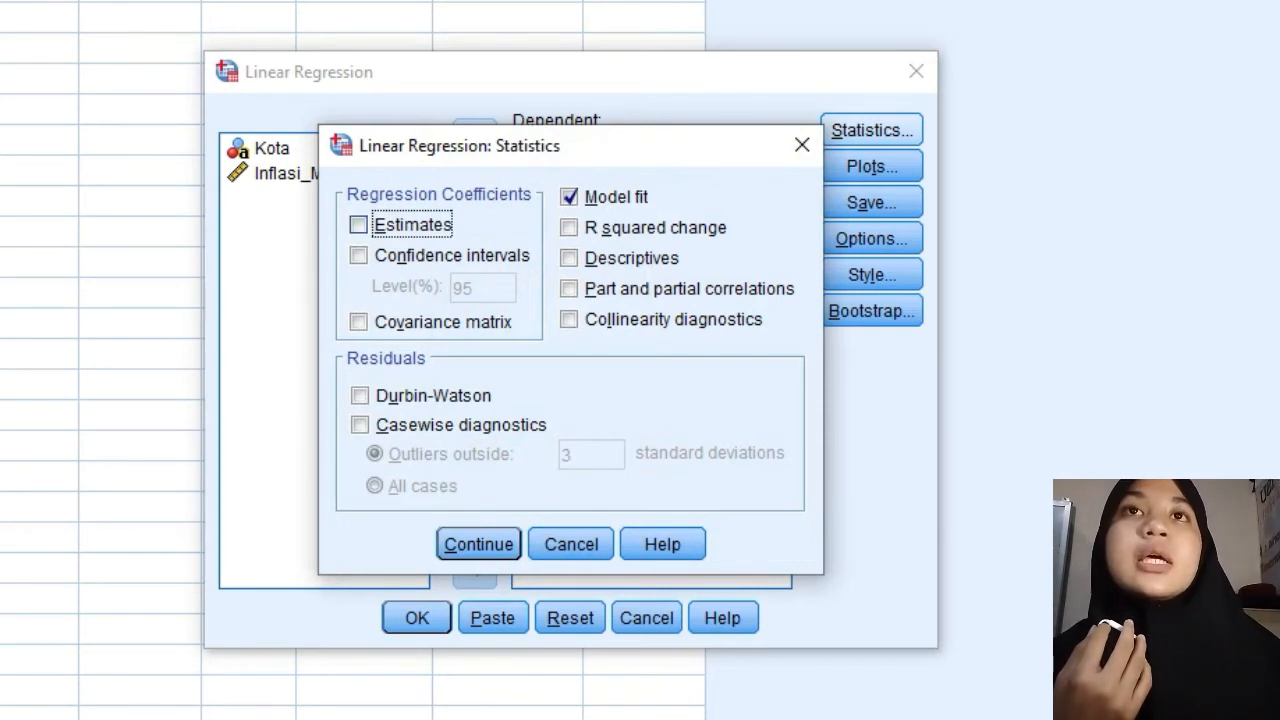
{"action": "left_click", "coordinate": [359, 225]}
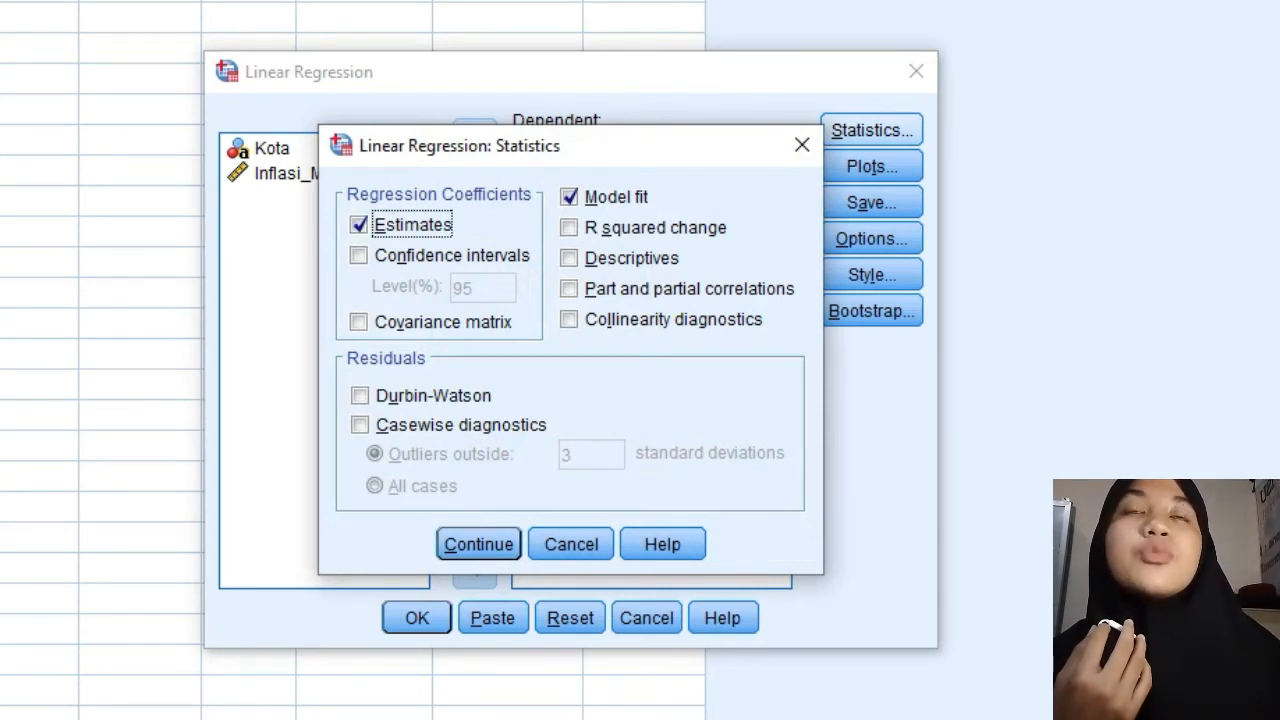
{"action": "left_click", "coordinate": [569, 197]}
{"action": "left_click", "coordinate": [569, 197]}
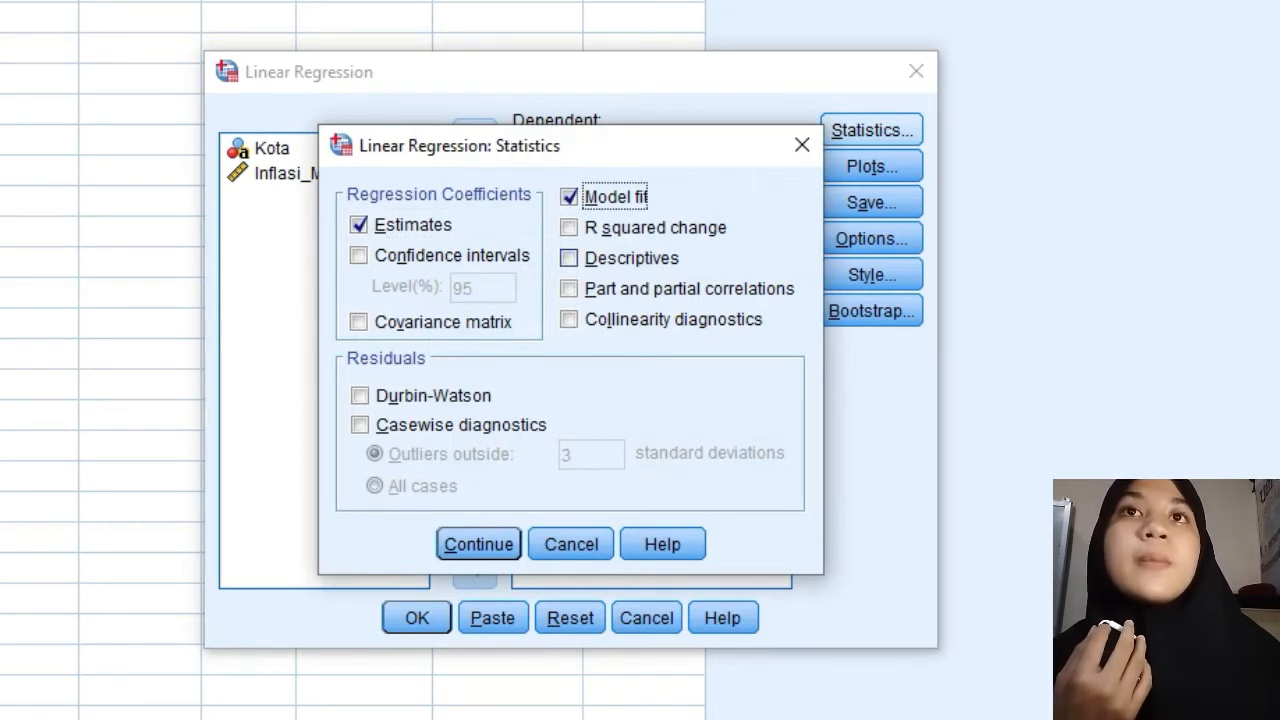
{"action": "left_click", "coordinate": [569, 258]}
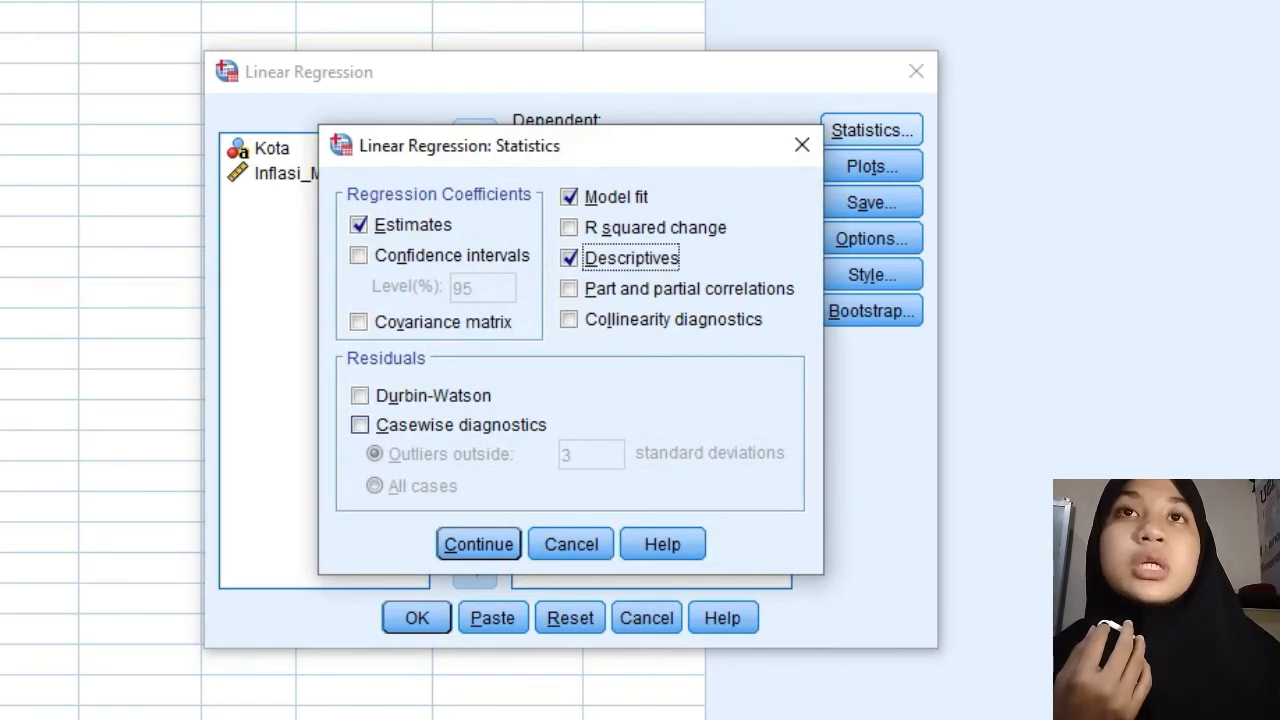
{"action": "left_click", "coordinate": [359, 424]}
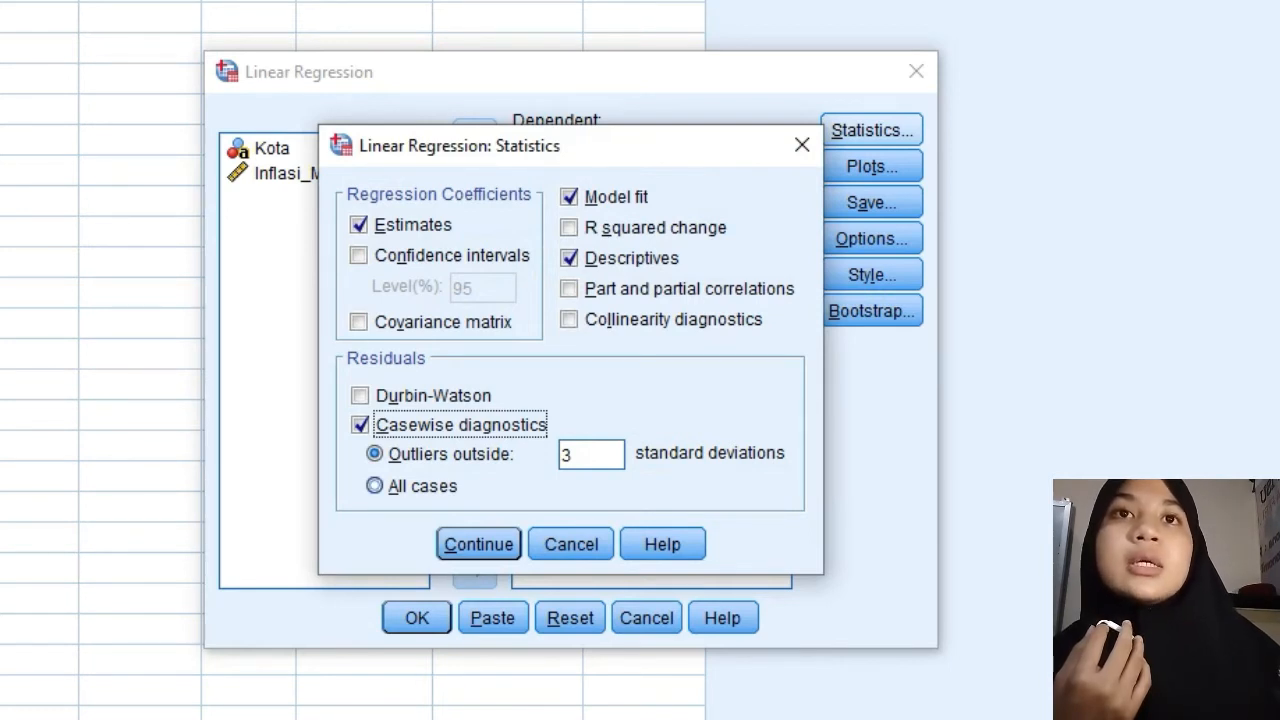
{"action": "left_click", "coordinate": [374, 486]}
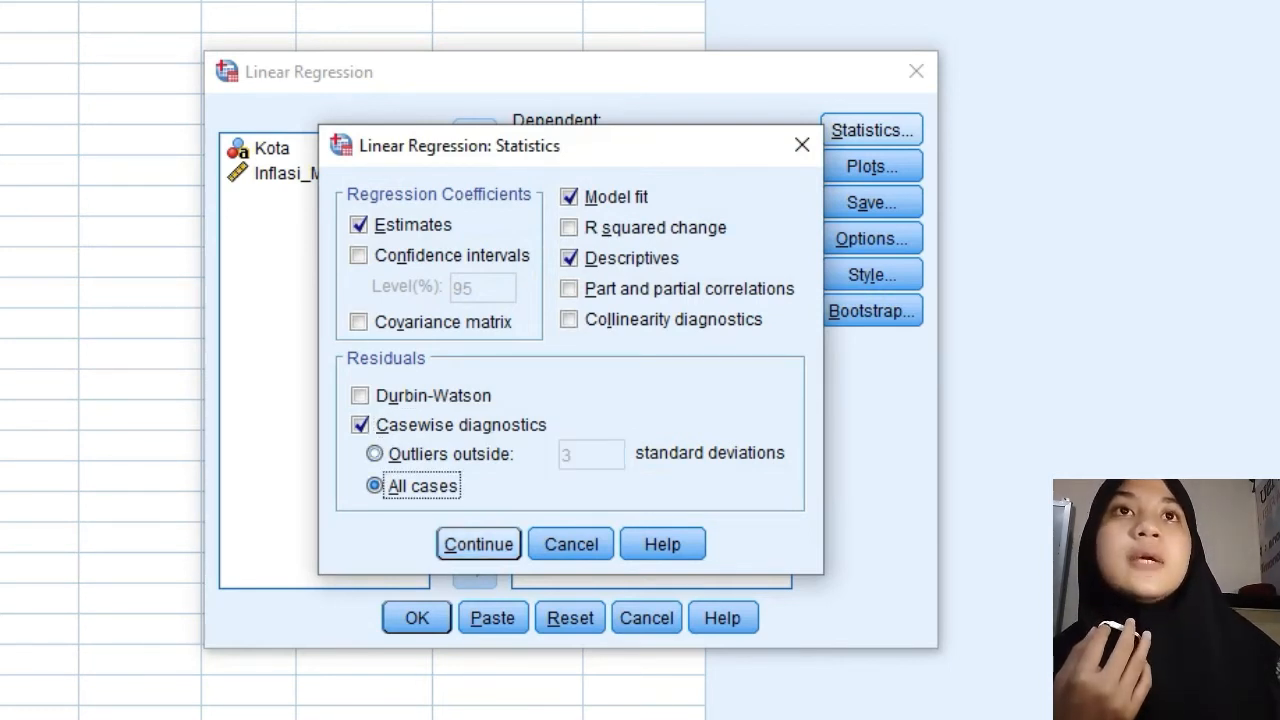
{"action": "left_click", "coordinate": [479, 544]}
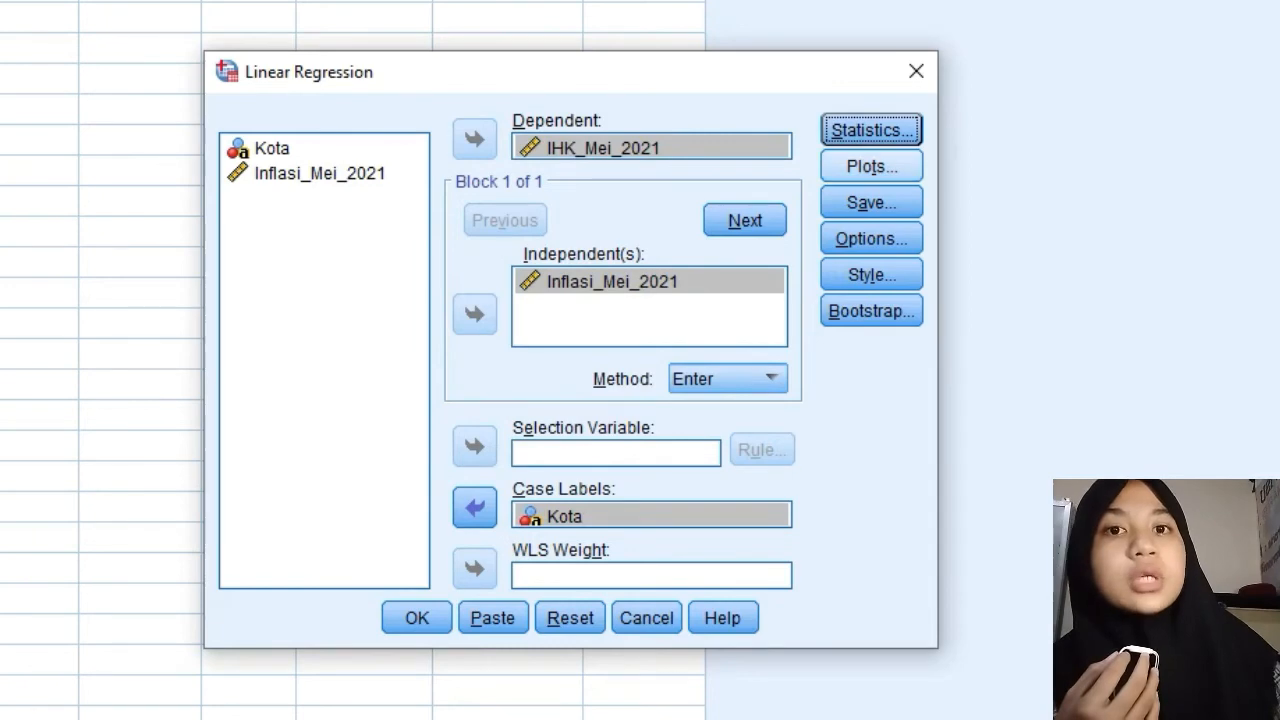
- Define the first regression scatterplot with *SDRESID on the Y-axis and *ZPRED on the X-axis
{"action": "left_click", "coordinate": [869, 168]}
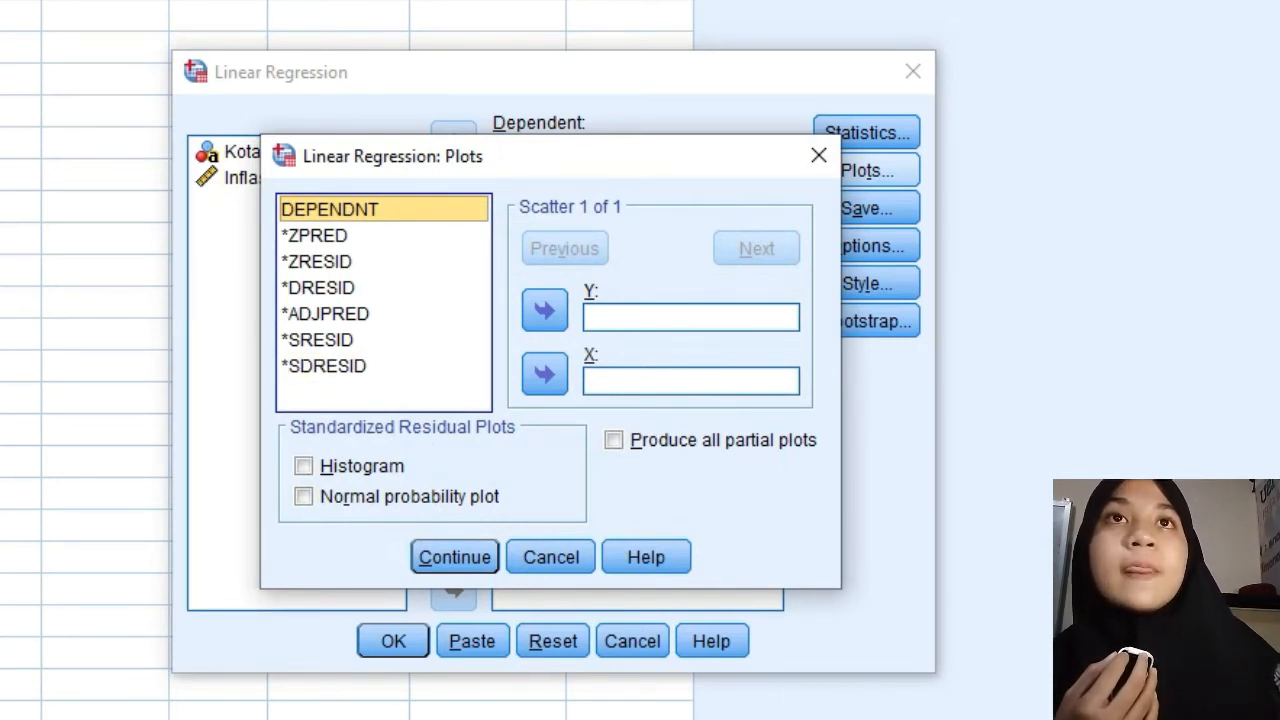
{"action": "left_click", "coordinate": [323, 366]}
{"action": "left_click", "coordinate": [544, 310]}
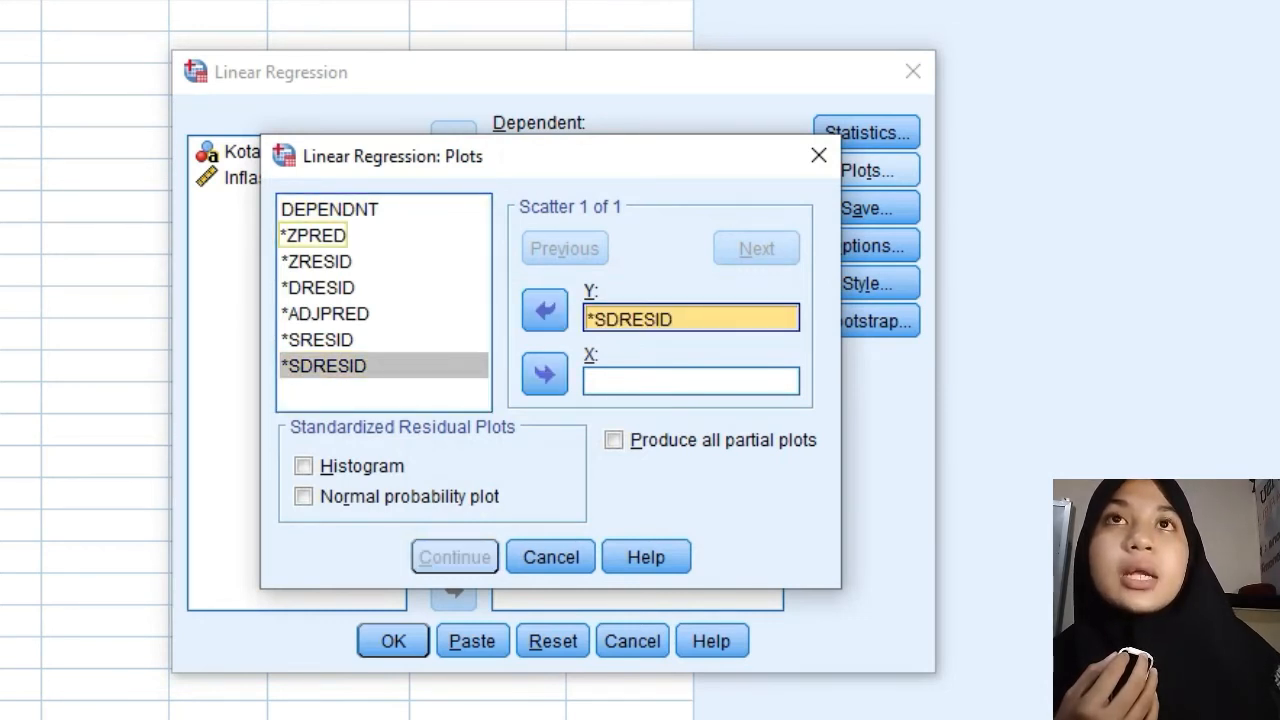
{"action": "left_click", "coordinate": [314, 236]}
{"action": "left_click", "coordinate": [544, 374]}
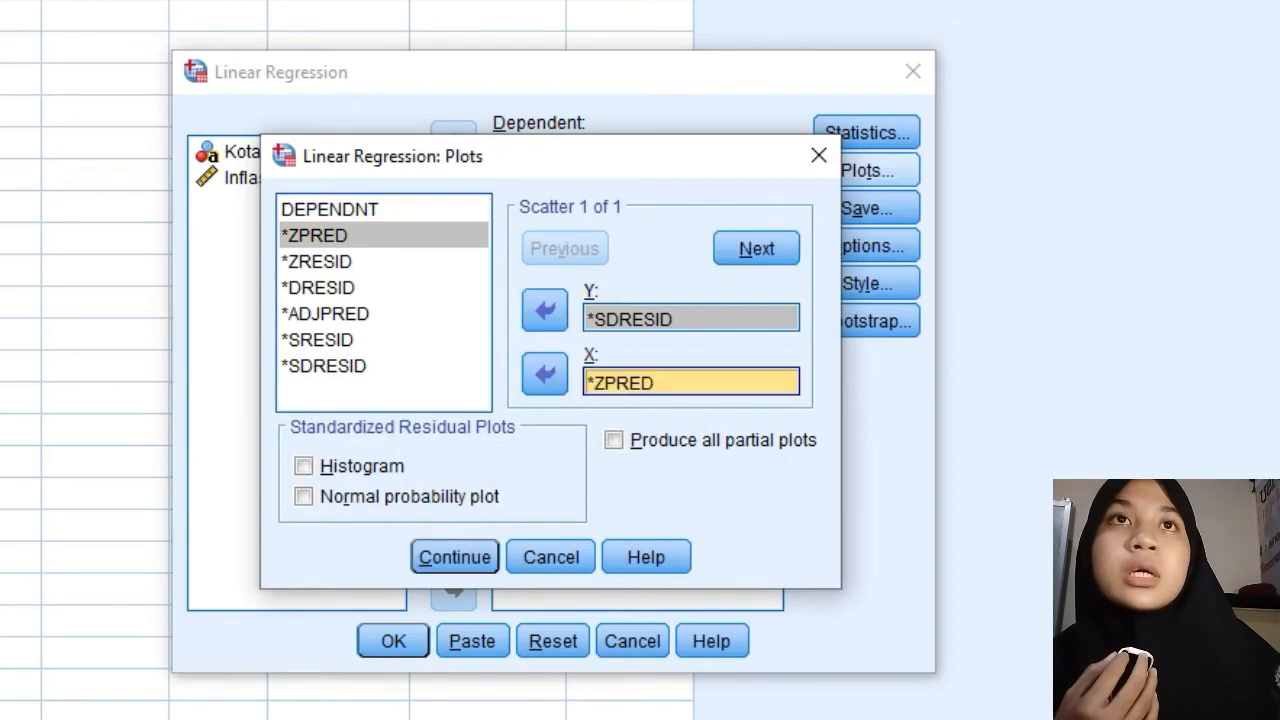
- Add a second regression scatterplot with *ZPRED on the Y-axis and DEPENDNT on the X-axis
{"action": "left_click", "coordinate": [757, 248]}
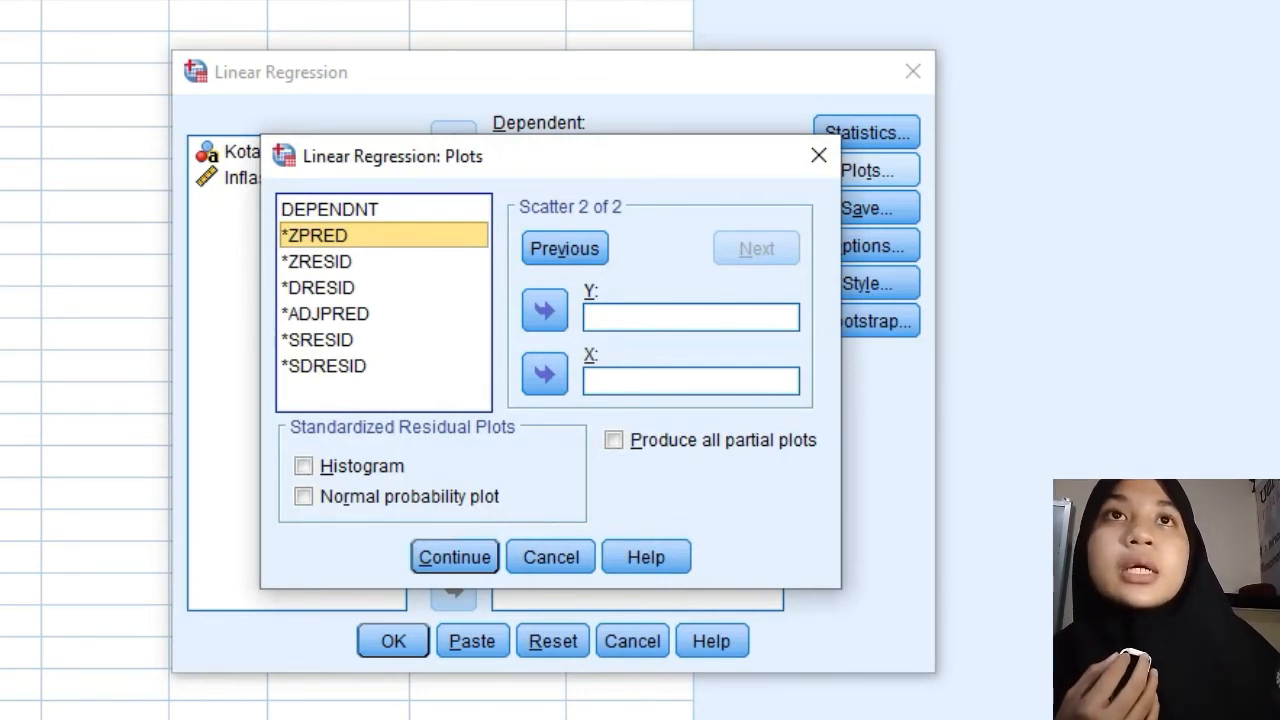
{"action": "left_click", "coordinate": [545, 310]}
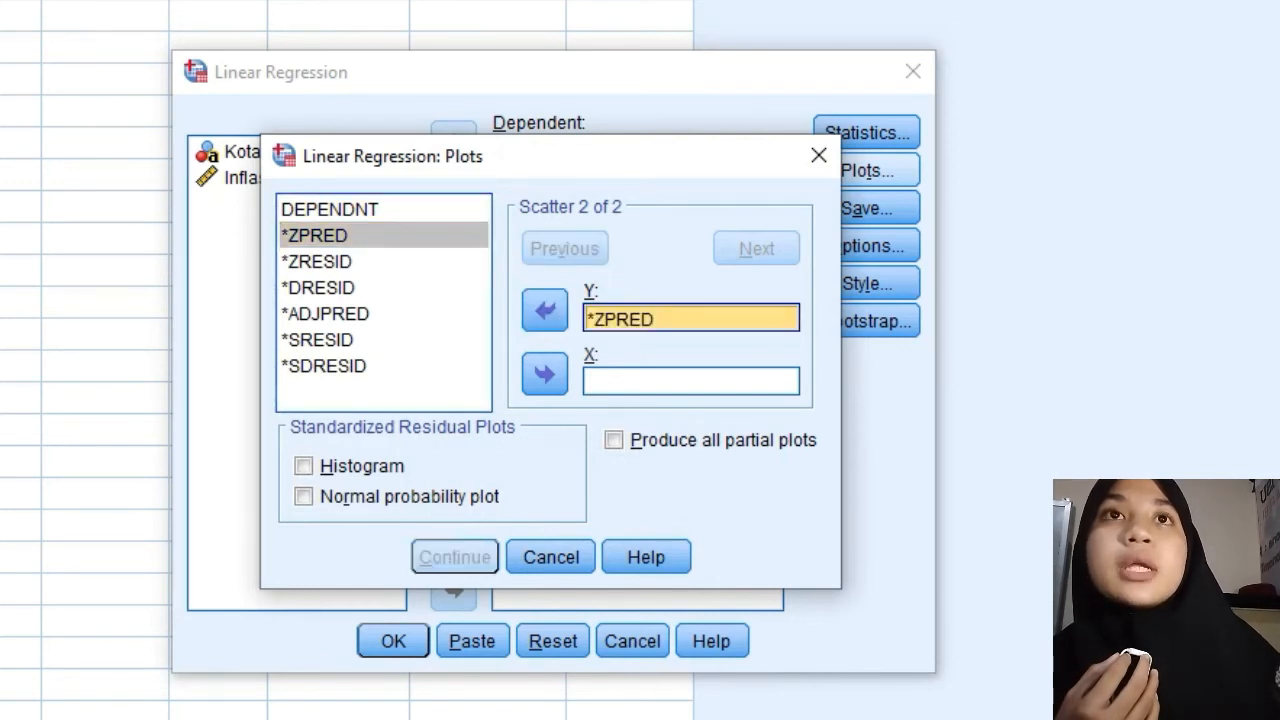
{"action": "left_click", "coordinate": [330, 209]}
{"action": "left_click", "coordinate": [545, 374]}
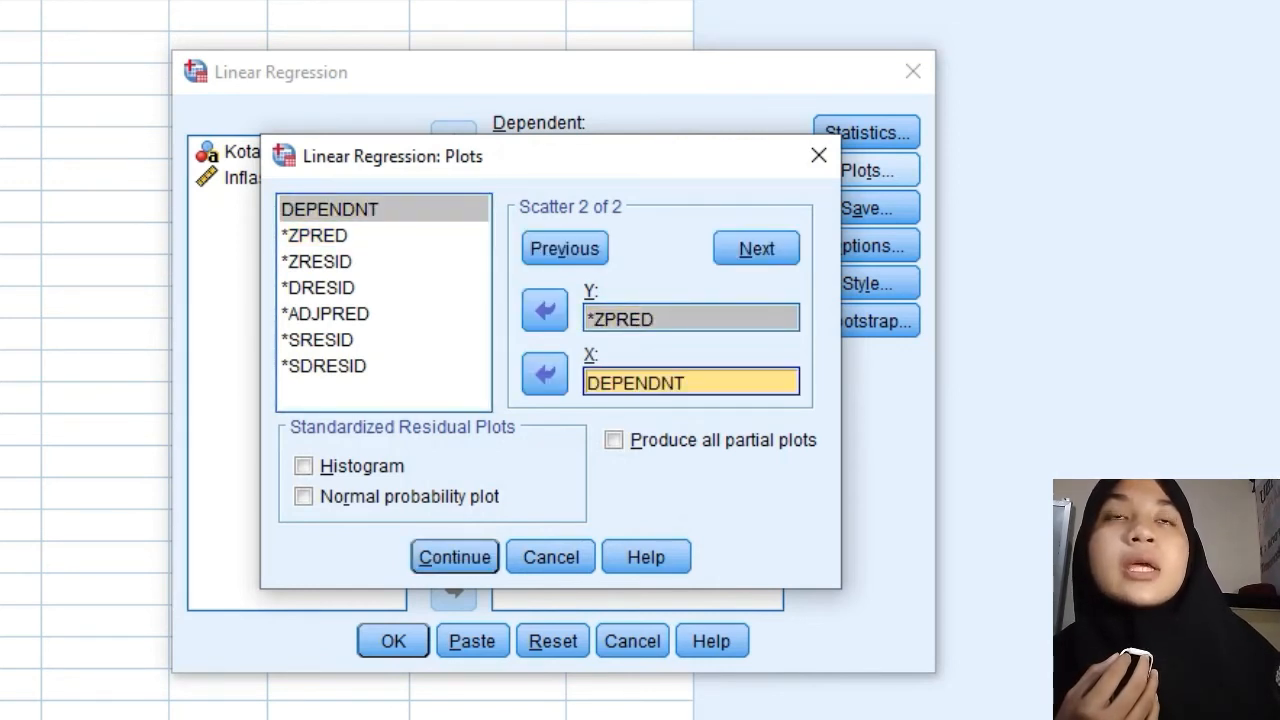
- Store the second scatterplot and include a normal probability plot of the standardized residuals in the plot settings
{"action": "left_click", "coordinate": [756, 248]}
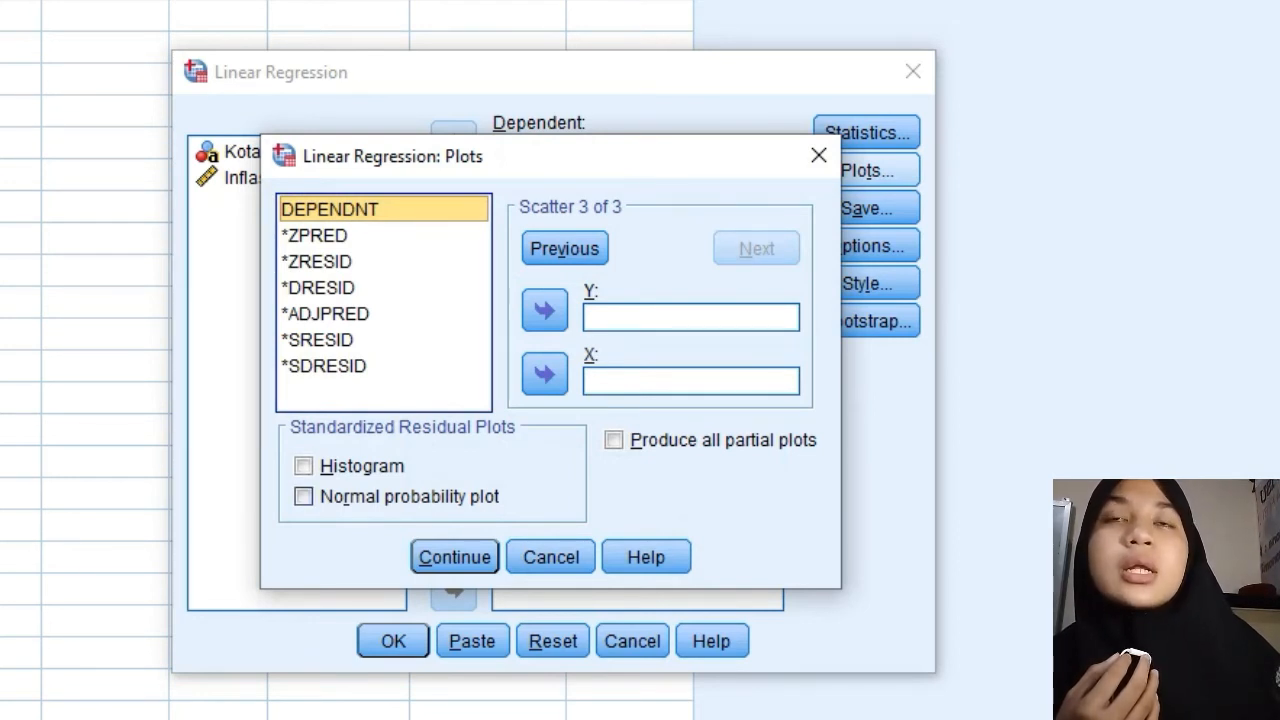
{"action": "left_click", "coordinate": [304, 497]}
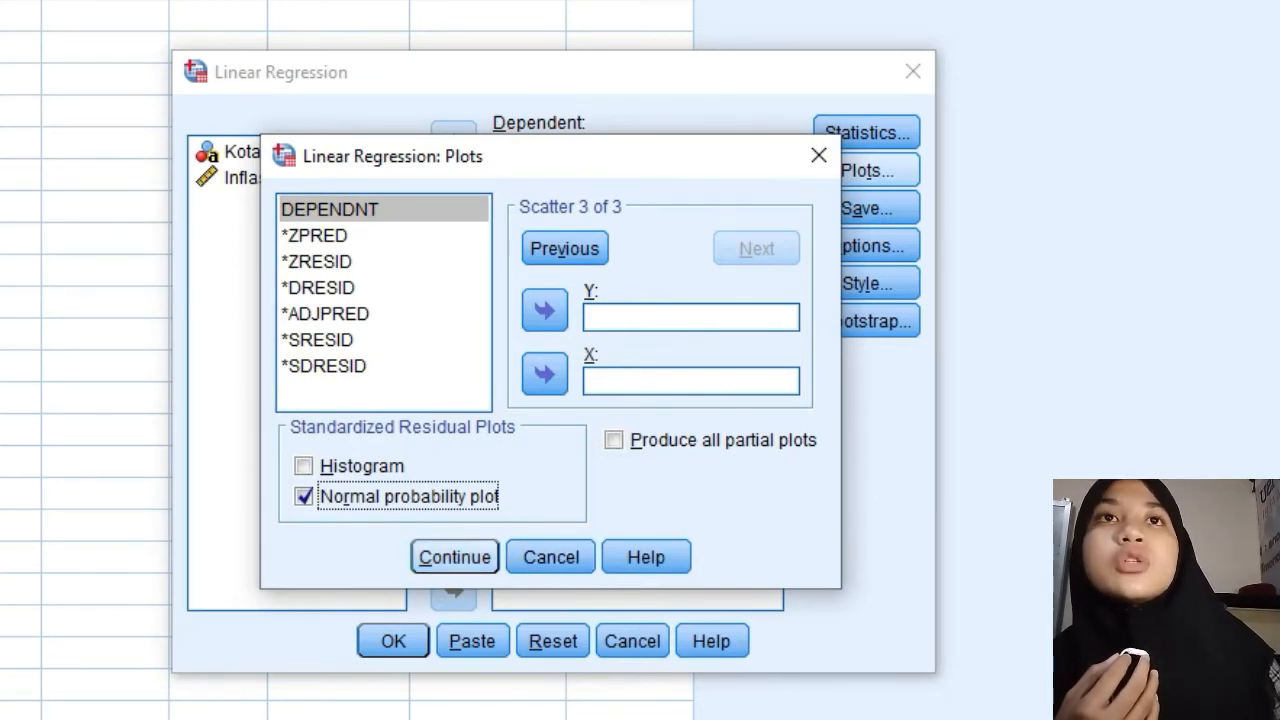
{"action": "key", "text": "Return"}
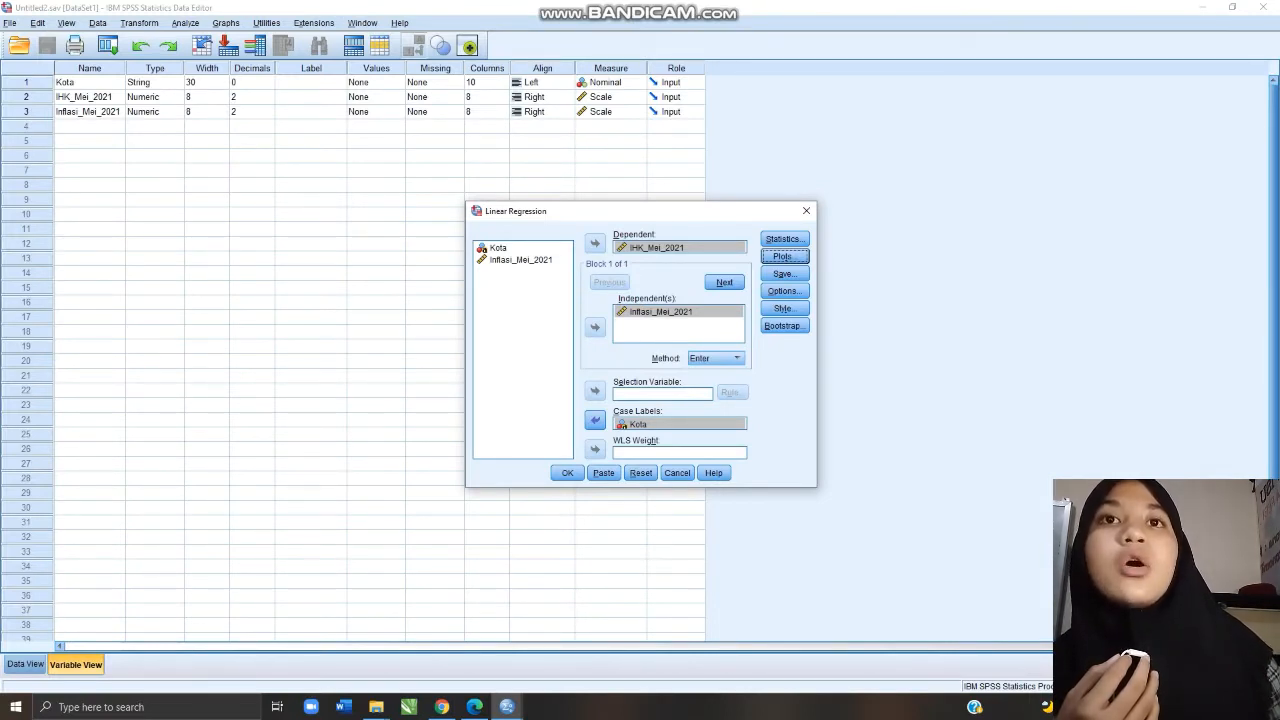
- Run the linear regression and examine its tables, normal P-P plot and scatterplots in the output
{"action": "left_click", "coordinate": [567, 472]}
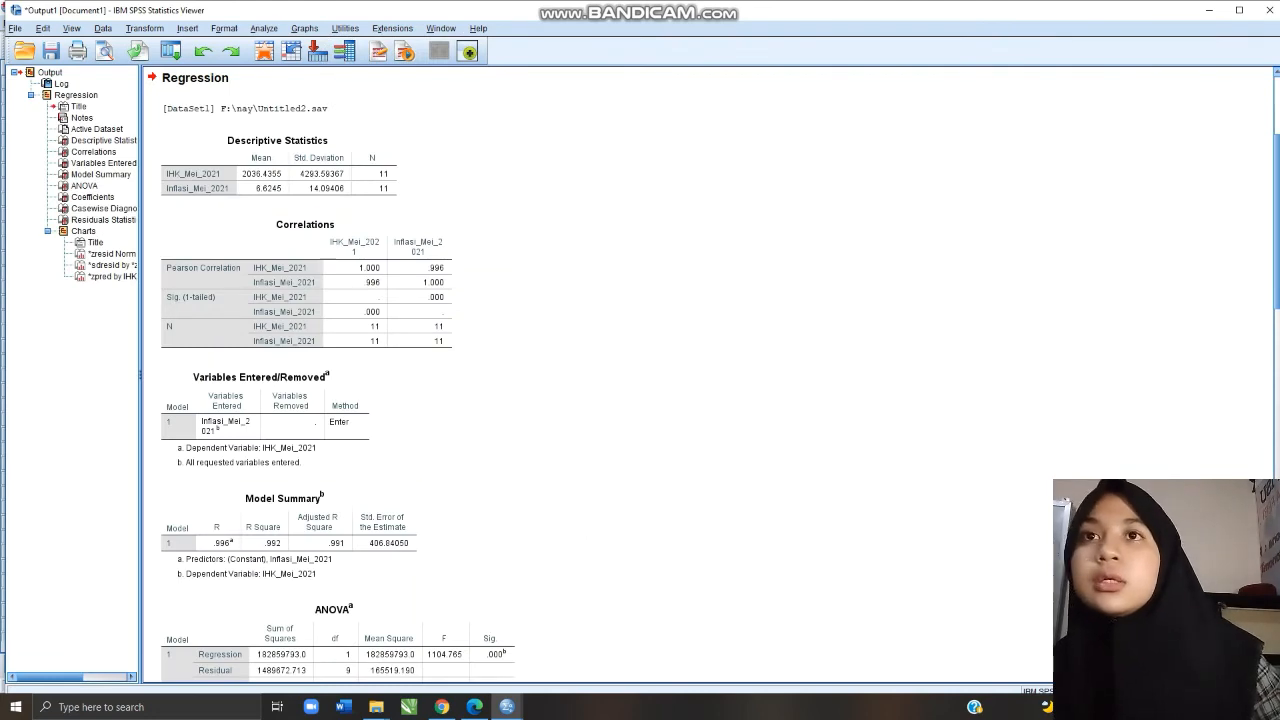
{"action": "scroll", "coordinate": [465, 510], "scroll_direction": "down", "scroll_amount": 3}
{"action": "scroll", "coordinate": [440, 530], "scroll_direction": "down", "scroll_amount": 20}
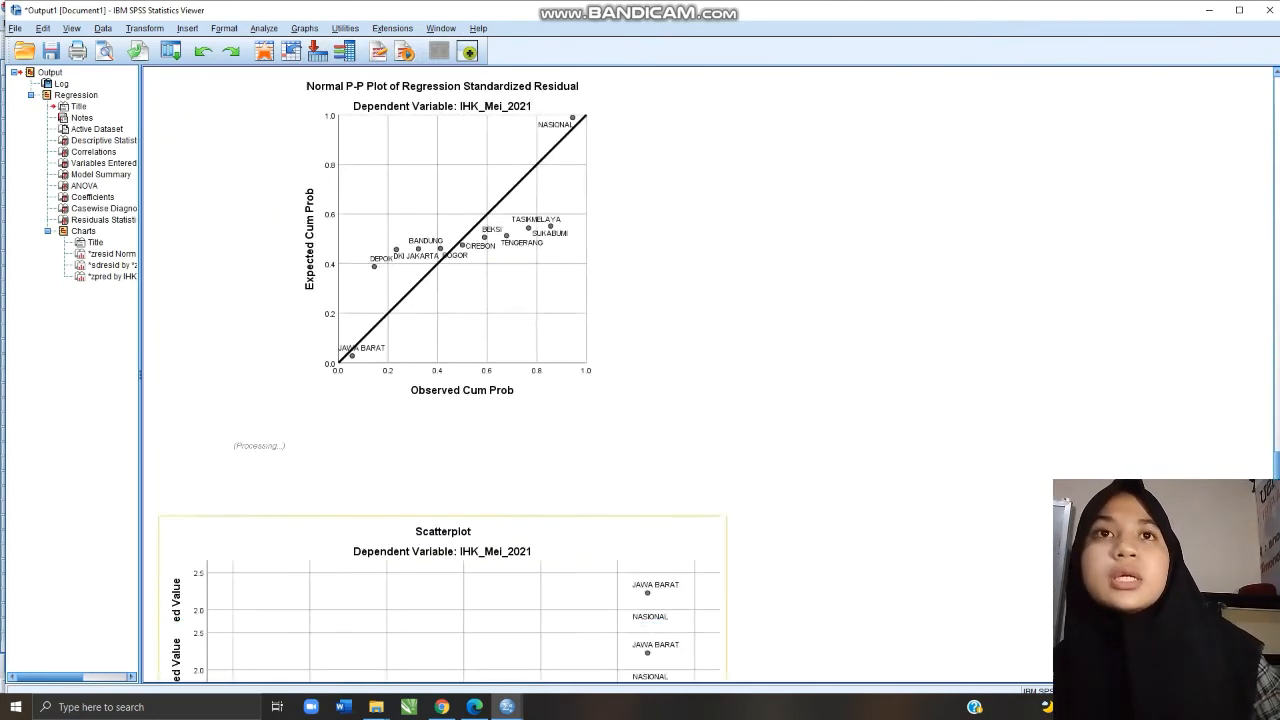
{"action": "scroll", "coordinate": [440, 370], "scroll_direction": "down", "scroll_amount": 3}
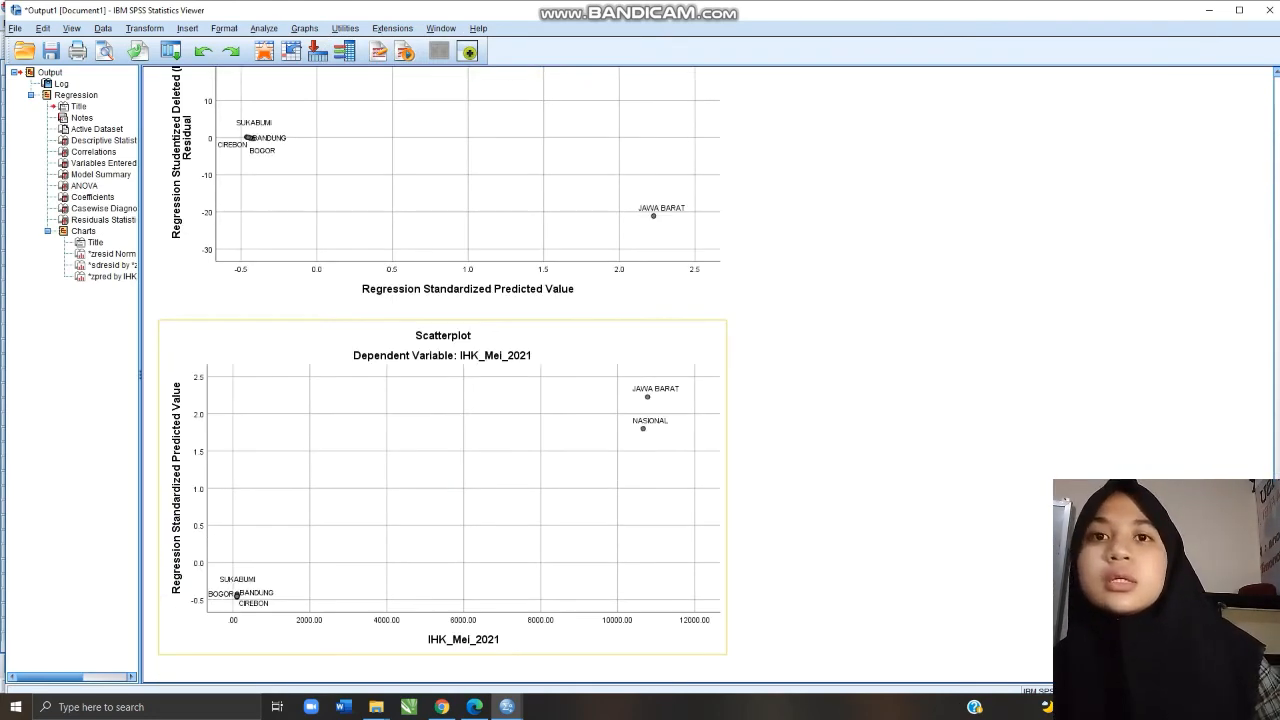
{"action": "scroll", "coordinate": [492, 534], "scroll_direction": "up", "scroll_amount": 10}
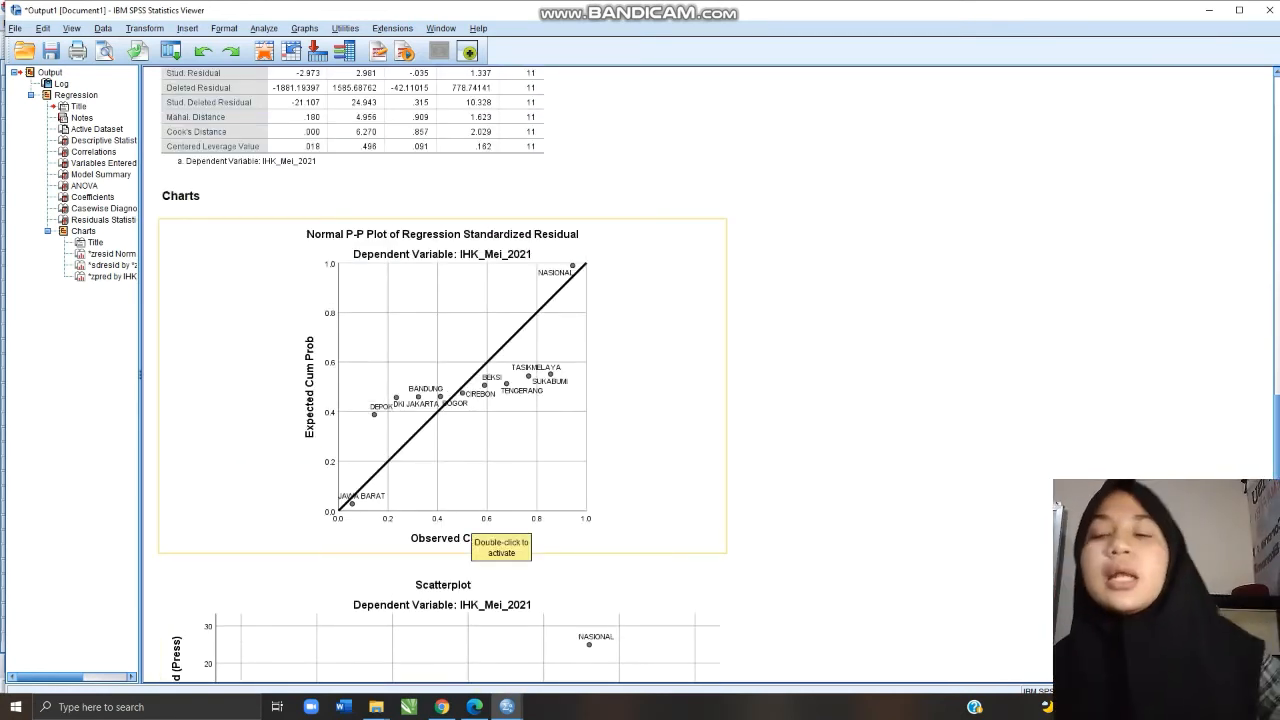
- Review the regression output again from the syntax log and descriptive statistics down to the casewise diagnostics, residuals statistics and charts
{"action": "scroll", "coordinate": [492, 534], "scroll_direction": "up", "scroll_amount": 15}
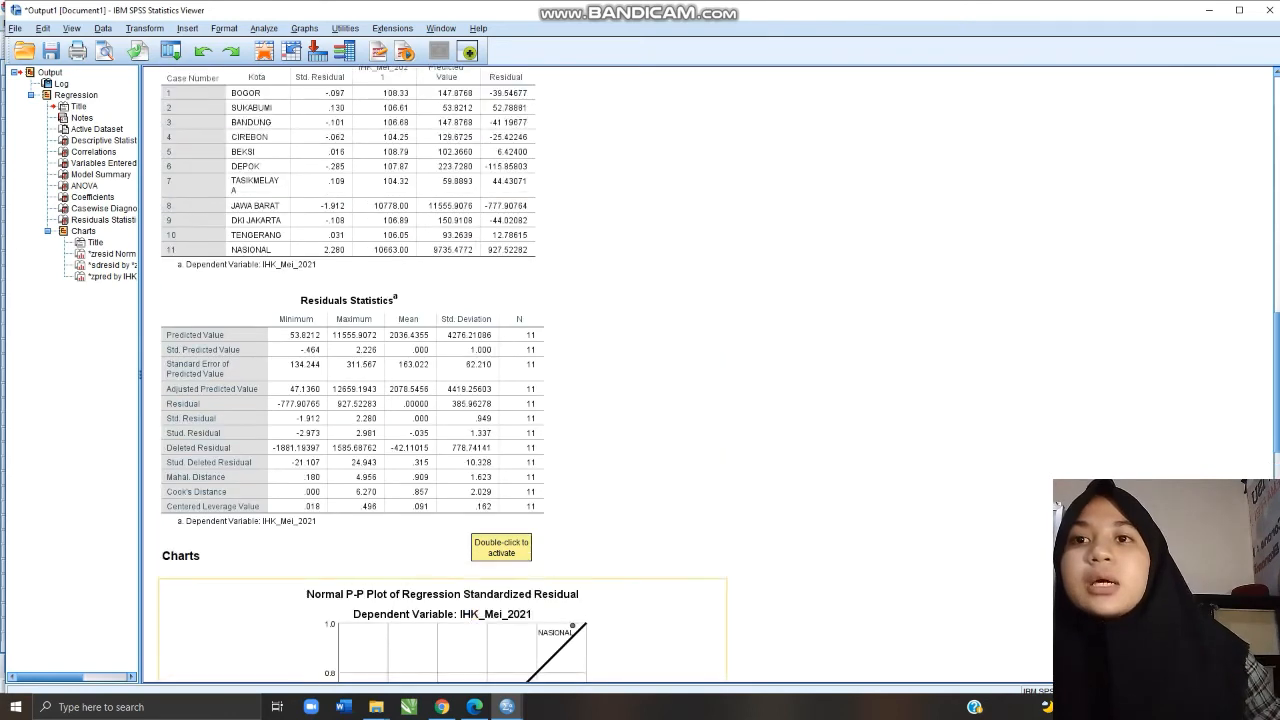
{"action": "scroll", "coordinate": [492, 534], "scroll_direction": "up", "scroll_amount": 3}
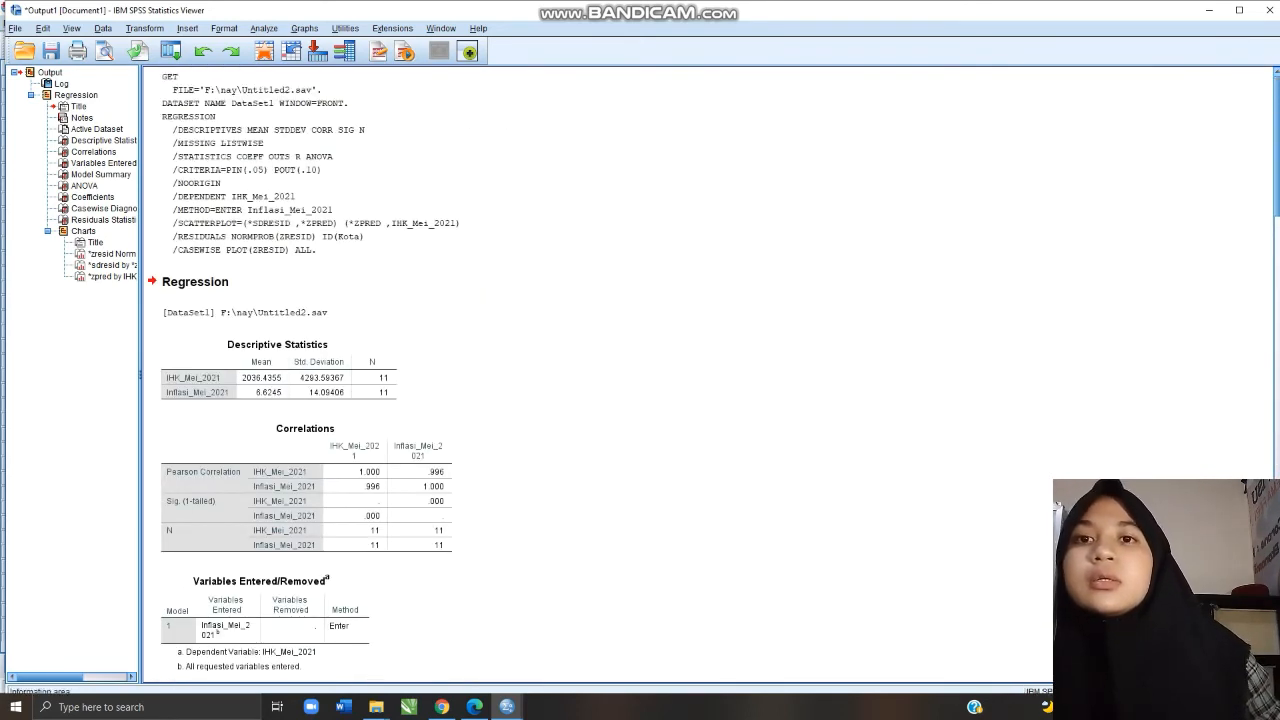
{"action": "mouse_move", "coordinate": [474, 707]}
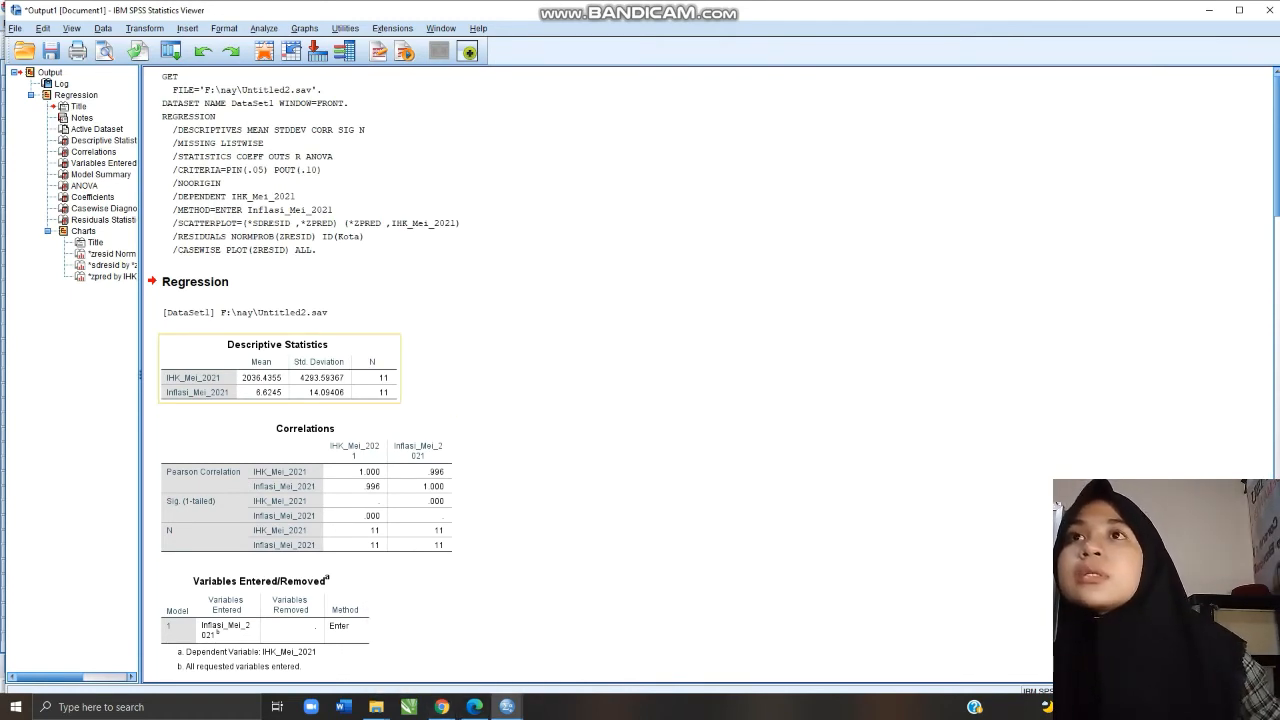
{"action": "scroll", "coordinate": [270, 385], "scroll_direction": "down", "scroll_amount": 15}
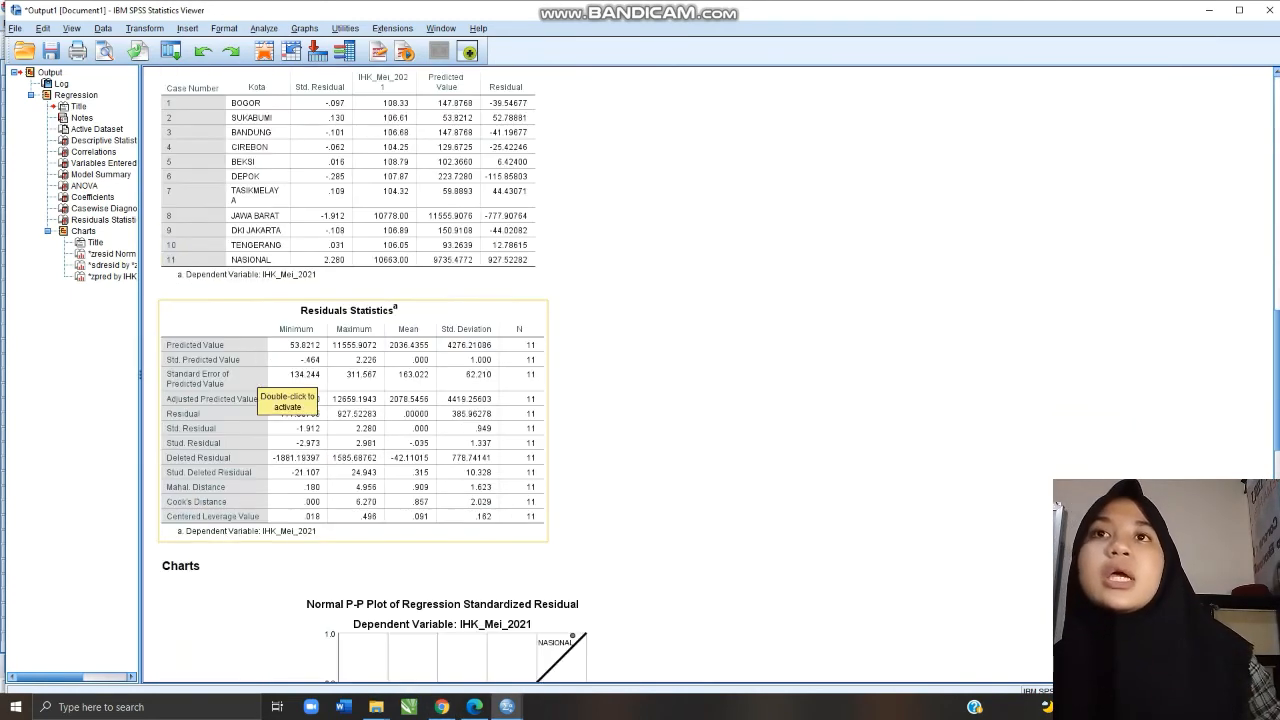
{"action": "scroll", "coordinate": [270, 390], "scroll_direction": "down", "scroll_amount": 6}
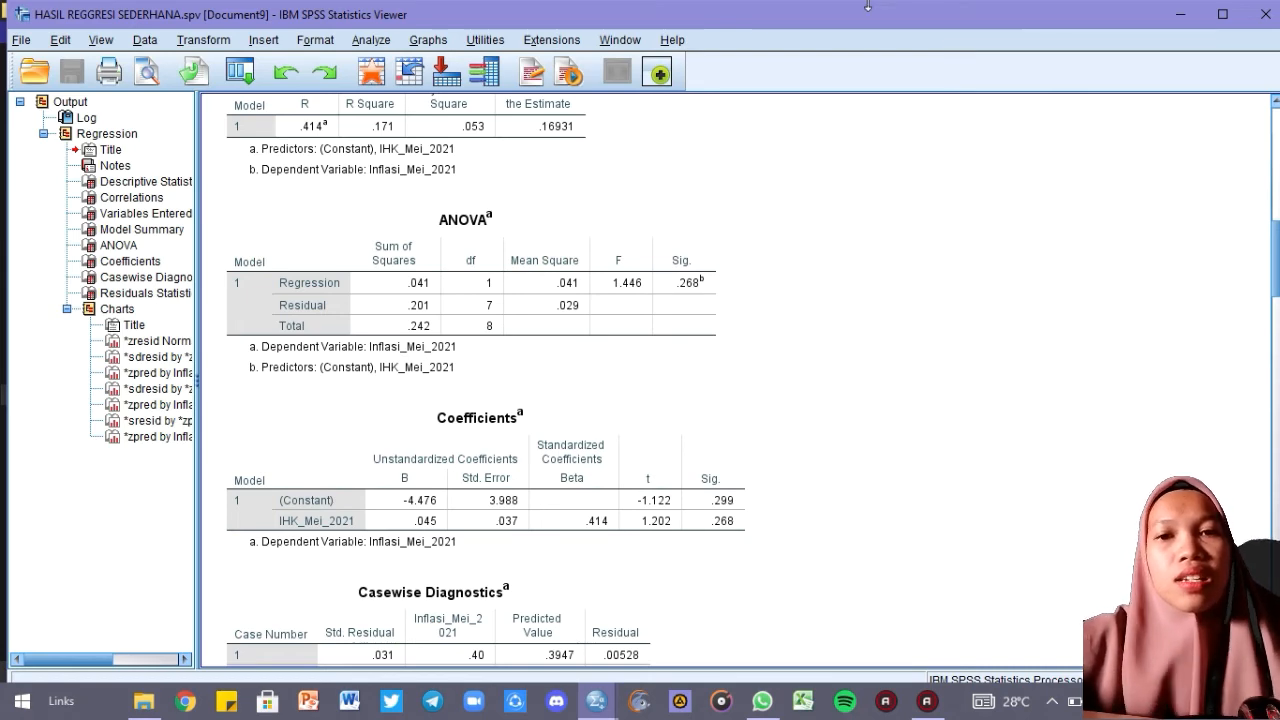
- Examine the Descriptive Statistics, Correlations, Variables Entered/Removed, Model Summary and ANOVA tables in the HASIL REGGRESI SEDERHANA.spv output
{"action": "scroll", "coordinate": [800, 272], "scroll_direction": "up", "scroll_amount": 8}
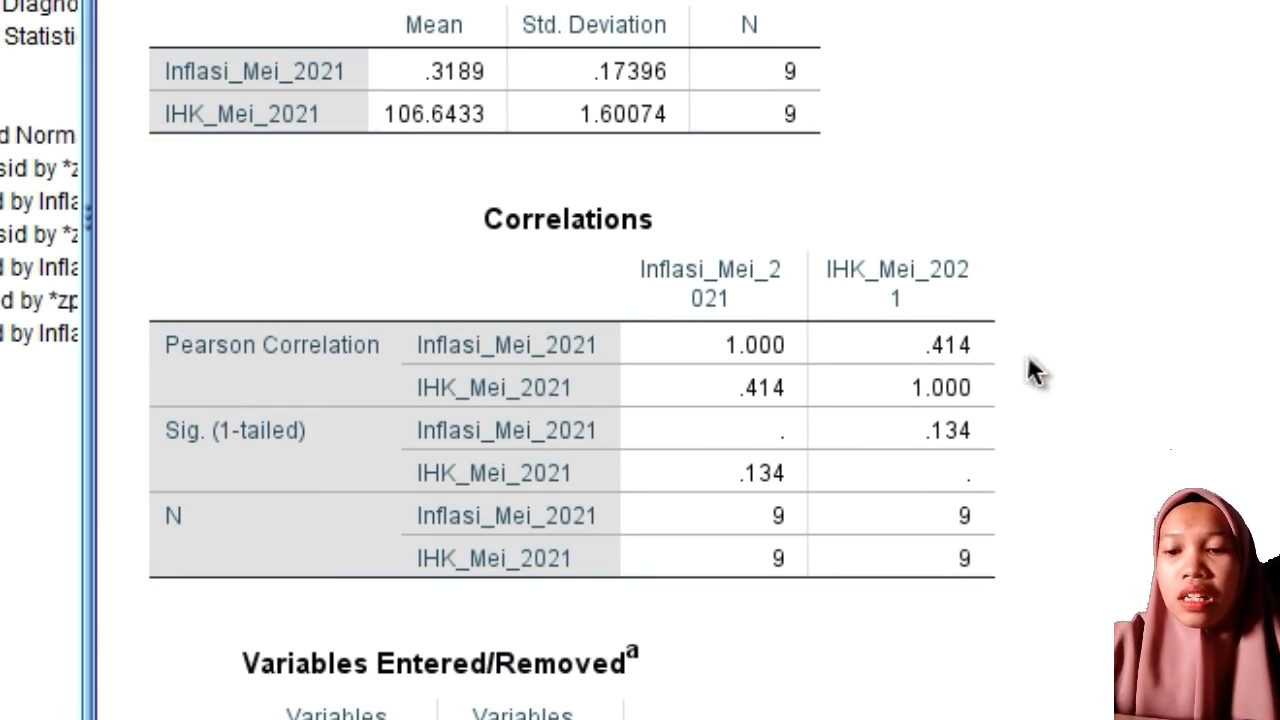
{"action": "left_click", "coordinate": [848, 238]}
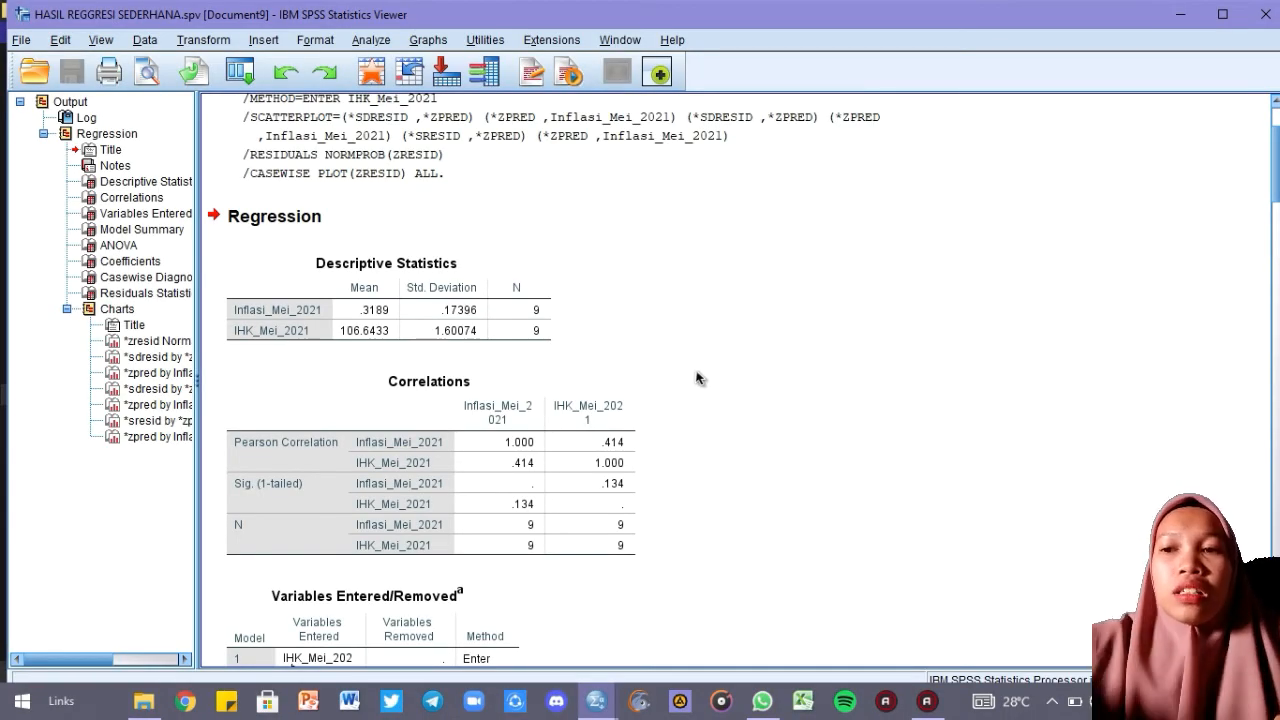
{"action": "scroll", "coordinate": [684, 392], "scroll_direction": "down", "scroll_amount": 5}
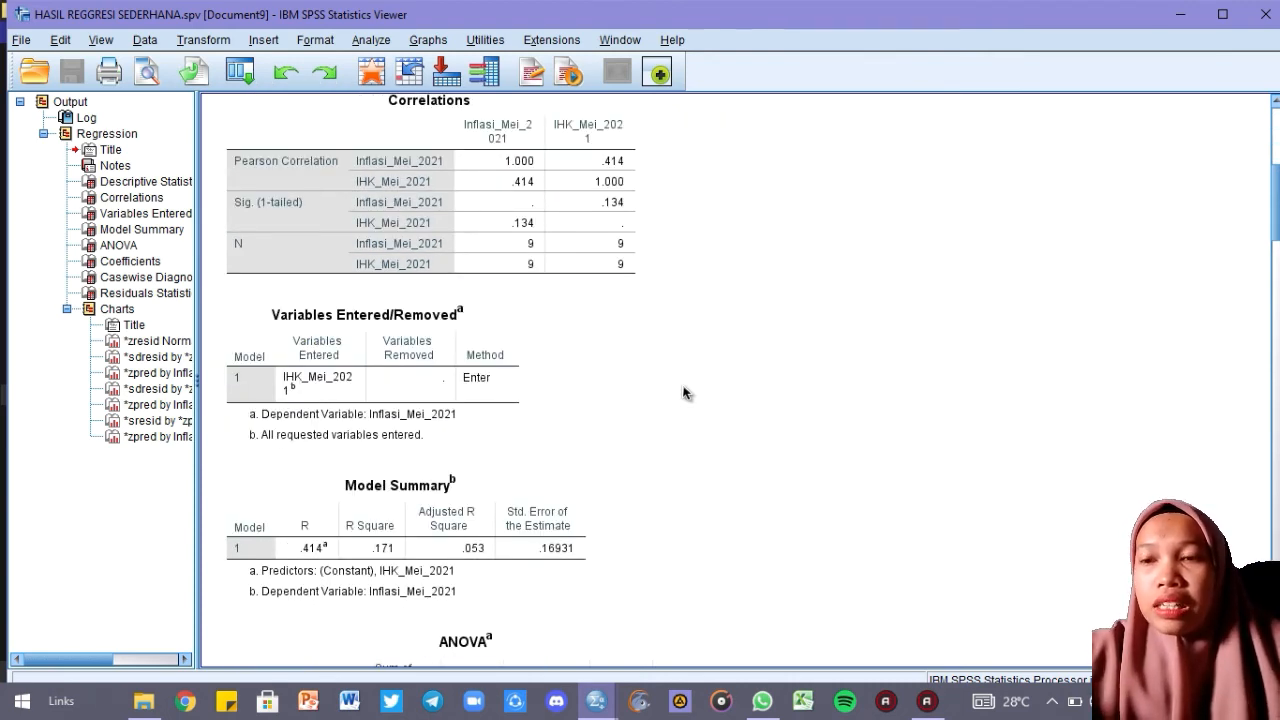
{"action": "scroll", "coordinate": [684, 392], "scroll_direction": "down", "scroll_amount": 3}
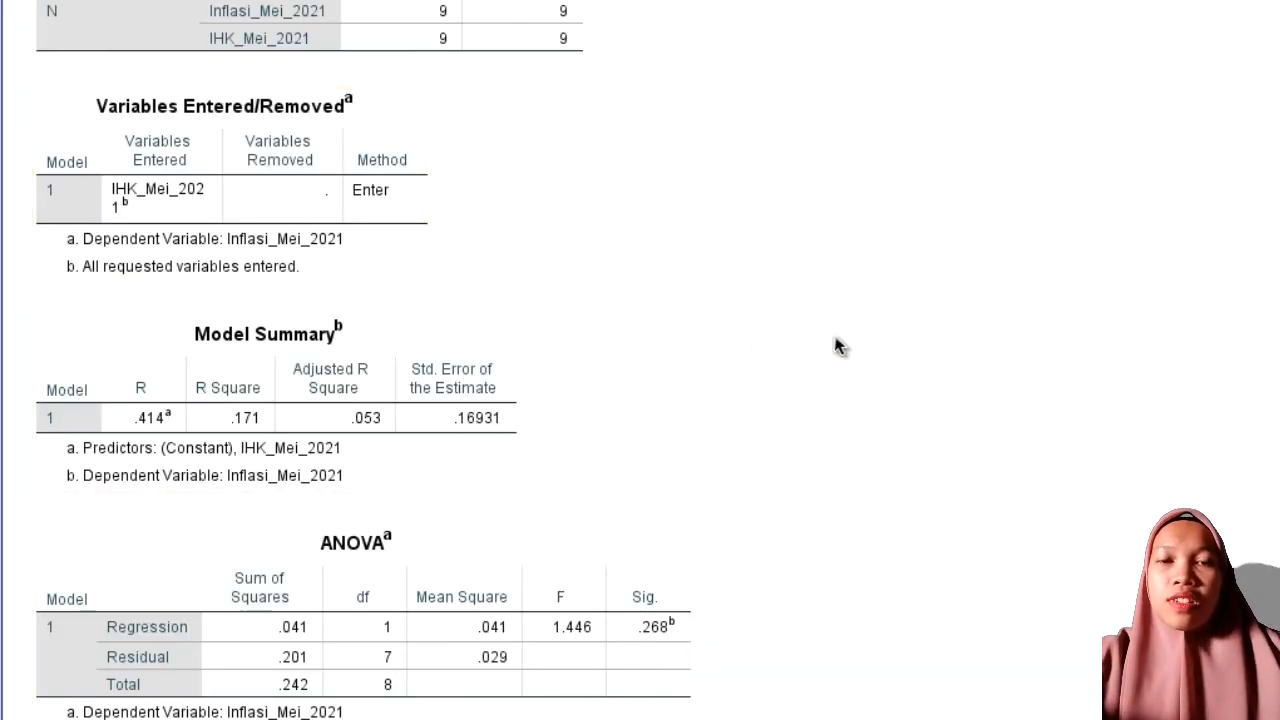
{"action": "scroll", "coordinate": [785, 345], "scroll_direction": "down", "scroll_amount": 3}
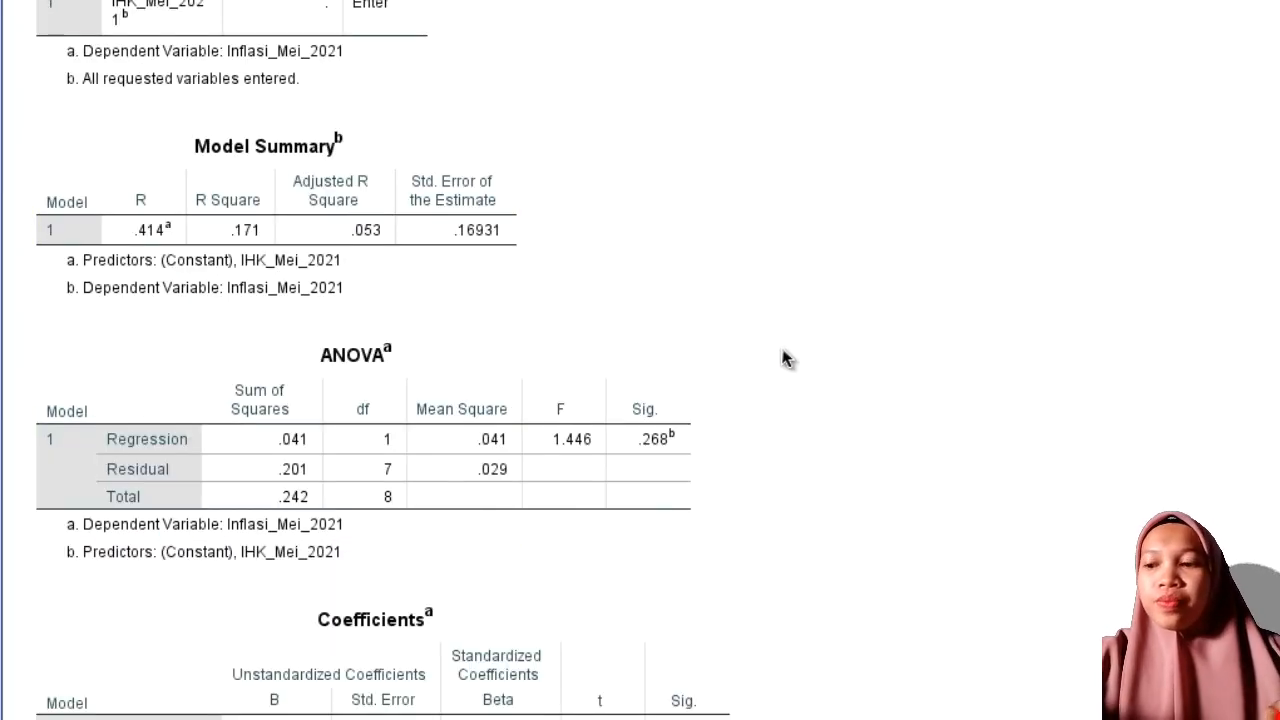
{"action": "scroll", "coordinate": [785, 358], "scroll_direction": "down", "scroll_amount": 3}
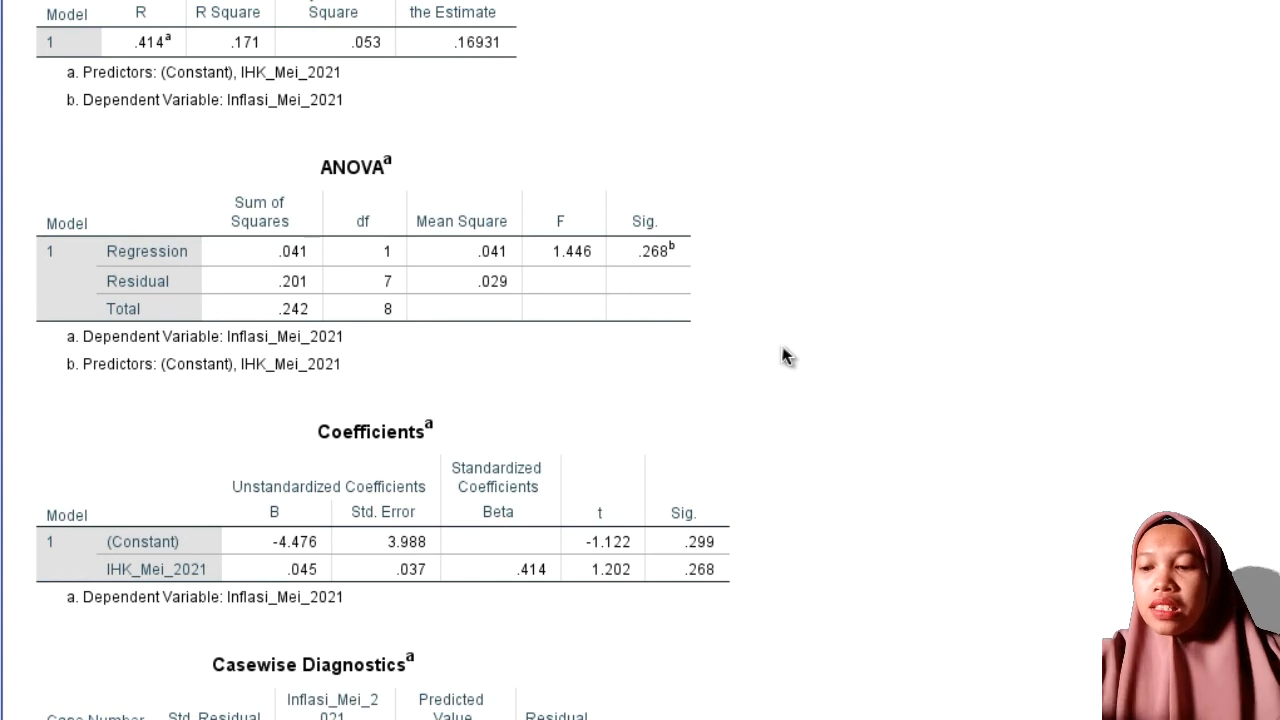
- Examine the Coefficients table, reading the unstandardized B values for the constant and IHK_Mei_2021
{"action": "scroll", "coordinate": [785, 355], "scroll_direction": "down", "scroll_amount": 4}
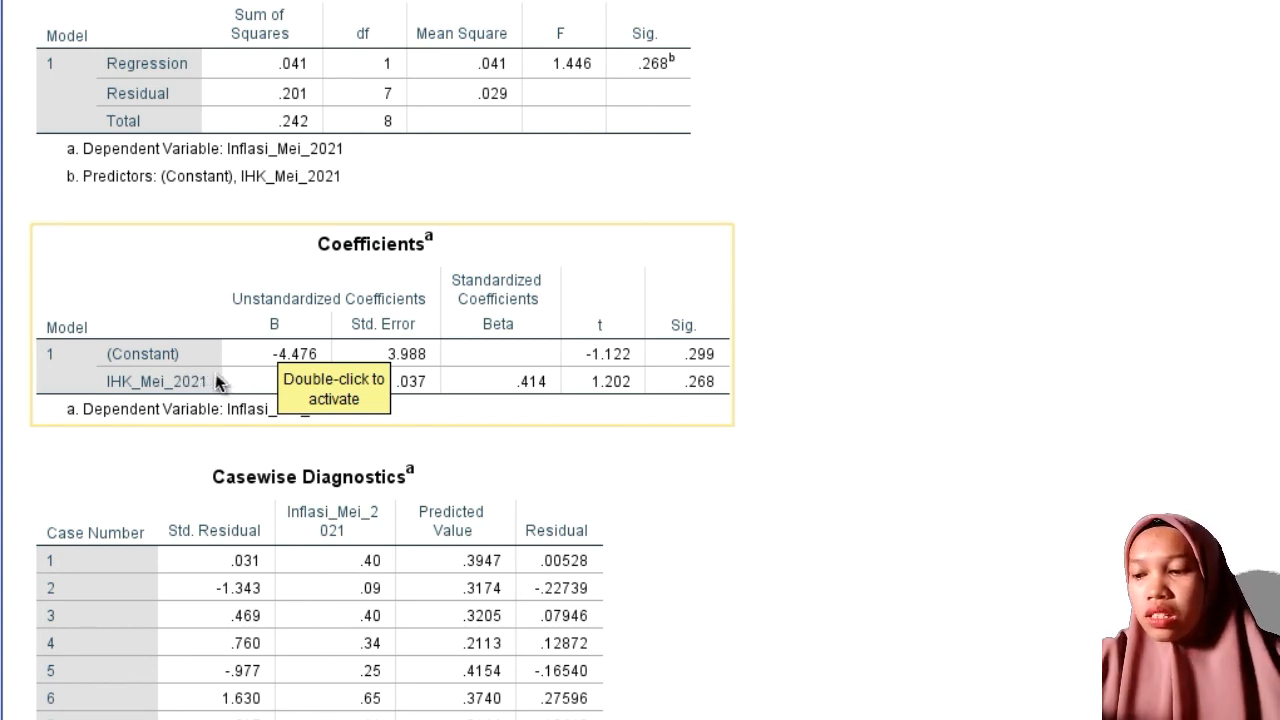
{"action": "left_click", "coordinate": [395, 436]}
{"action": "left_click", "coordinate": [198, 312]}
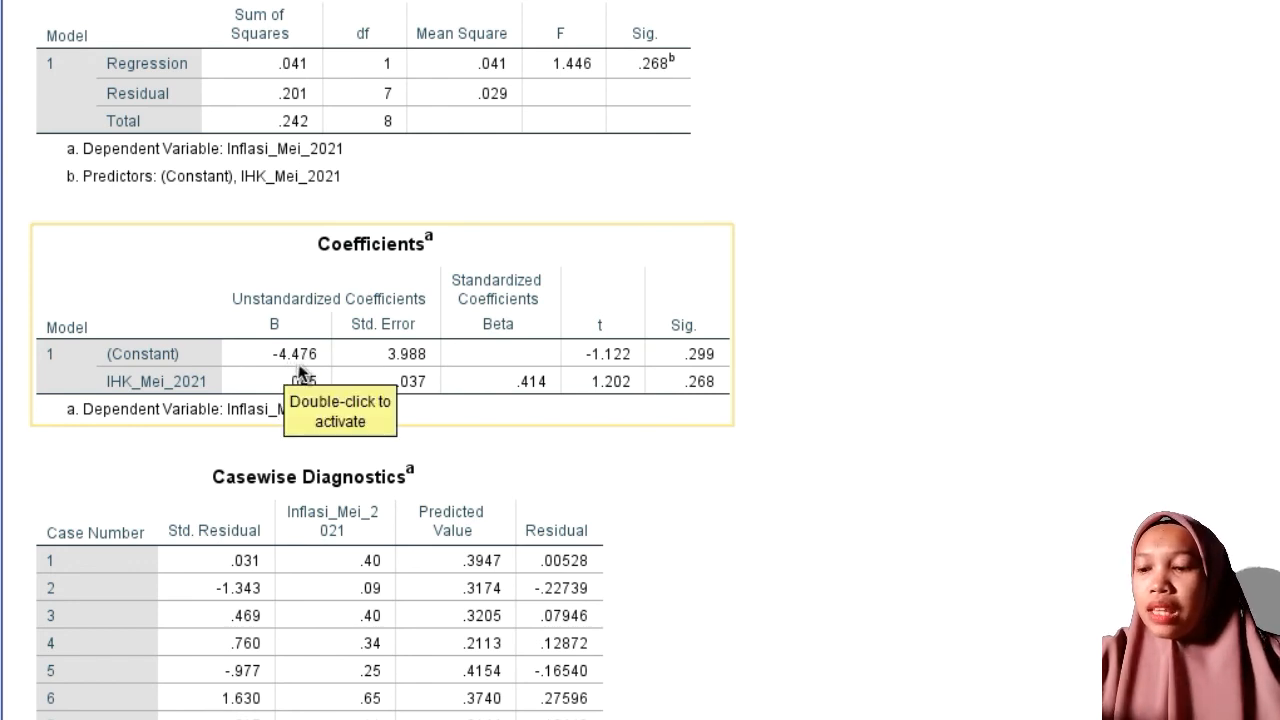
{"action": "left_click", "coordinate": [264, 518]}
{"action": "left_click", "coordinate": [216, 421]}
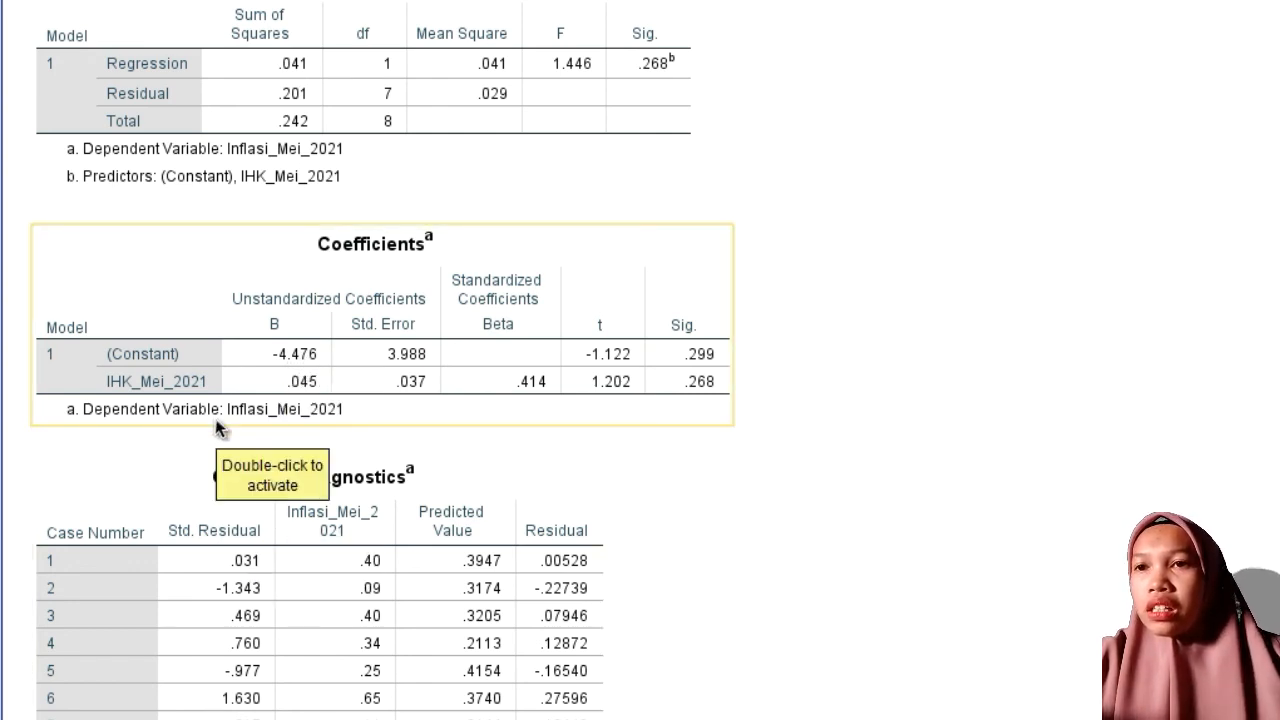